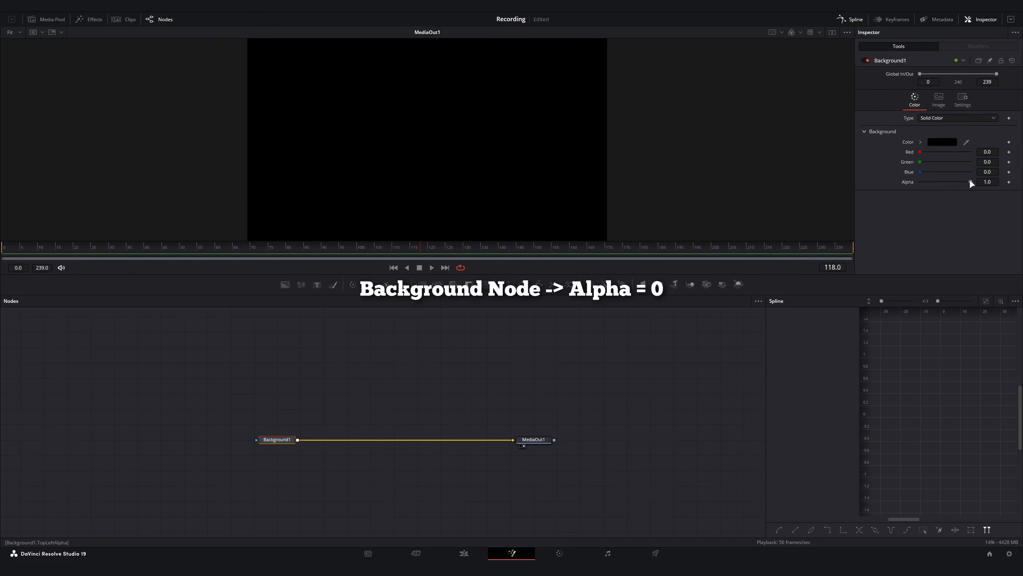
# Set the Background1 node's alpha to 0 and widen the Spline area slightly.
pyautogui.moveTo(969, 179); pyautogui.dragTo(847, 179)
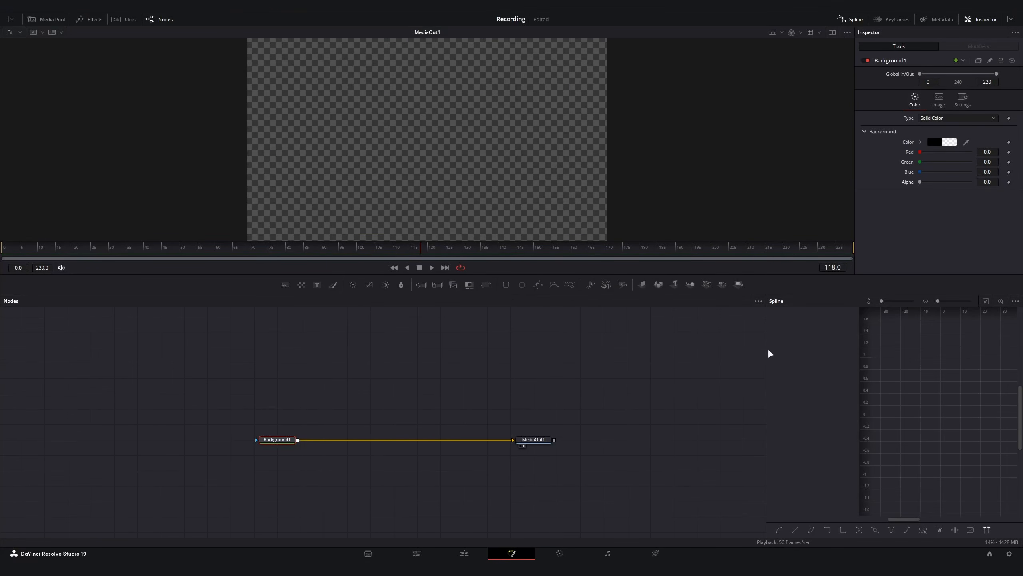
pyautogui.moveTo(767, 352); pyautogui.dragTo(731, 350)
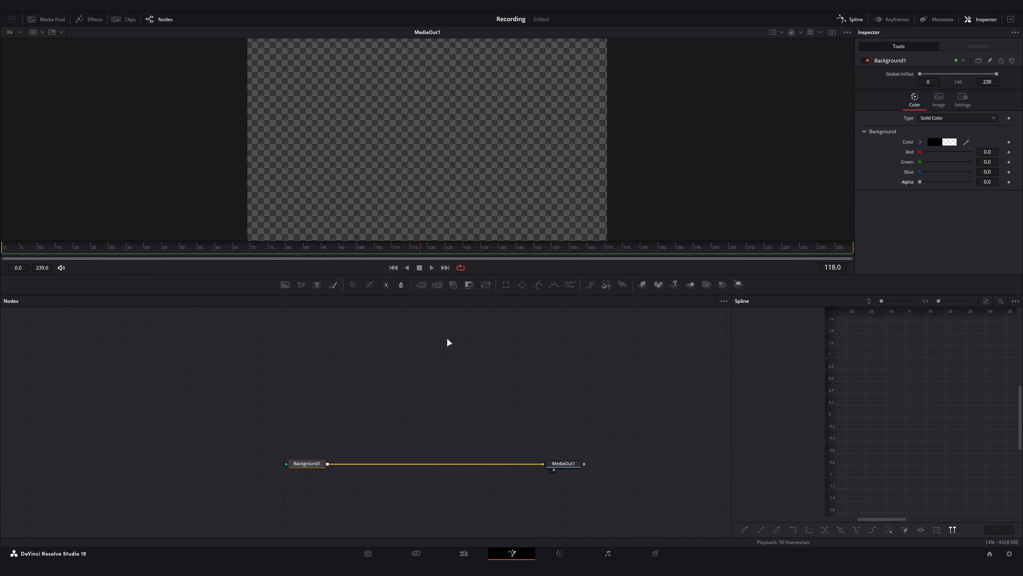
pyautogui.moveTo(446, 339); pyautogui.dragTo(410, 339)
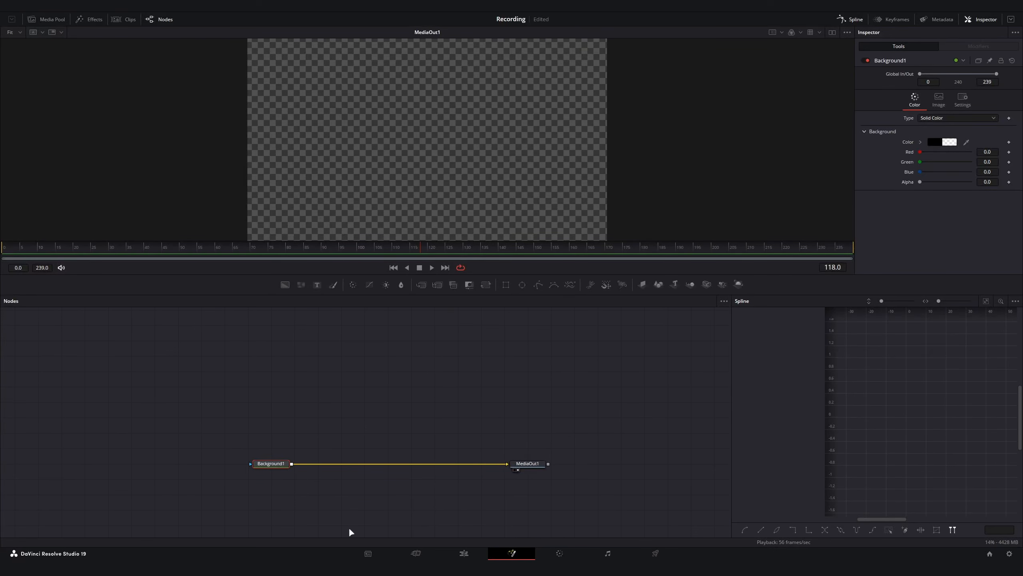
# Add a Merge 3D node in the empty space above the link between Background1 and MediaOut1.
pyautogui.click(358, 419)
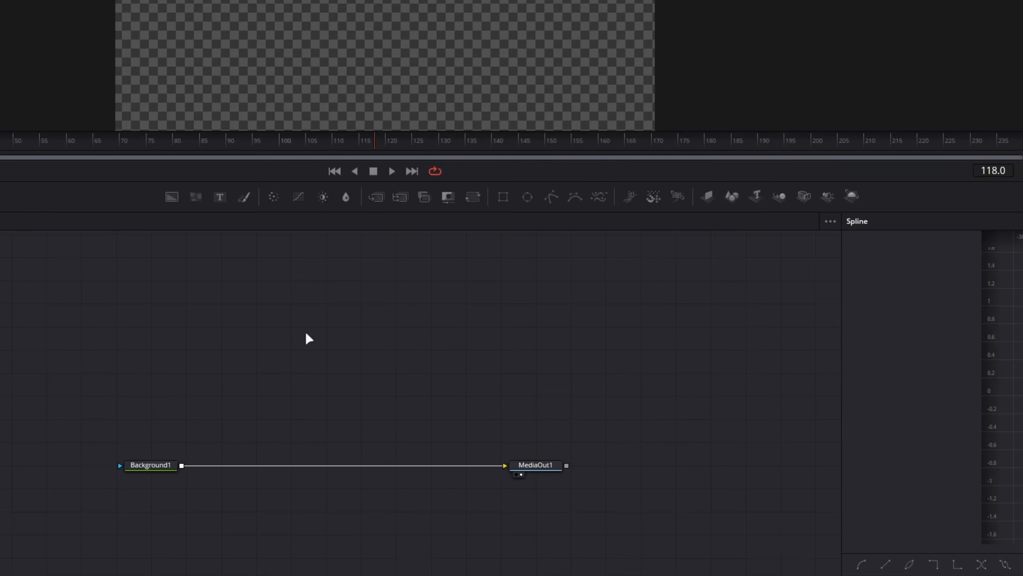
pyautogui.hotkey('shift', 'space')
pyautogui.write('merge')
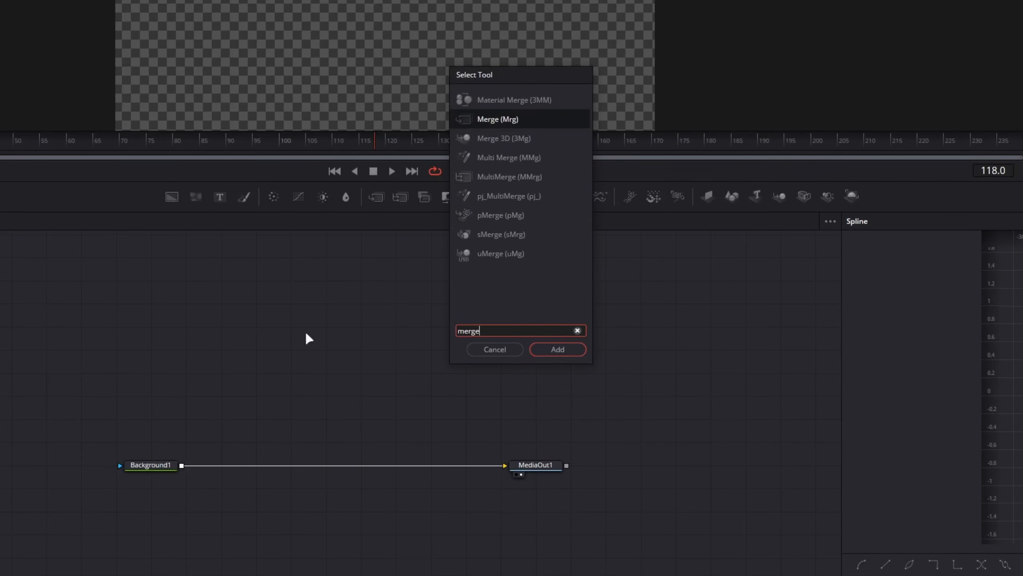
pyautogui.press('Return')
# Add a Renderer 3D node fed by Merge3D1 and arrange the two vertically, with the merge above the renderer.
pyautogui.hotkey('shift', 'space')
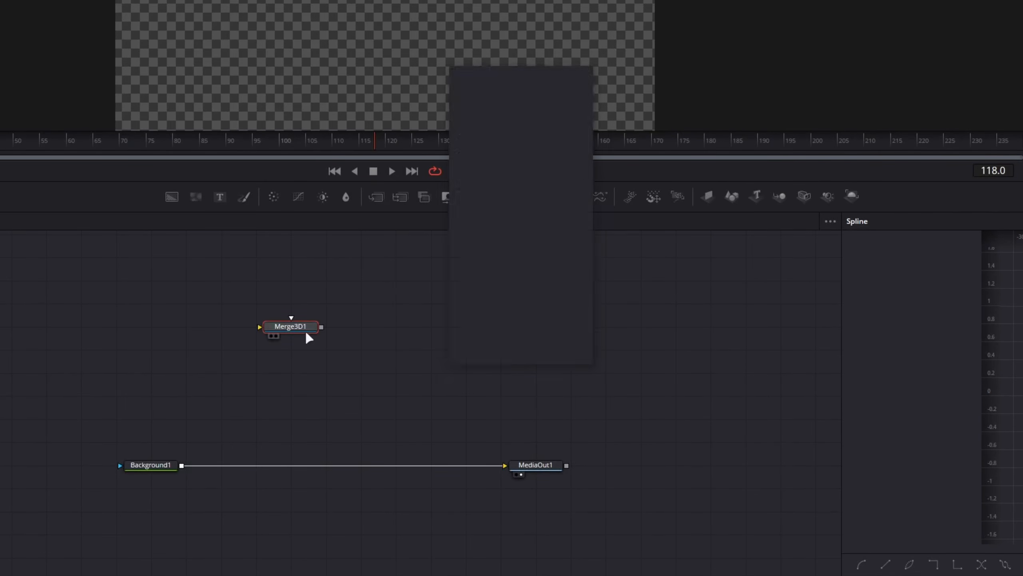
pyautogui.write('render')
pyautogui.press('Return')
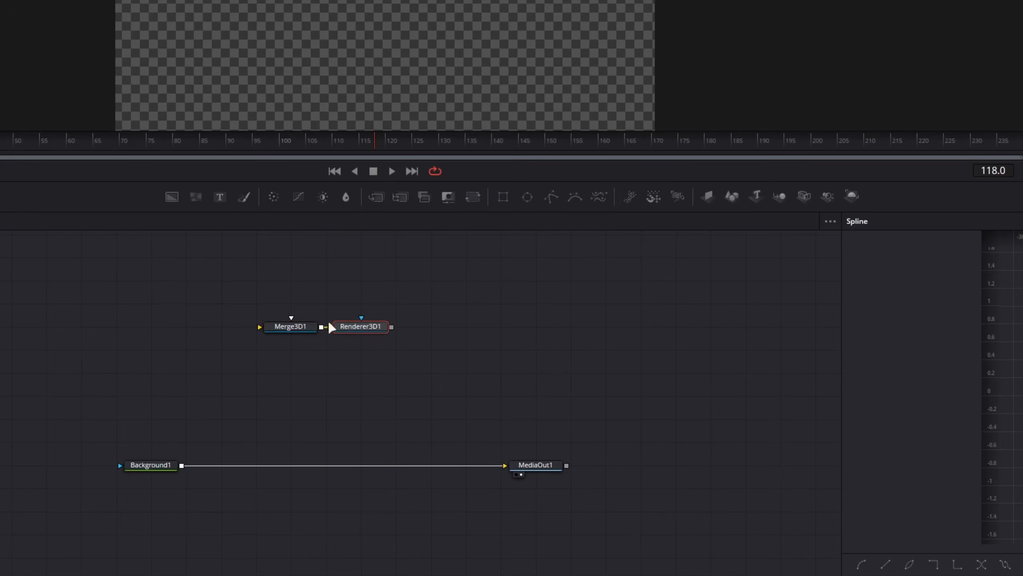
pyautogui.moveTo(350, 328); pyautogui.dragTo(320, 399)
pyautogui.moveTo(290, 331); pyautogui.dragTo(325, 332)
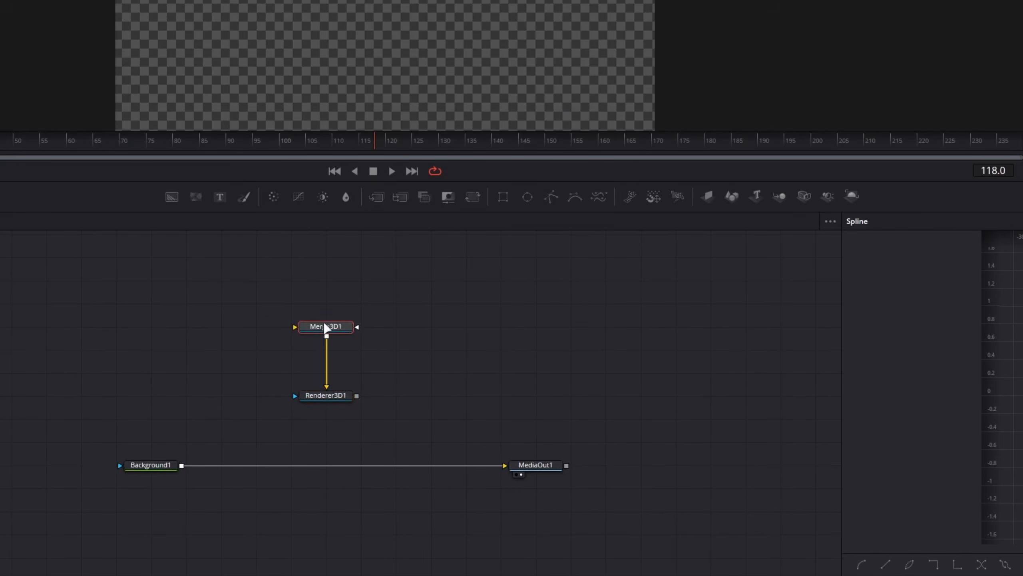
# Set Renderer3D1's renderer type to Hardware Renderer and merge its output over Background1 with a Merge node.
pyautogui.click(328, 396)
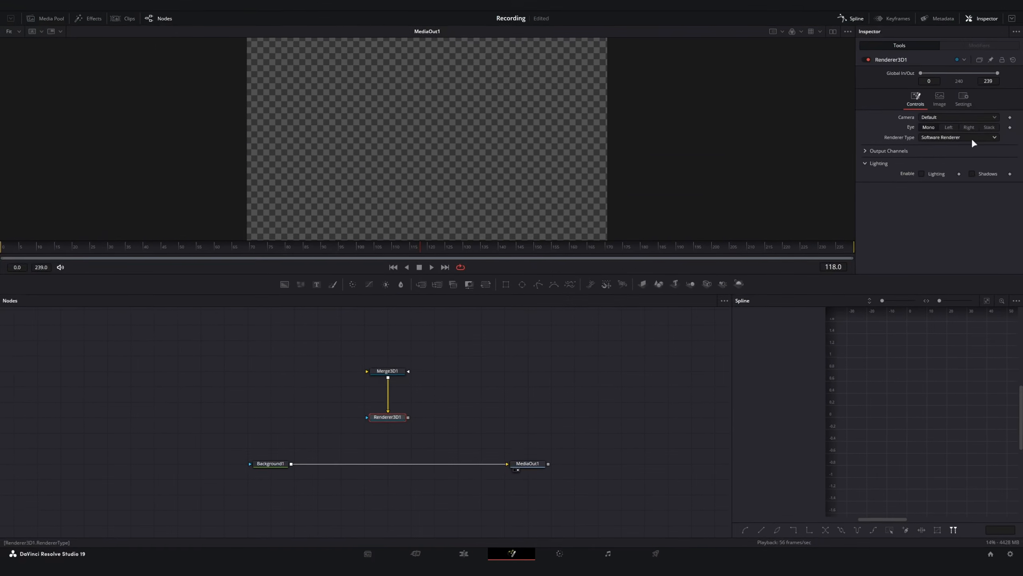
pyautogui.click(972, 137)
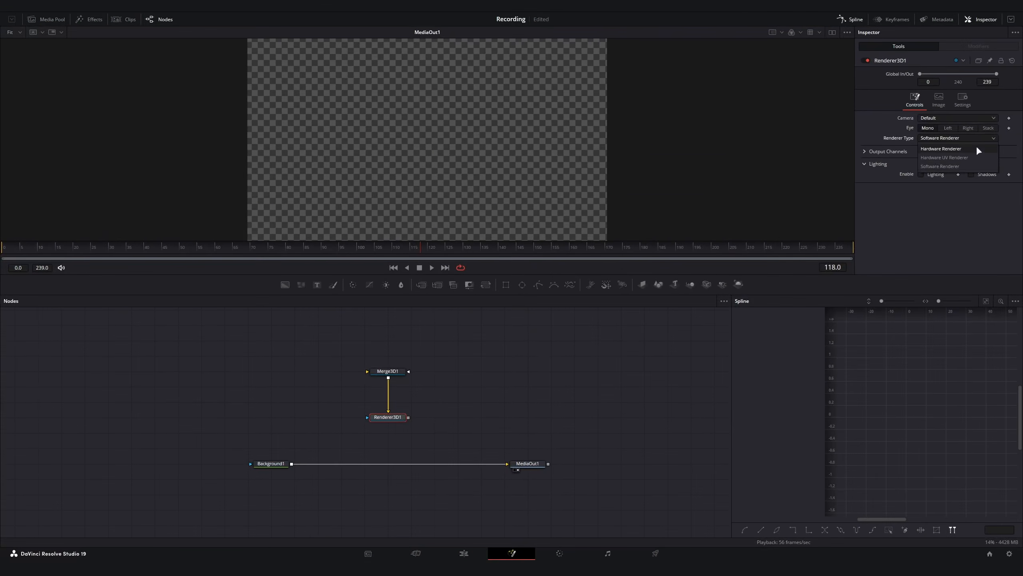
pyautogui.click(952, 149)
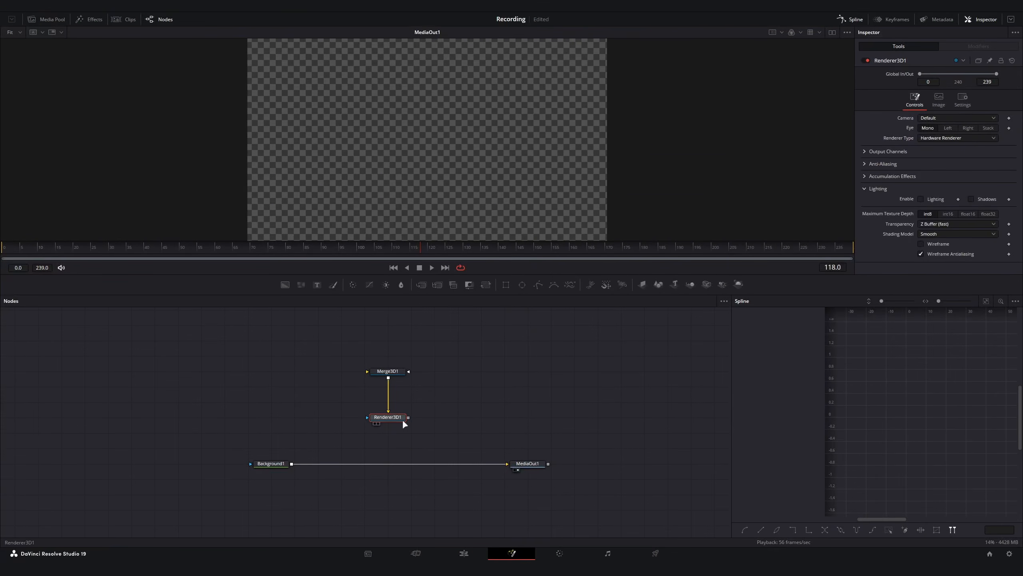
pyautogui.moveTo(407, 417); pyautogui.dragTo(292, 465)
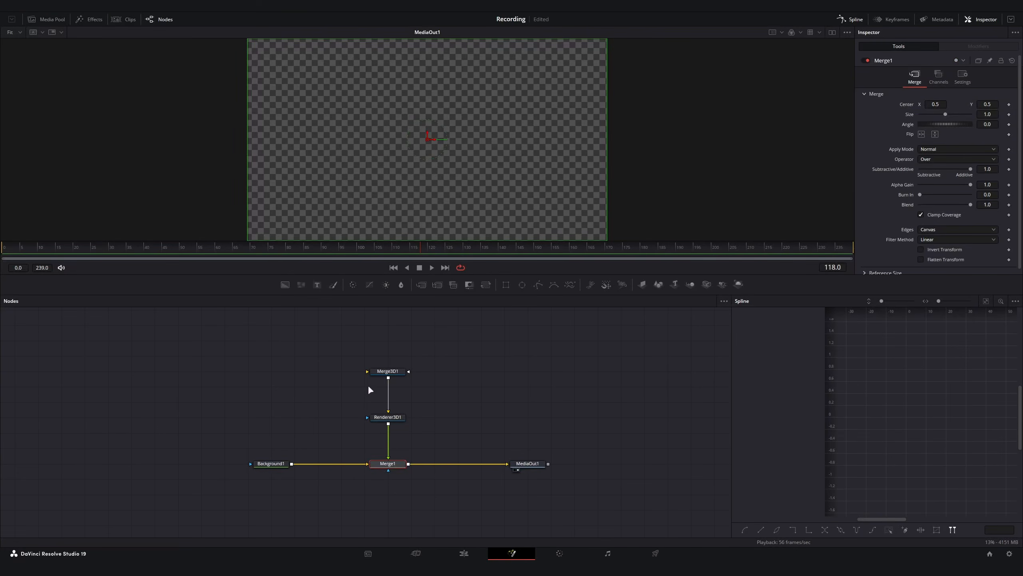
pyautogui.moveTo(307, 357); pyautogui.dragTo(423, 441)
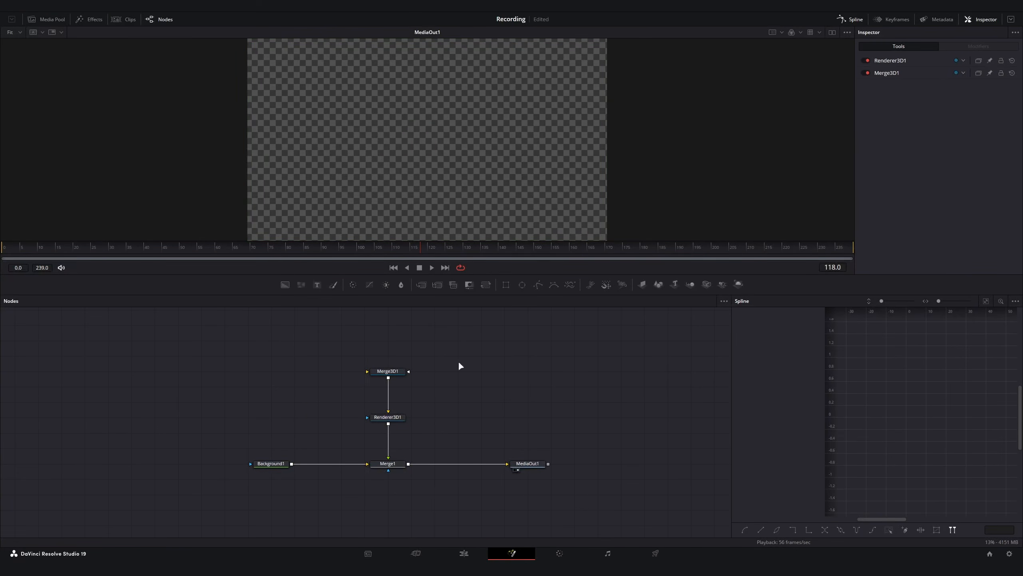
# Examine the finished diamond composition on the edit timeline and return to the second clip's Fusion composition.
pyautogui.hotkey('shift', '4')
pyautogui.click(201, 297)
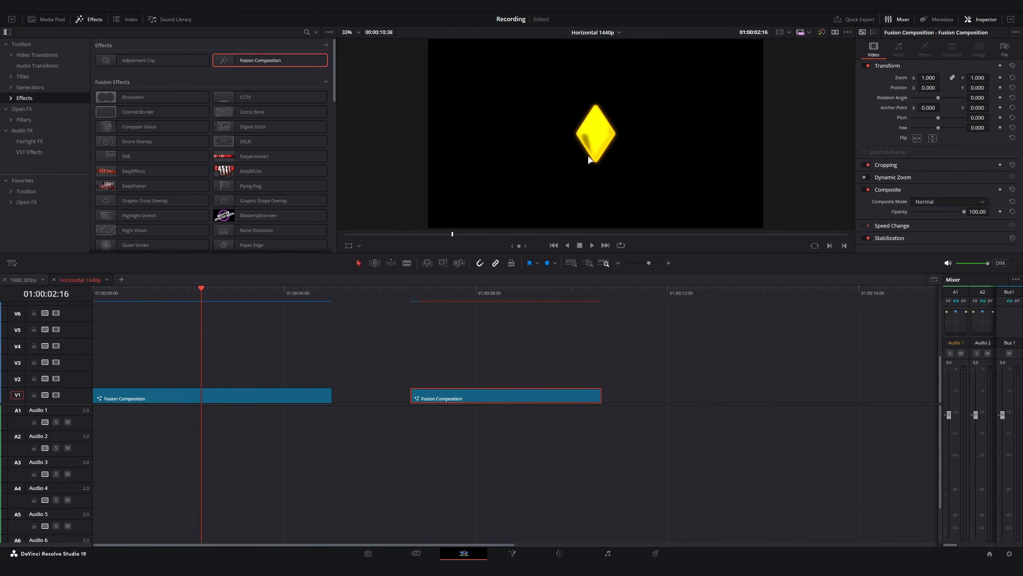
pyautogui.click(478, 310)
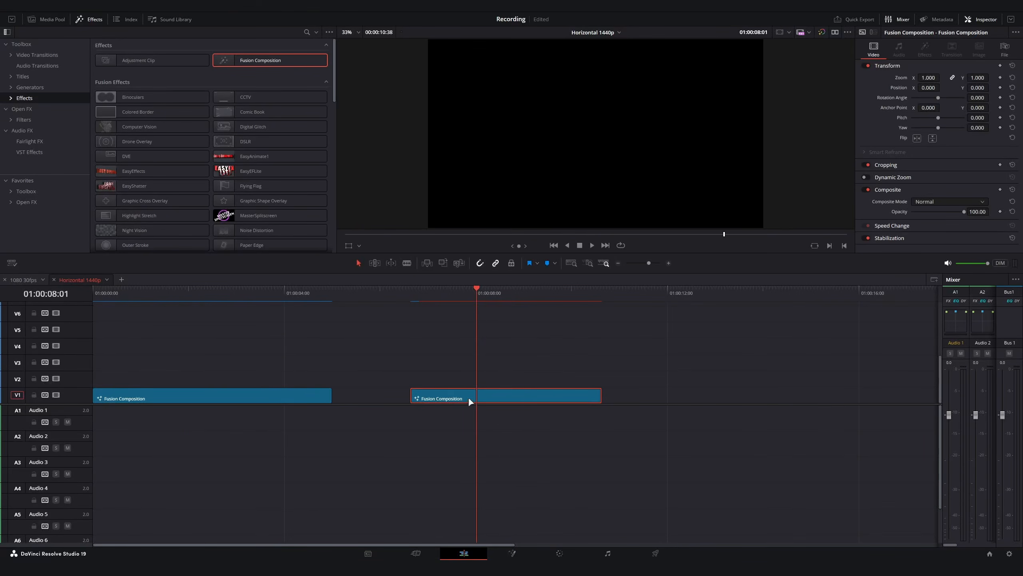
pyautogui.hotkey('shift', '5')
# Add a Shape3D node beside Merge3D1, show it in the viewer and enlarge the viewer area.
pyautogui.click(409, 408)
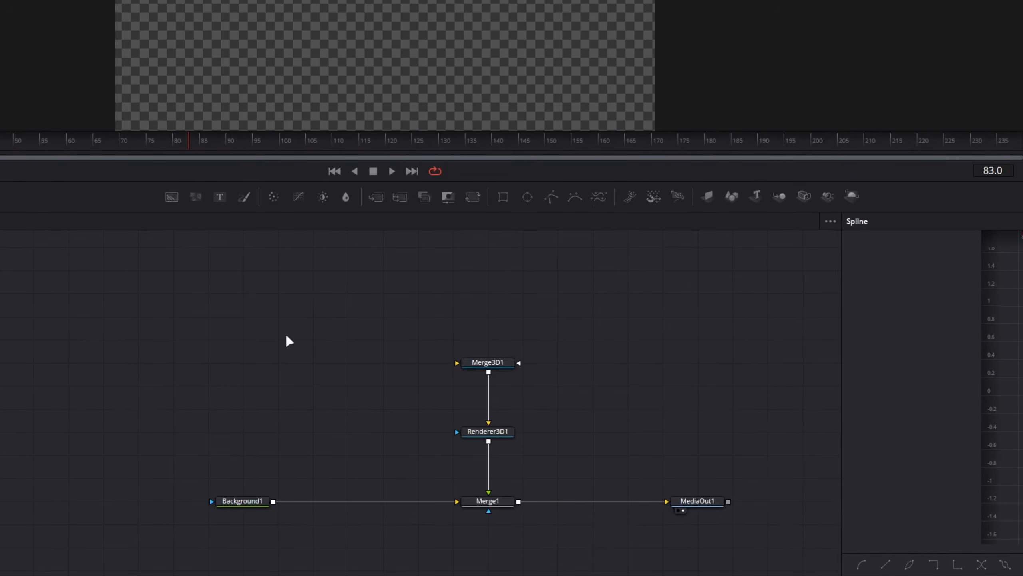
pyautogui.hotkey('shift', 'space')
pyautogui.write('shape')
pyautogui.press('Return')
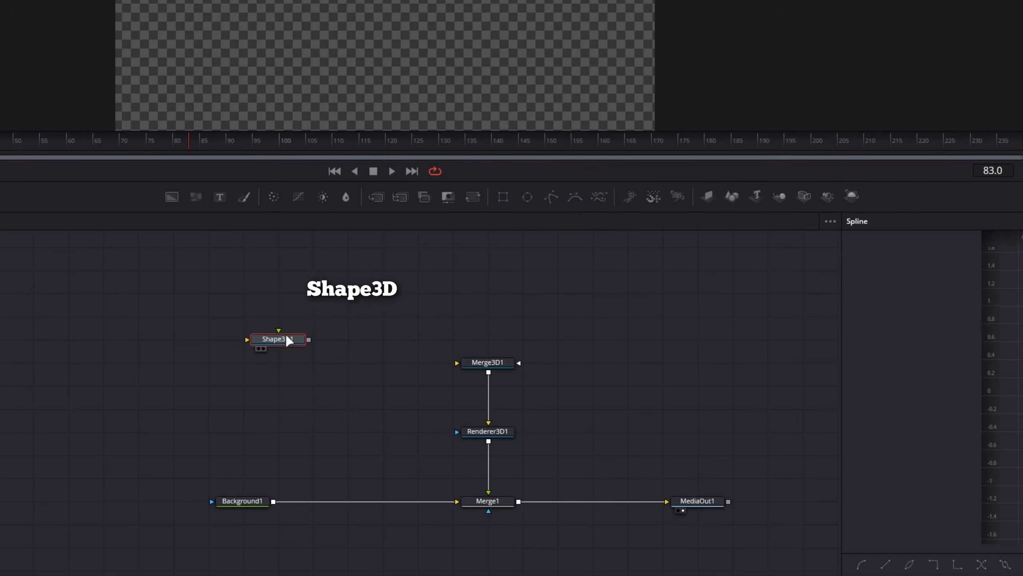
pyautogui.press('2')
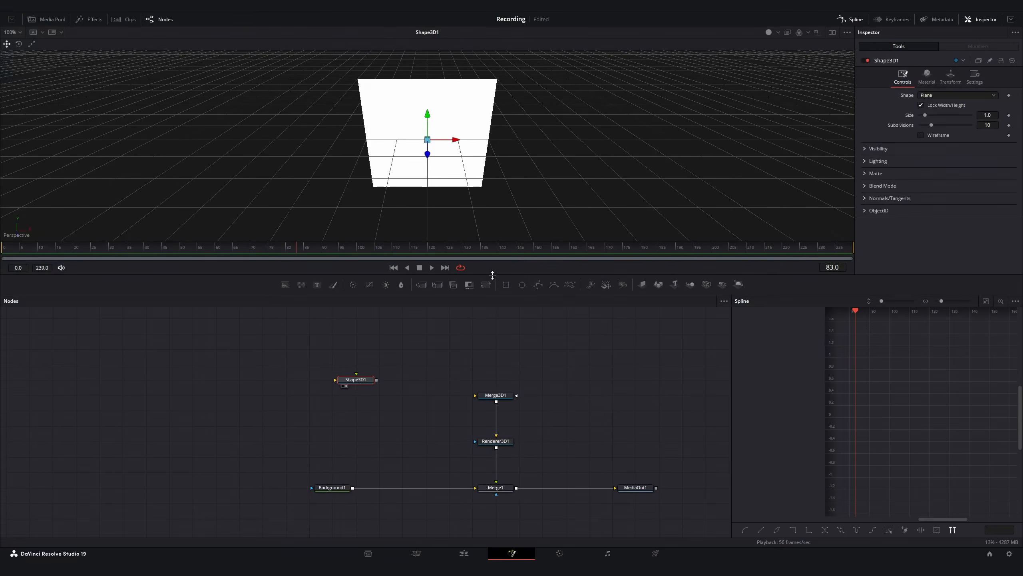
pyautogui.moveTo(492, 275); pyautogui.dragTo(500, 307)
pyautogui.moveTo(407, 230); pyautogui.dragTo(448, 212)
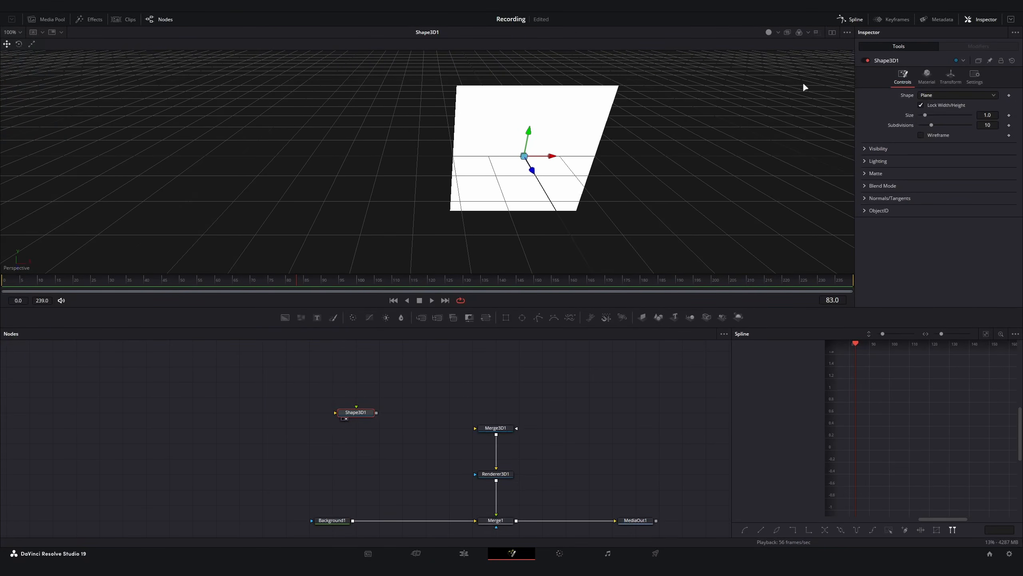
# Change the Shape3D1 node's shape to Cone.
pyautogui.click(924, 96)
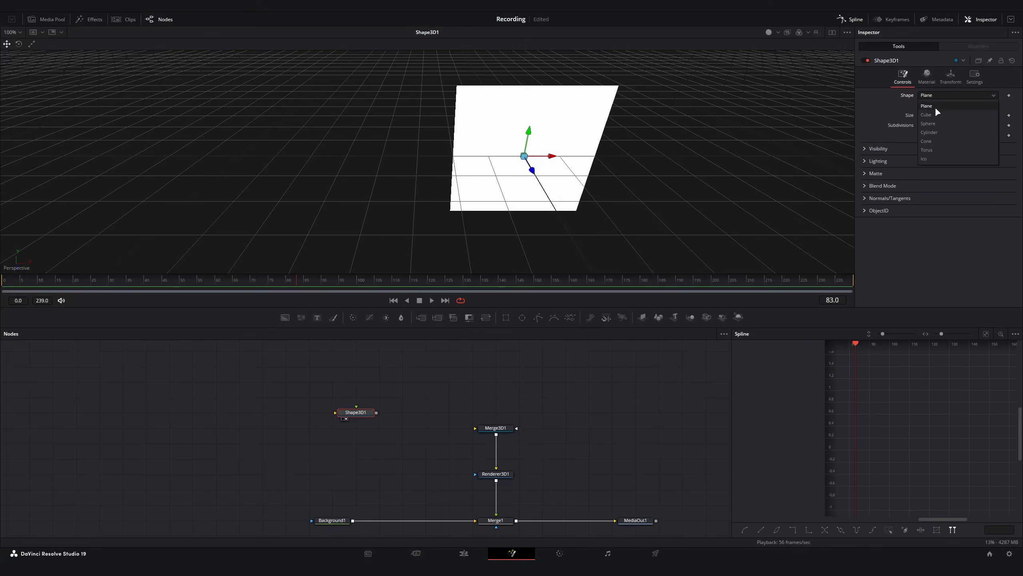
pyautogui.click(939, 142)
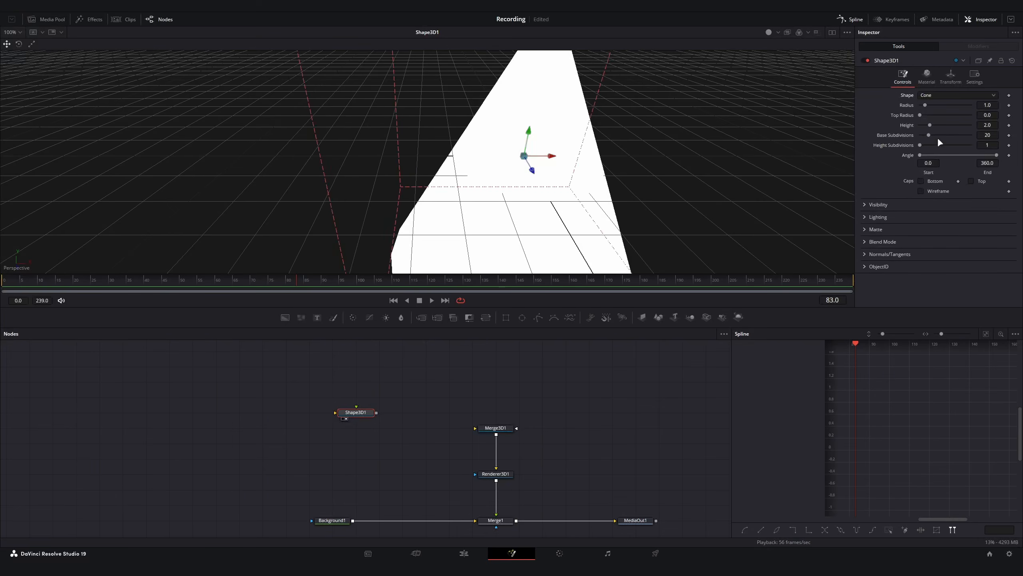
pyautogui.scroll(-5, 544, 183)
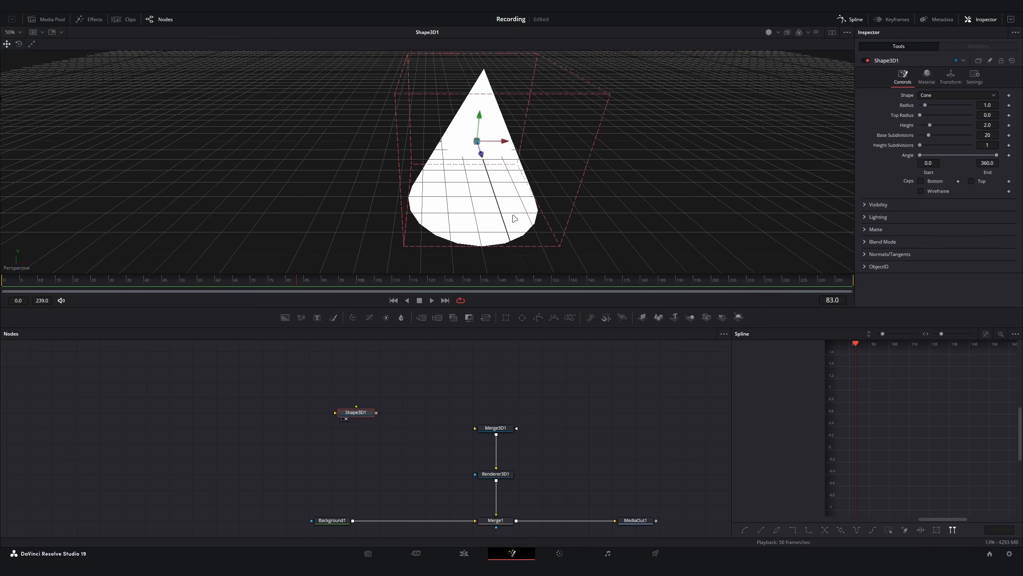
pyautogui.moveTo(525, 206); pyautogui.dragTo(486, 147)
pyautogui.scroll(5, 482, 153)
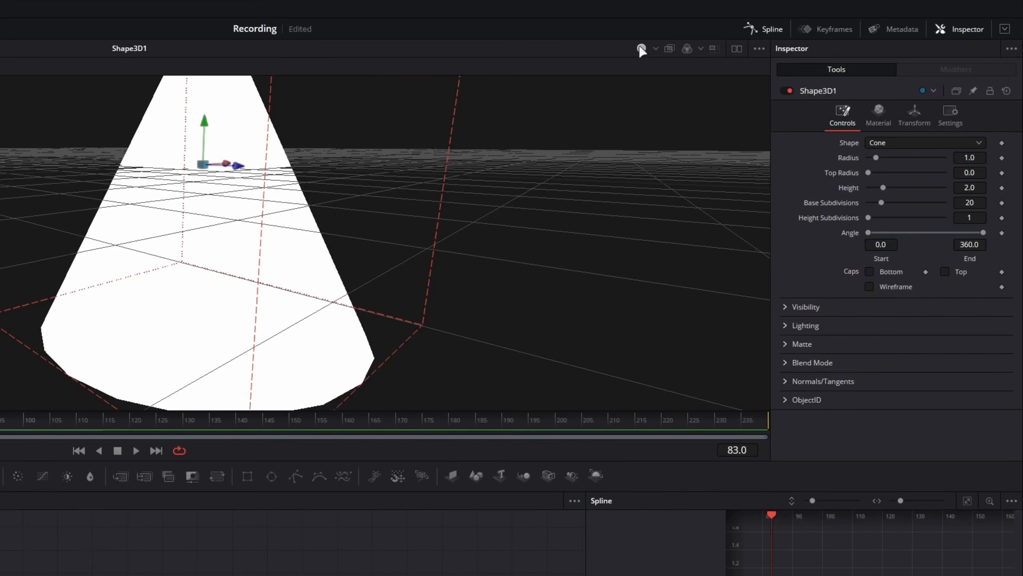
# Switch the 3D viewer's shading mode to Lights and inspect the cone's shaded faces.
pyautogui.click(655, 48)
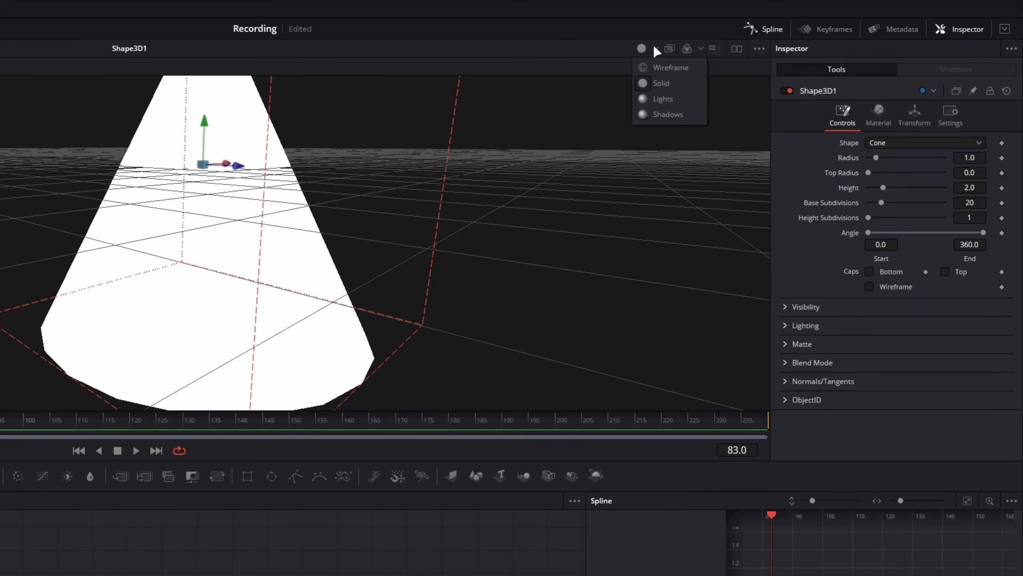
pyautogui.click(663, 99)
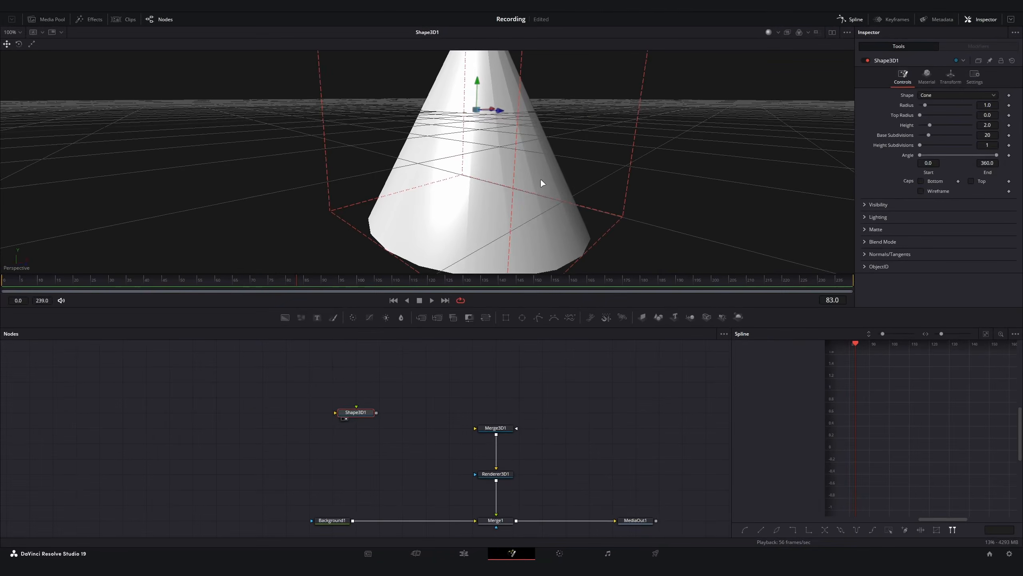
pyautogui.moveTo(466, 207); pyautogui.dragTo(446, 224)
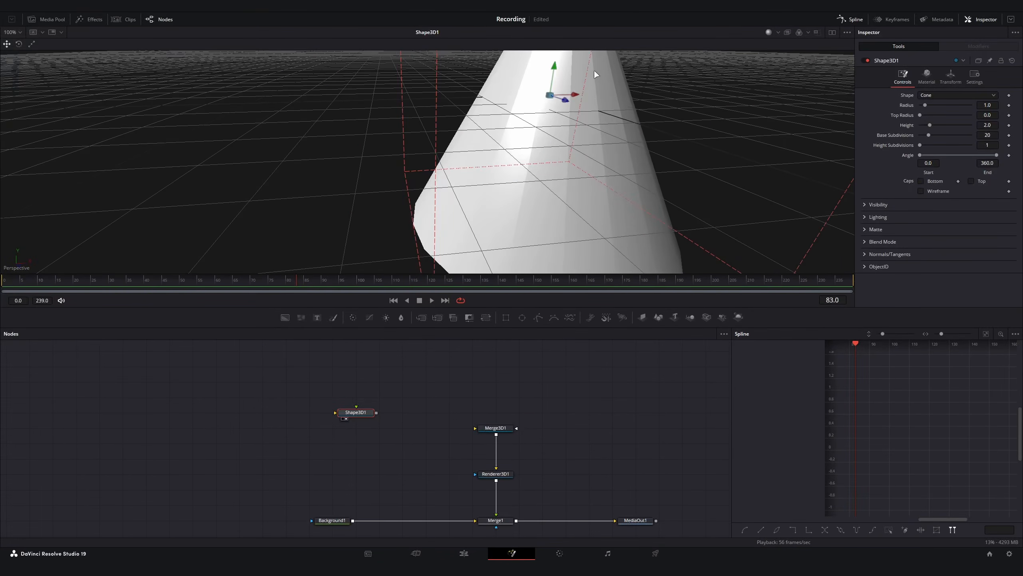
pyautogui.moveTo(560, 162)
pyautogui.mouseDown()
pyautogui.moveTo(508, 148)
pyautogui.moveTo(539, 164)
pyautogui.moveTo(575, 165)
pyautogui.mouseUp()
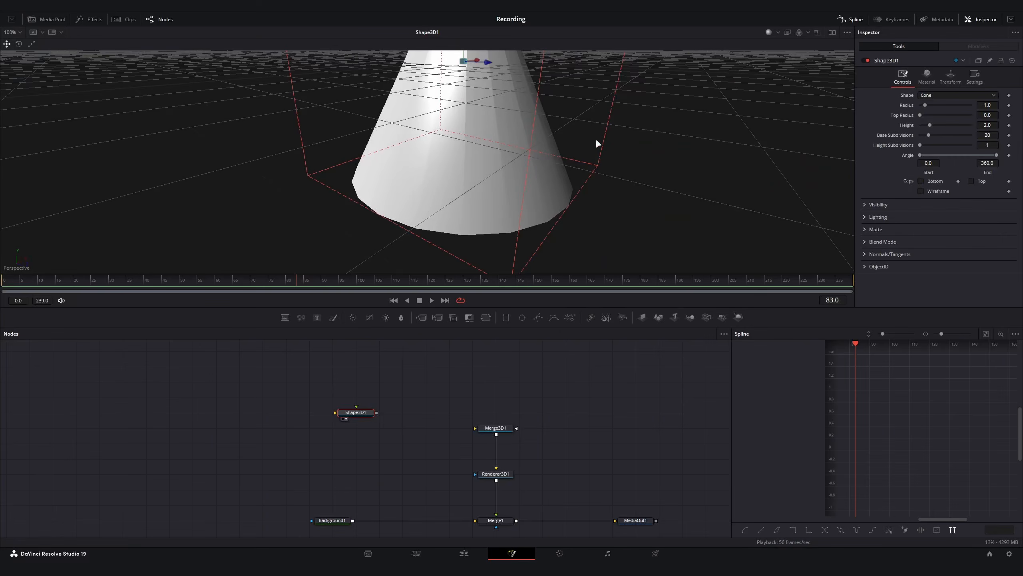
pyautogui.scroll(-2, 522, 127)
pyautogui.moveTo(520, 129)
pyautogui.mouseDown()
pyautogui.moveTo(508, 133)
pyautogui.moveTo(523, 145)
pyautogui.mouseUp()
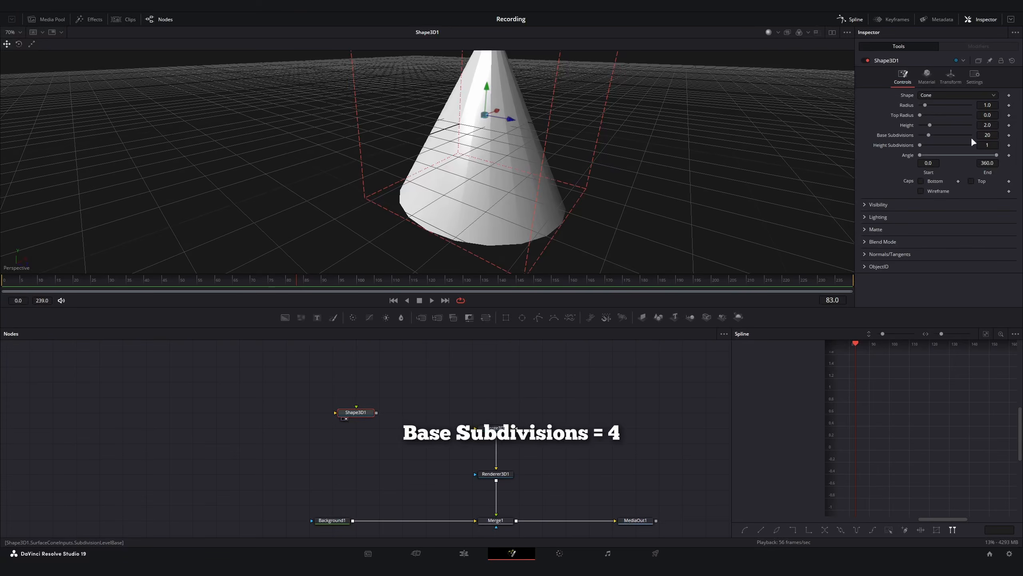
# Set the cone's base subdivisions to 4 to make it a four-sided pyramid.
pyautogui.click(987, 135)
pyautogui.write('4')
pyautogui.press('Return')
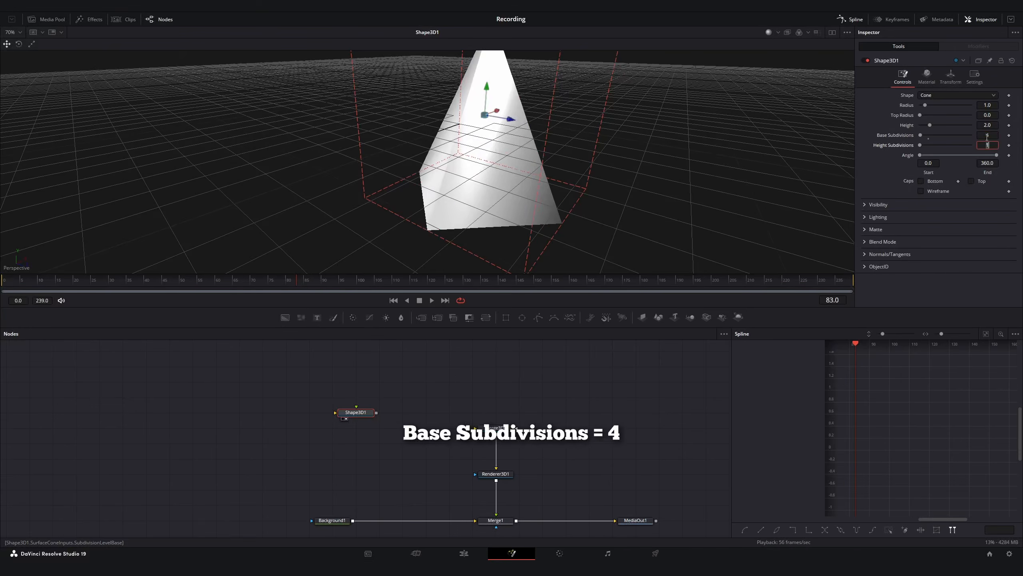
# Set the pyramid's radius to 0.35.
pyautogui.moveTo(544, 170); pyautogui.dragTo(611, 150)
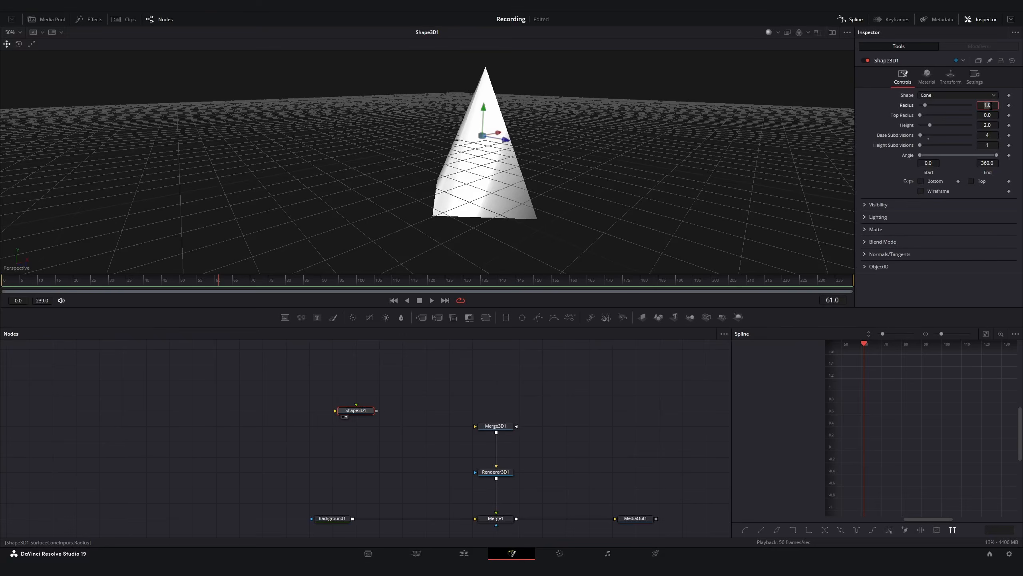
pyautogui.write('0.3')
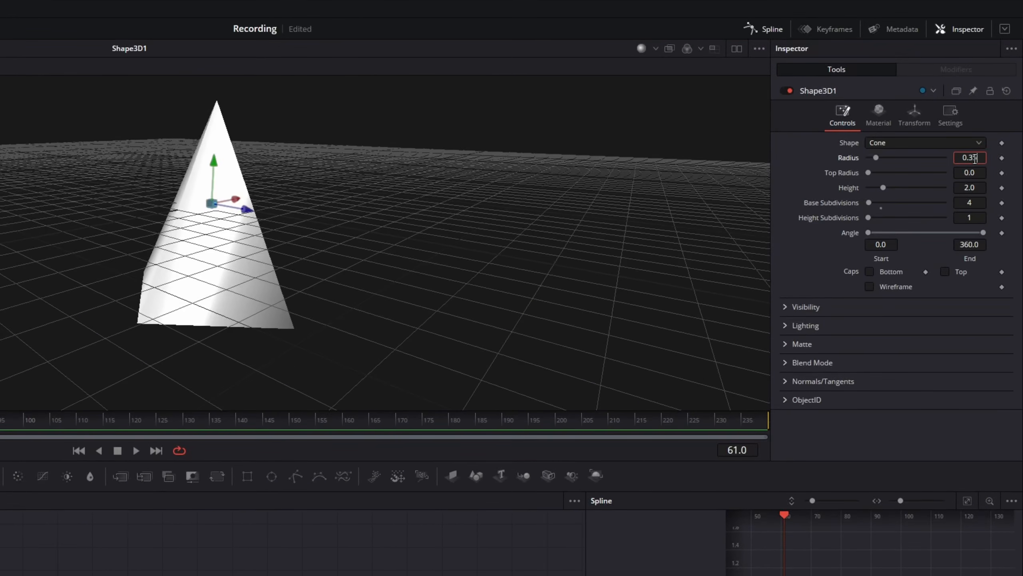
pyautogui.write('5')
pyautogui.press('Return')
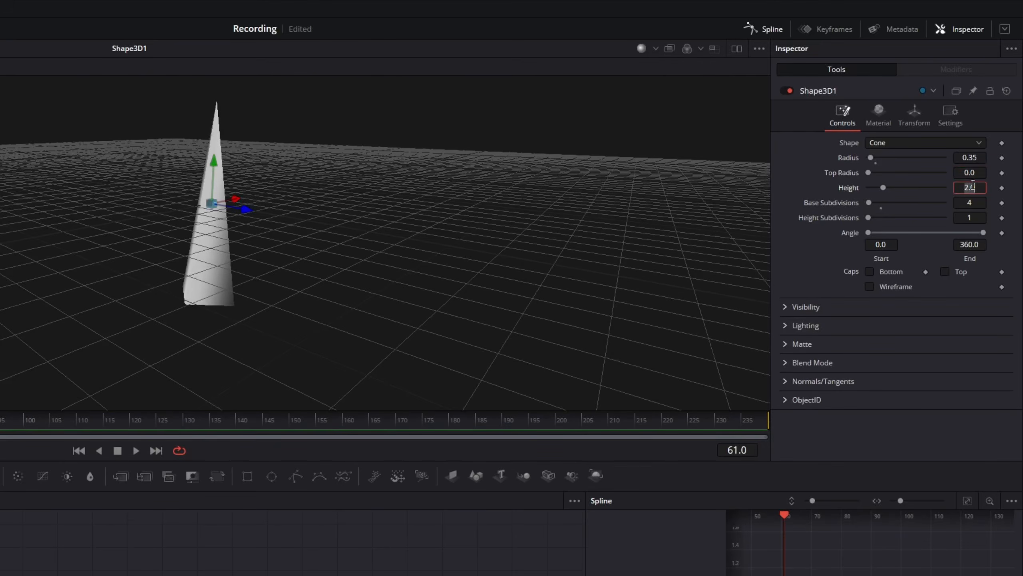
# Set the pyramid's height to 0.5.
pyautogui.click(972, 187)
pyautogui.write('0.53')
pyautogui.press('BackSpace')
pyautogui.press('Tab')
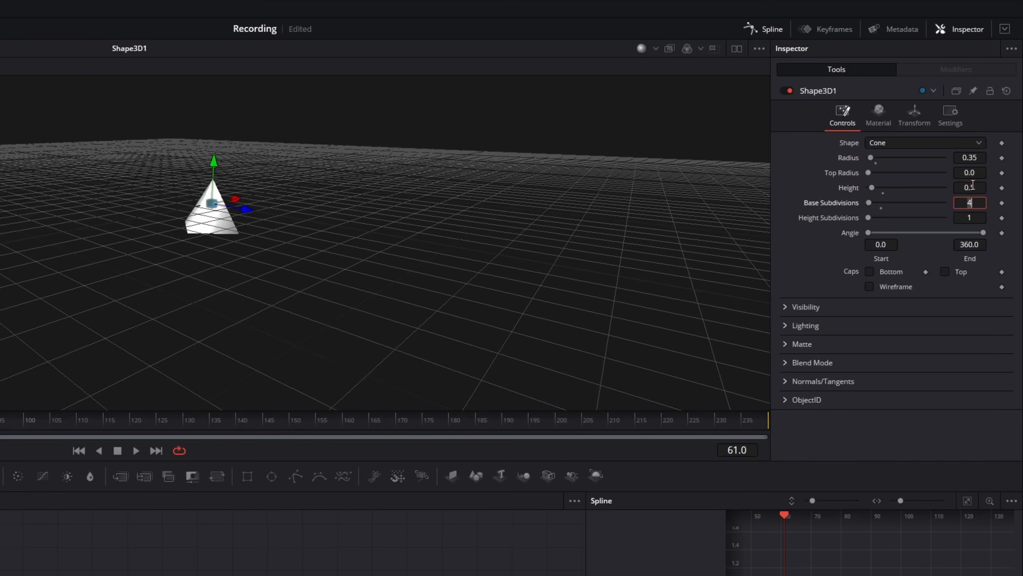
# Raise the pyramid by setting its Y translation to 0.25, and inspect its base against the grid.
pyautogui.moveTo(258, 221); pyautogui.dragTo(353, 263)
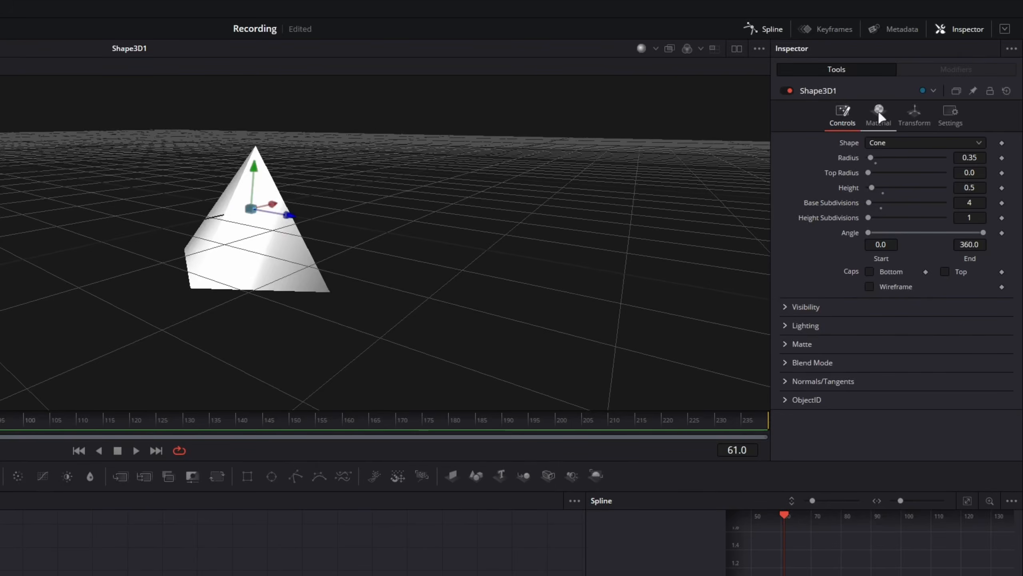
pyautogui.click(915, 114)
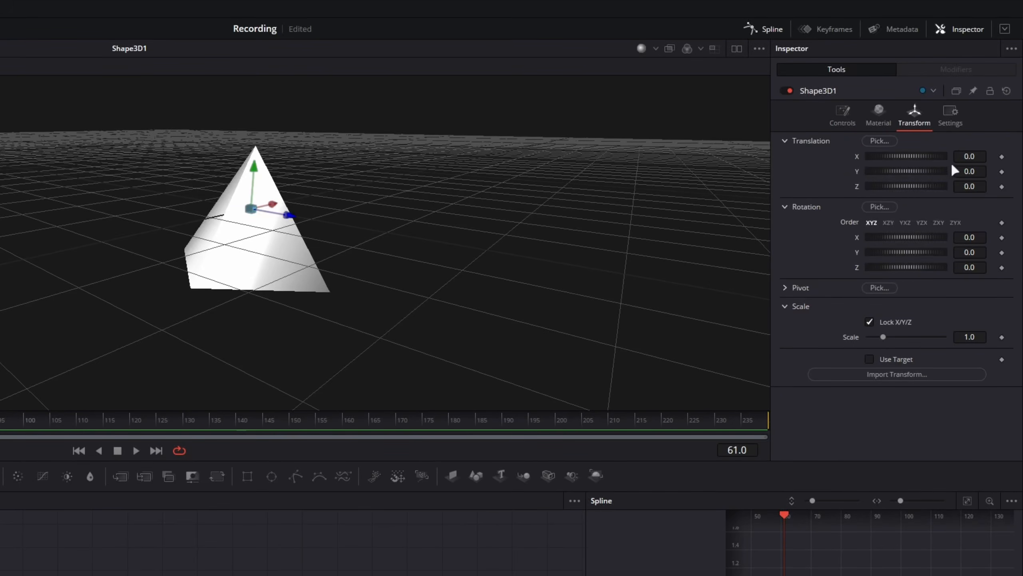
pyautogui.moveTo(329, 289); pyautogui.dragTo(355, 265)
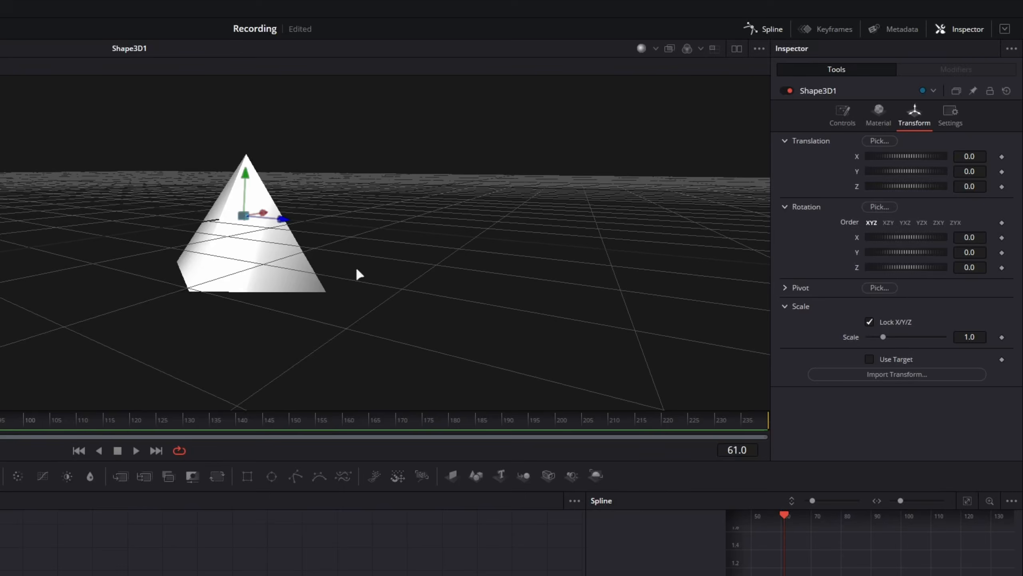
pyautogui.click(970, 171)
pyautogui.write('0.25')
pyautogui.press('Return')
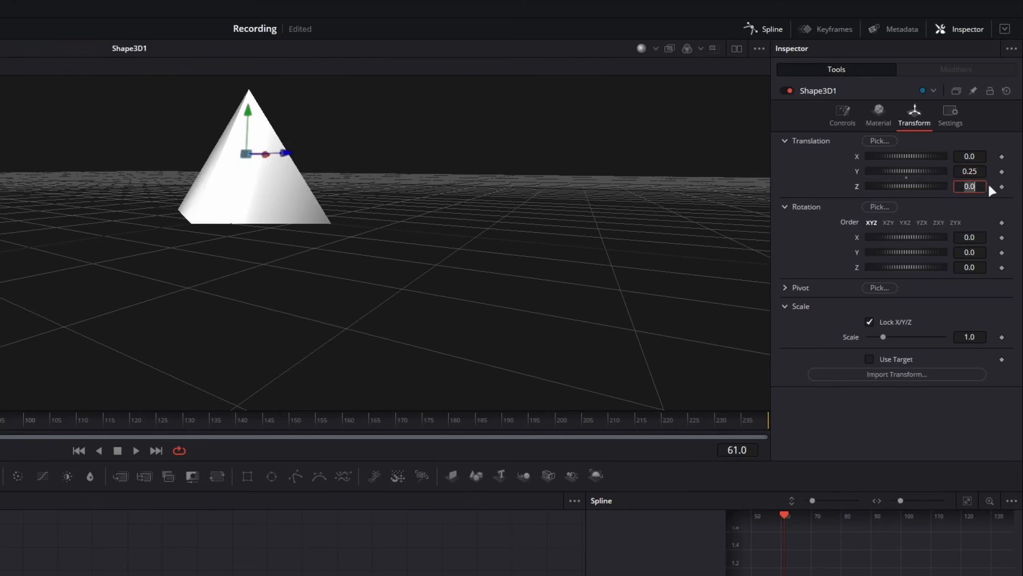
pyautogui.moveTo(365, 242); pyautogui.dragTo(351, 261)
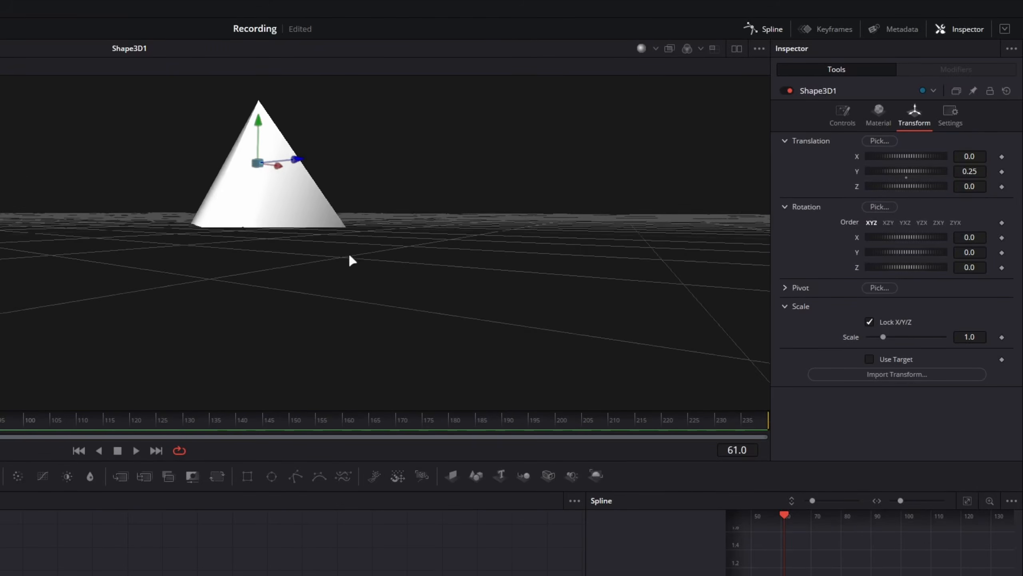
pyautogui.moveTo(222, 210); pyautogui.dragTo(306, 200)
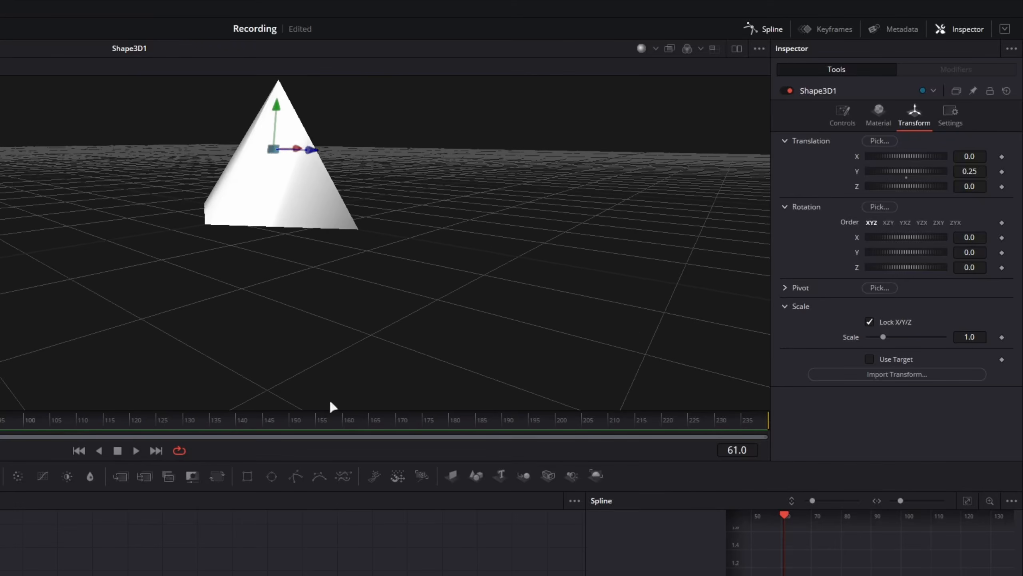
pyautogui.moveTo(304, 303); pyautogui.dragTo(454, 236)
pyautogui.scroll(-3, 287, 244)
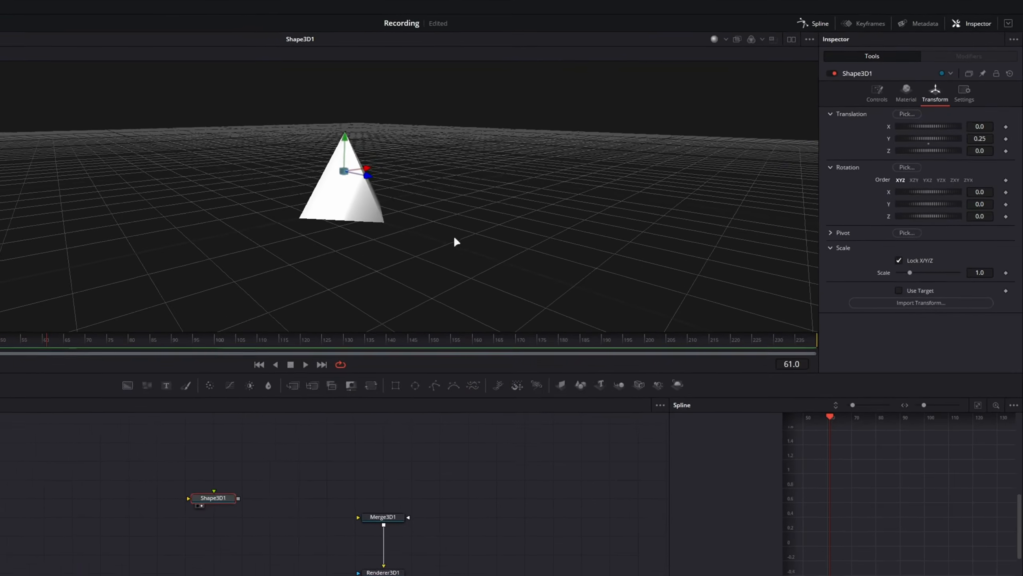
# Align the Shape3D1 node above Background1 and paste a linked instance of it above the original.
pyautogui.moveTo(357, 411); pyautogui.dragTo(357, 426)
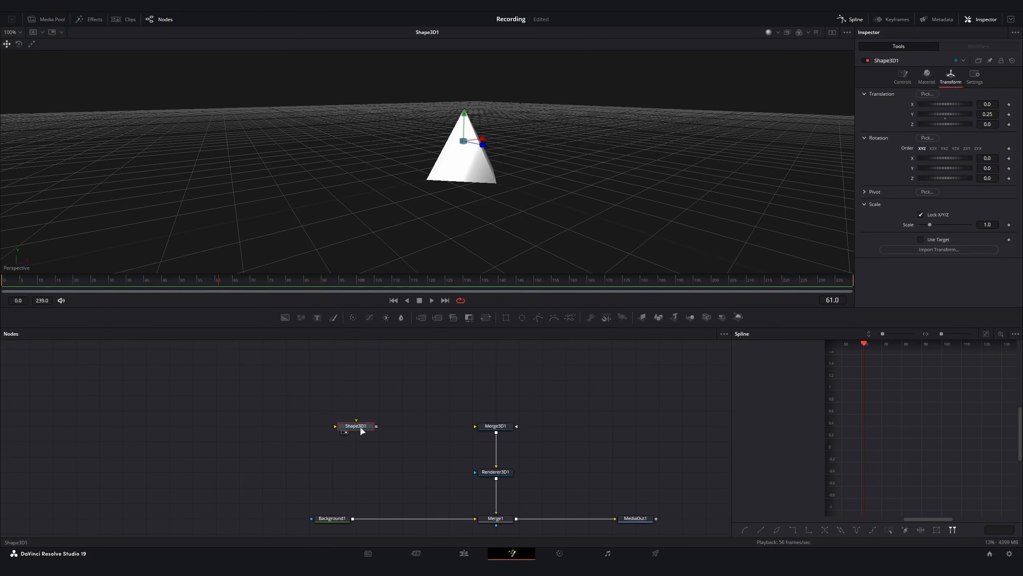
pyautogui.click(341, 427)
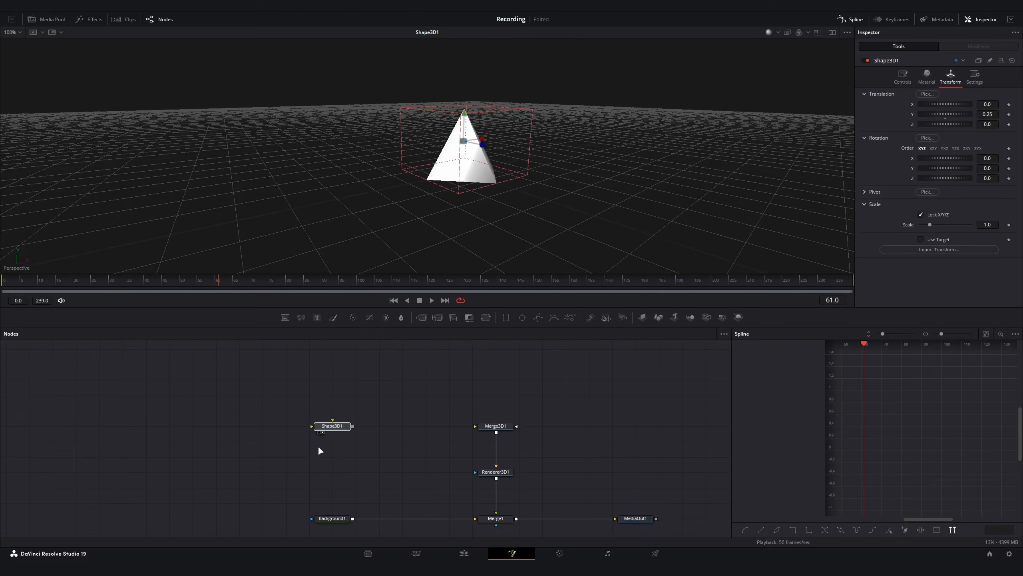
pyautogui.hotkey('ctrl', 'v')
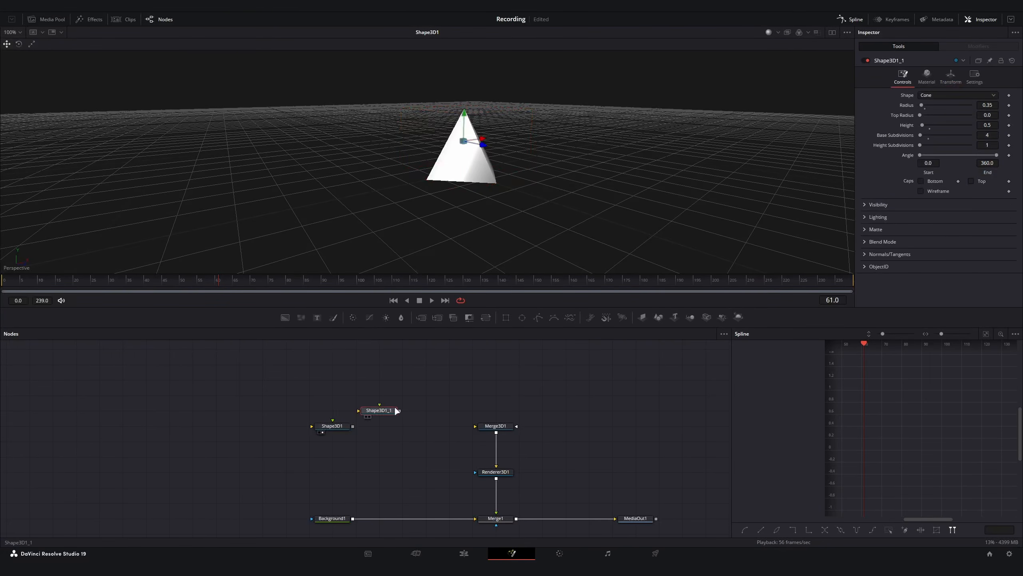
pyautogui.press('Delete')
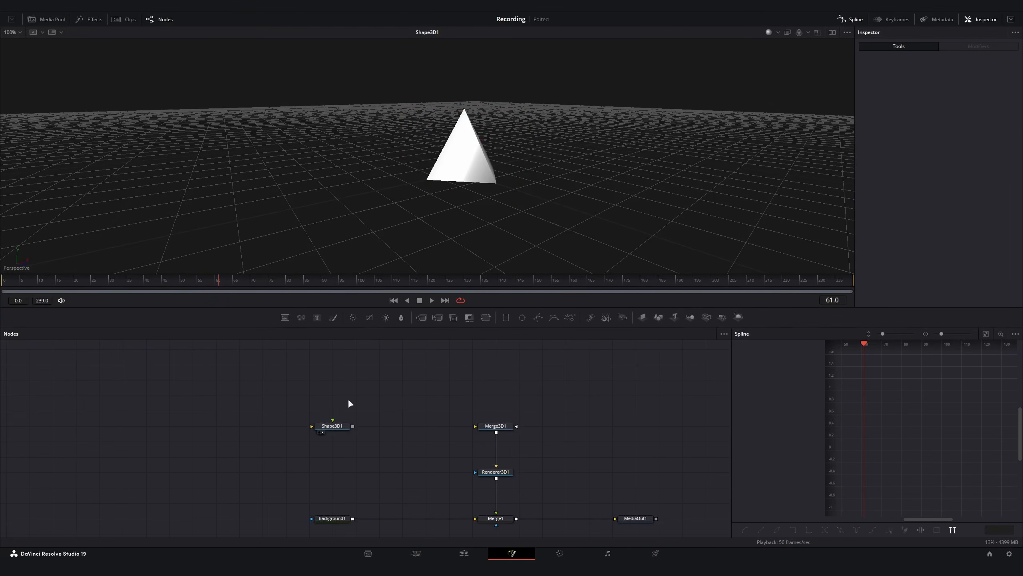
pyautogui.click(330, 425)
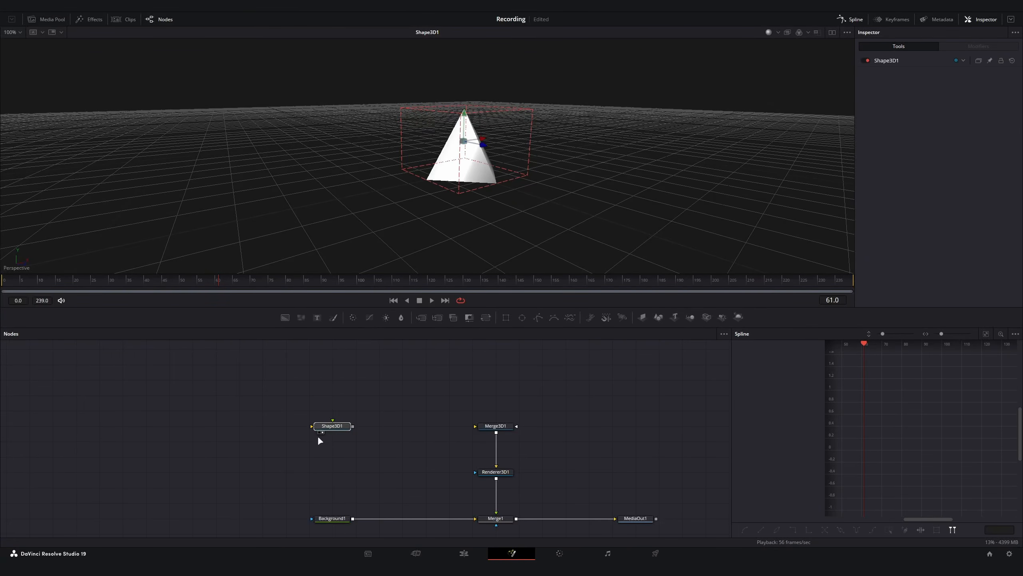
pyautogui.click(388, 385)
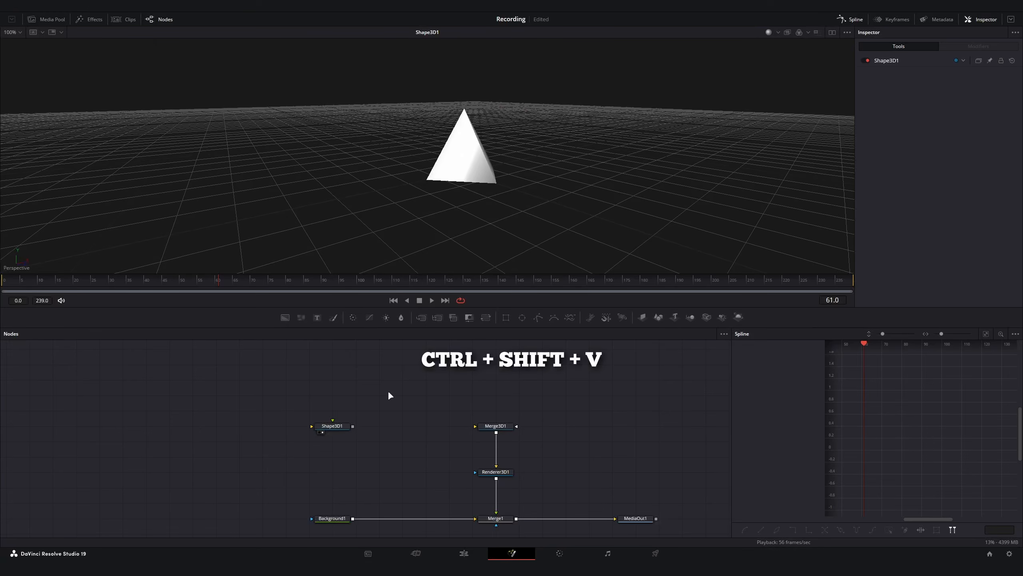
pyautogui.hotkey('ctrl', 'shift', 'v')
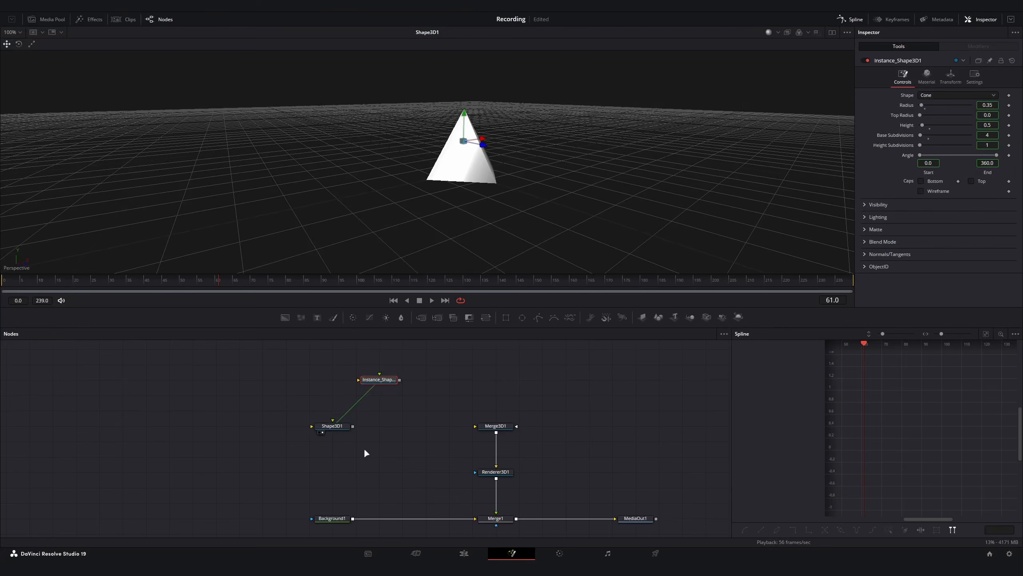
# Combine the instanced shape with Shape3D1 in a new 3D merge, placing the instance above the merge node.
pyautogui.moveTo(271, 408); pyautogui.dragTo(411, 475)
pyautogui.click(380, 380)
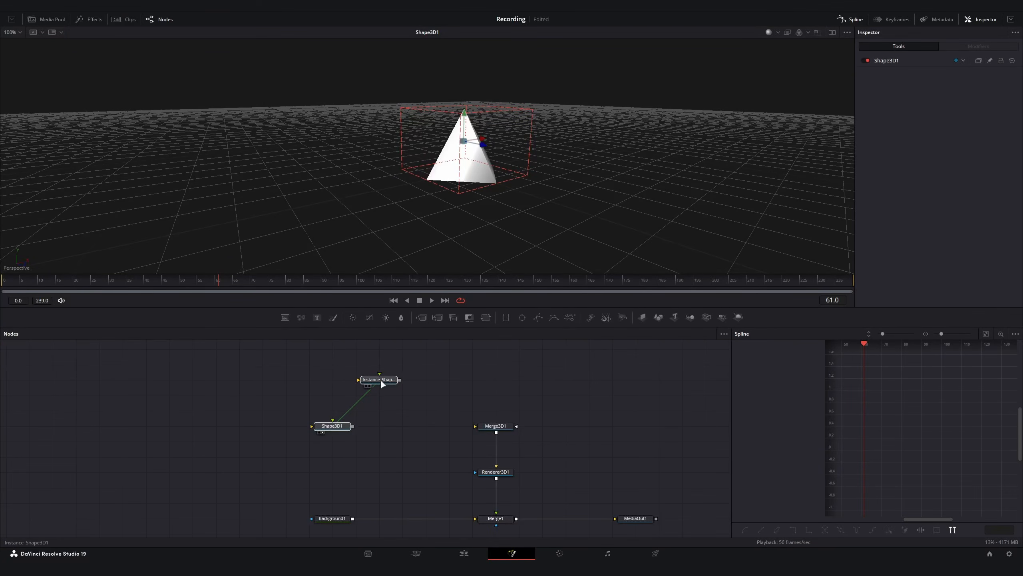
pyautogui.moveTo(993, 106)
pyautogui.mouseDown()
pyautogui.moveTo(1015, 107)
pyautogui.moveTo(986, 104)
pyautogui.mouseUp()
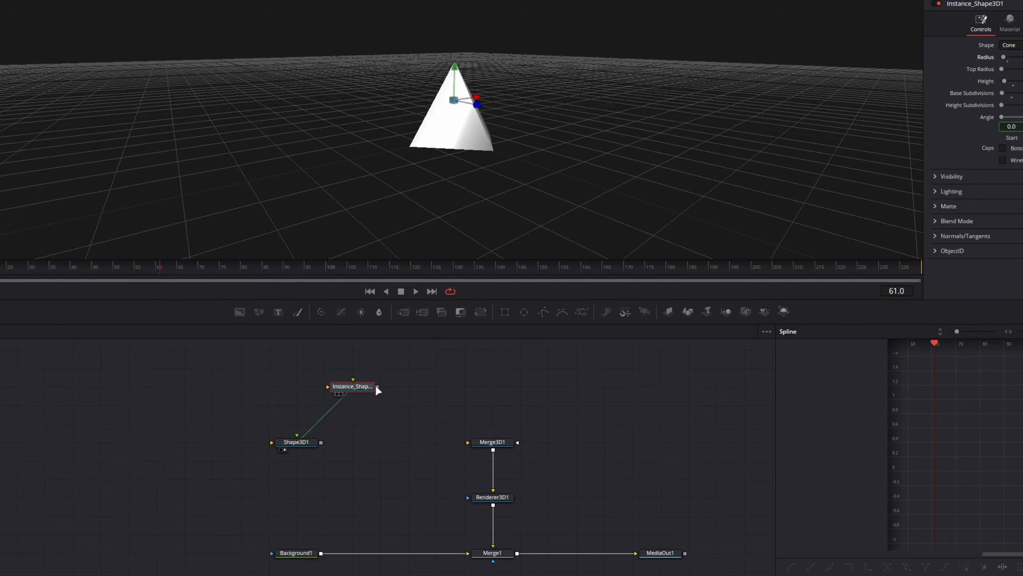
pyautogui.moveTo(377, 387); pyautogui.dragTo(318, 441)
pyautogui.moveTo(372, 383)
pyautogui.mouseDown()
pyautogui.moveTo(383, 386)
pyautogui.moveTo(383, 370)
pyautogui.mouseUp()
# Insert a Transform 3D node between the instance and Merge3D2, and show Merge3D2 in the 3D viewer.
pyautogui.hotkey('shift', 'space')
pyautogui.write('transf')
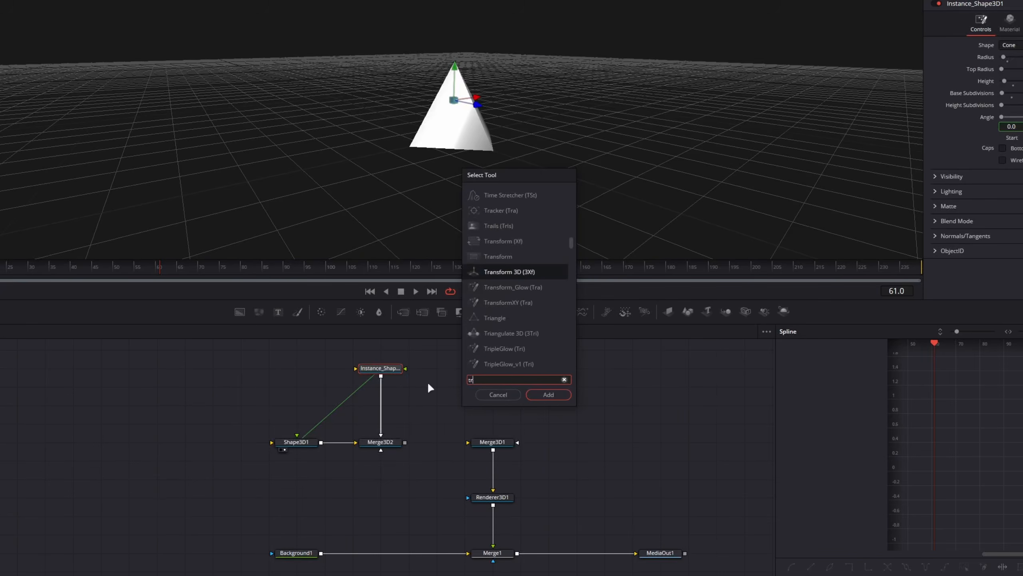
pyautogui.press('Return')
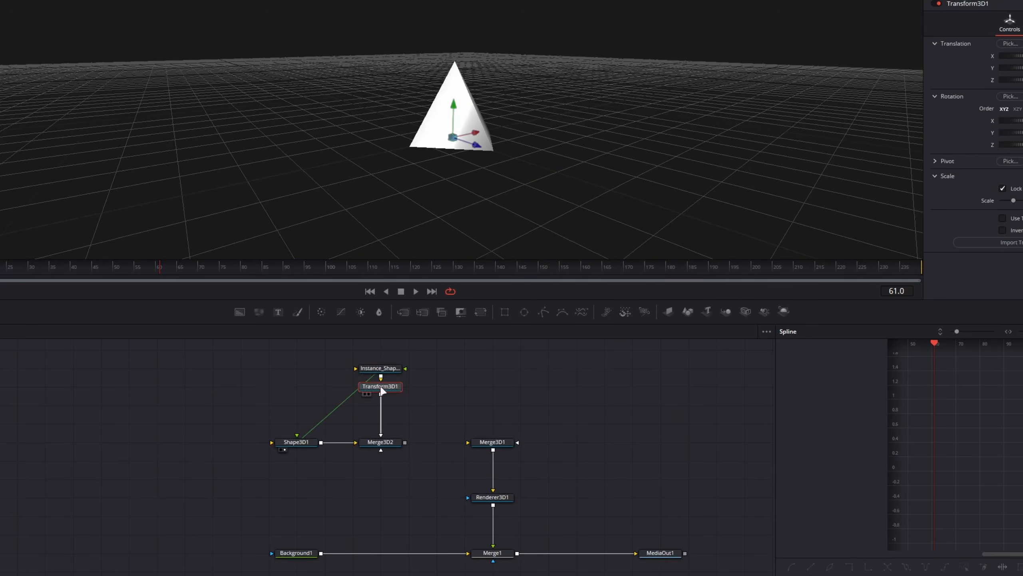
pyautogui.click(383, 366)
pyautogui.click(396, 408)
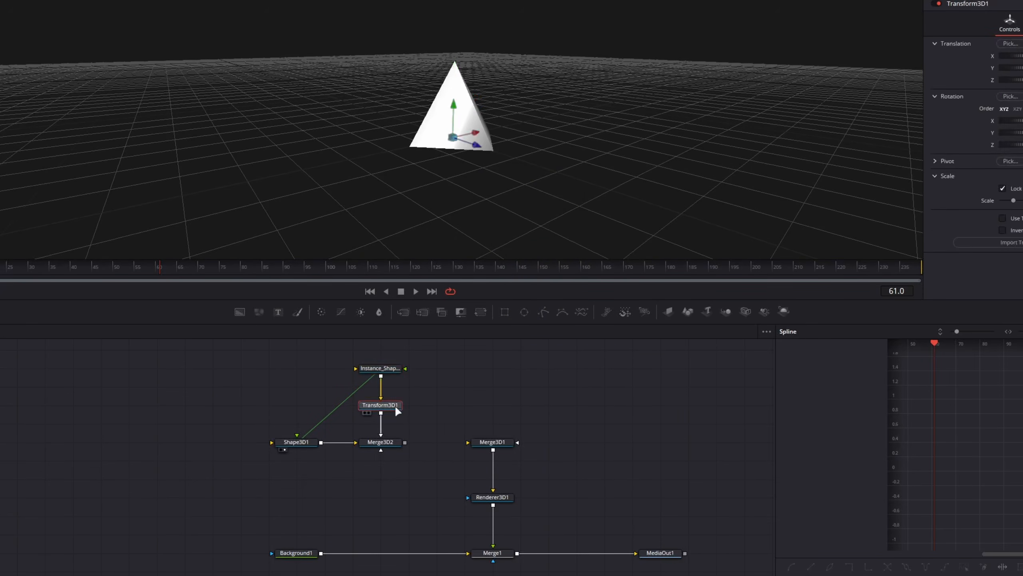
pyautogui.click(393, 446)
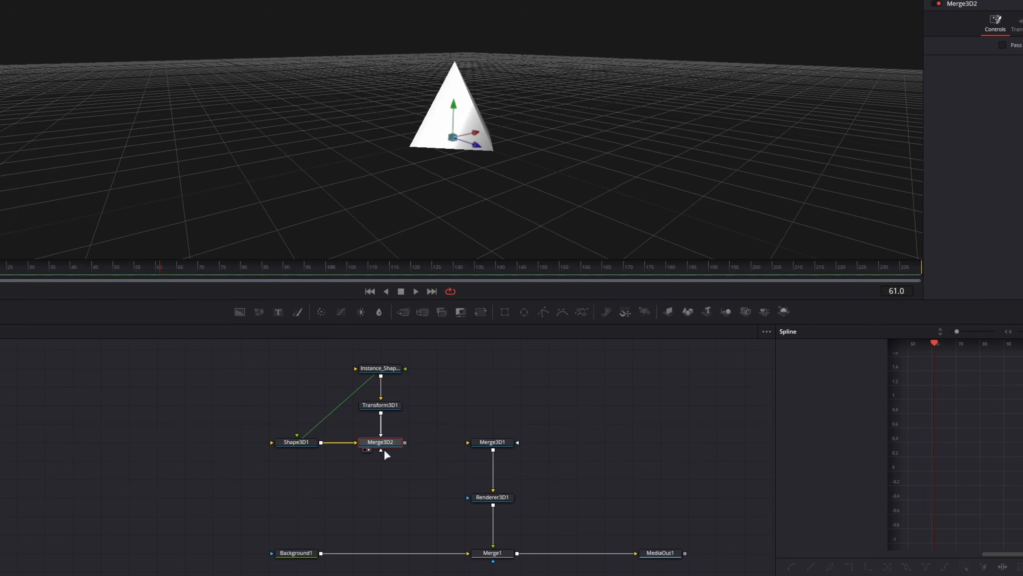
# Flip the instanced pyramid upside down by setting Transform3D1's Z rotation to -180.
pyautogui.click(389, 406)
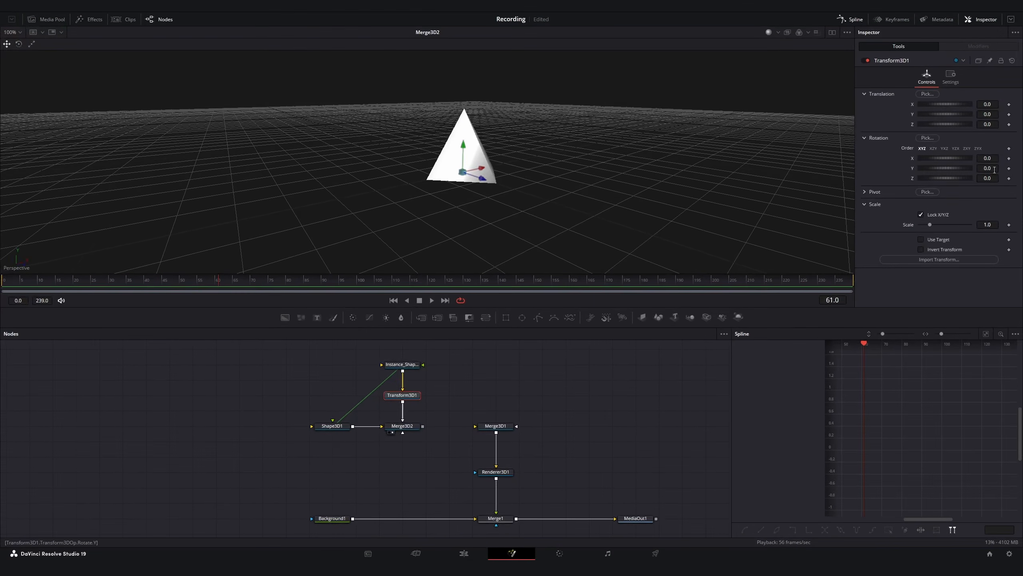
pyautogui.moveTo(957, 163); pyautogui.dragTo(1022, 174)
pyautogui.hotkey('ctrl', 'z')
pyautogui.moveTo(945, 178); pyautogui.dragTo(874, 179)
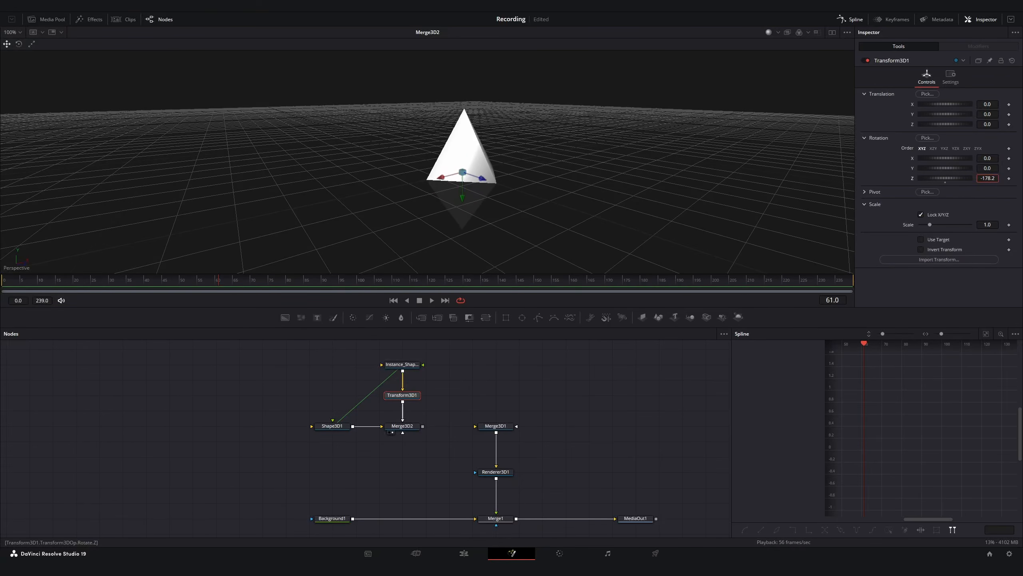
pyautogui.doubleClick(986, 177)
pyautogui.press('BackSpace')
pyautogui.write('-180')
pyautogui.press('Tab')
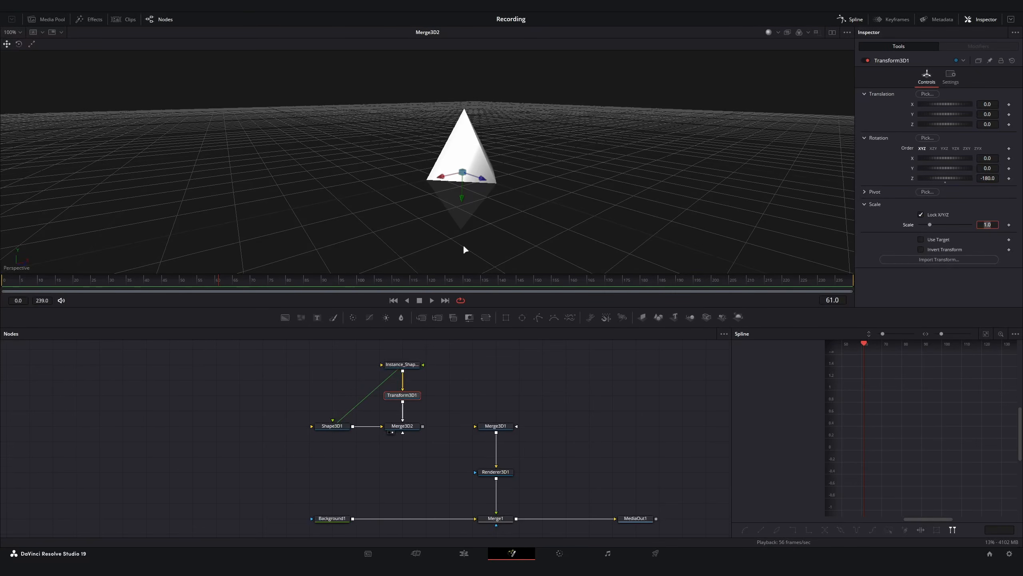
pyautogui.moveTo(463, 246); pyautogui.dragTo(502, 171)
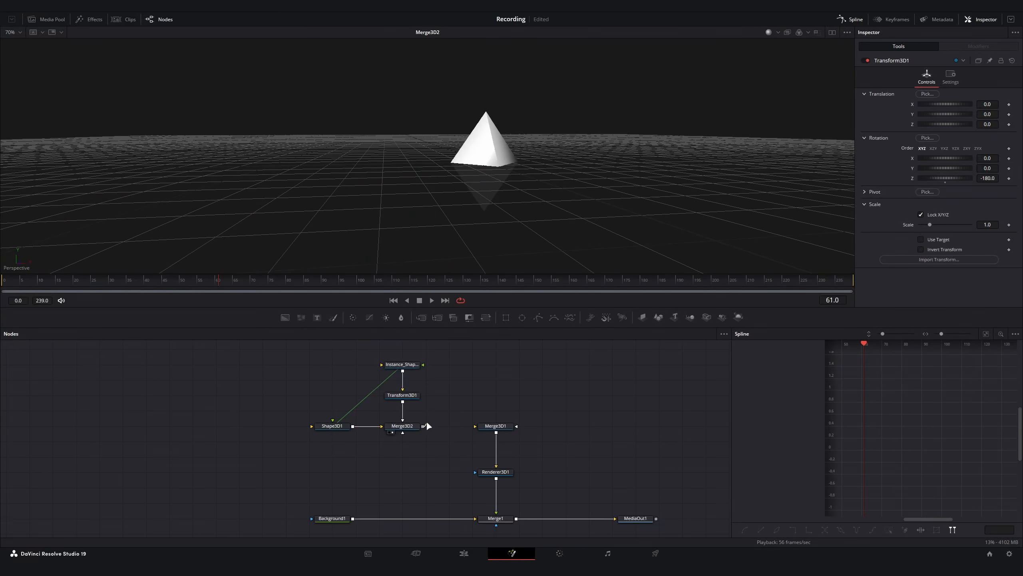
# Connect Merge3D2's output to Merge3D1 and move MediaOut1 farther away from Merge1.
pyautogui.moveTo(448, 410); pyautogui.dragTo(498, 426)
pyautogui.moveTo(583, 432); pyautogui.dragTo(489, 396)
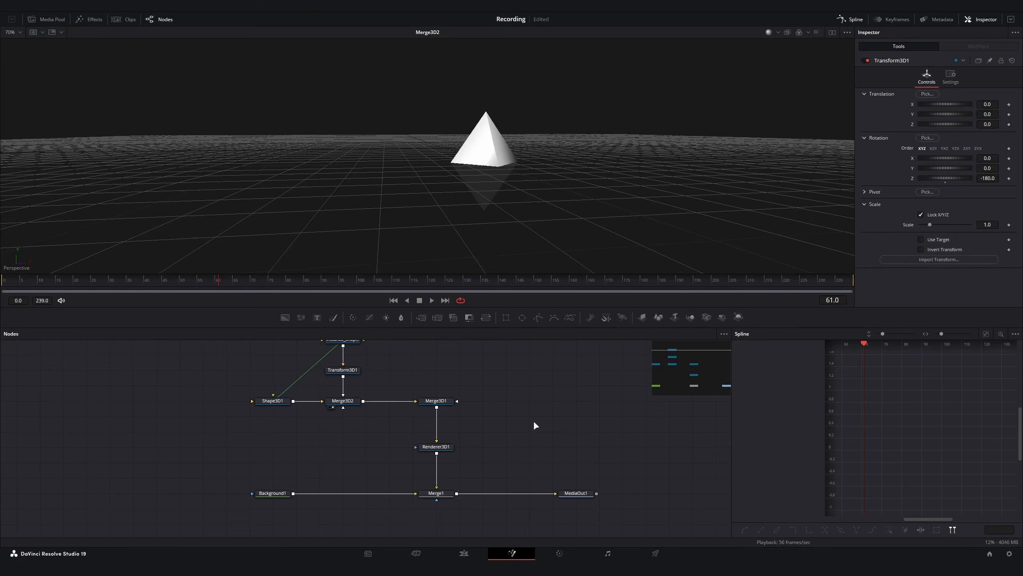
pyautogui.moveTo(576, 494); pyautogui.dragTo(693, 494)
pyautogui.click(583, 452)
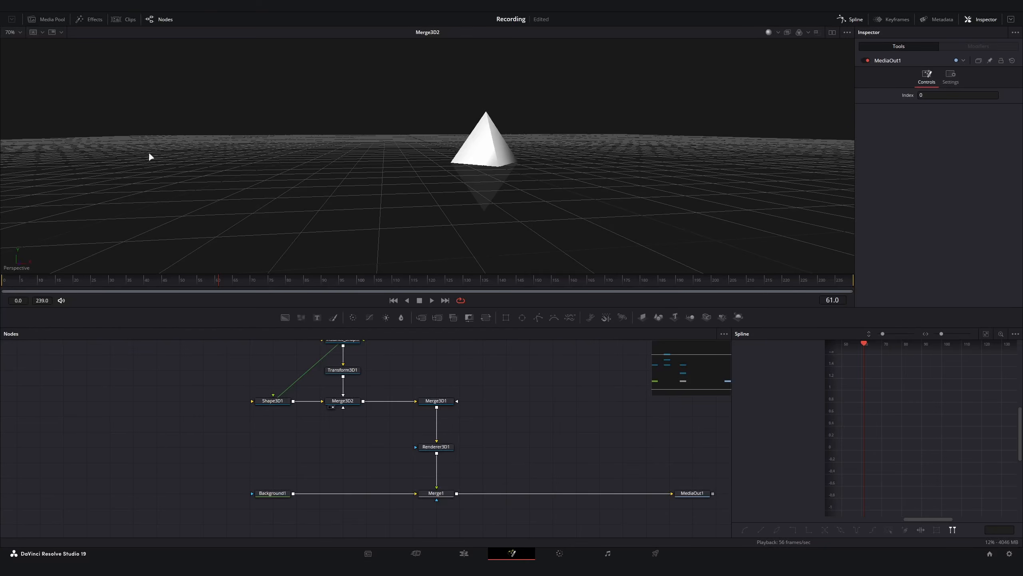
# Enable the dual-viewer layout and resize the split so the 3D view takes most of the width.
pyautogui.click(832, 33)
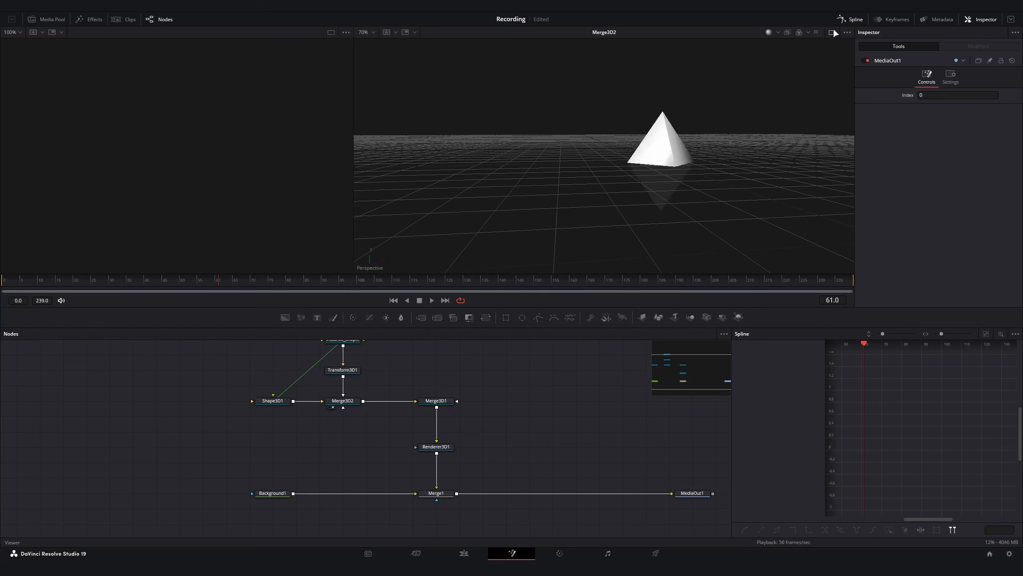
pyautogui.click(832, 33)
pyautogui.click(832, 33)
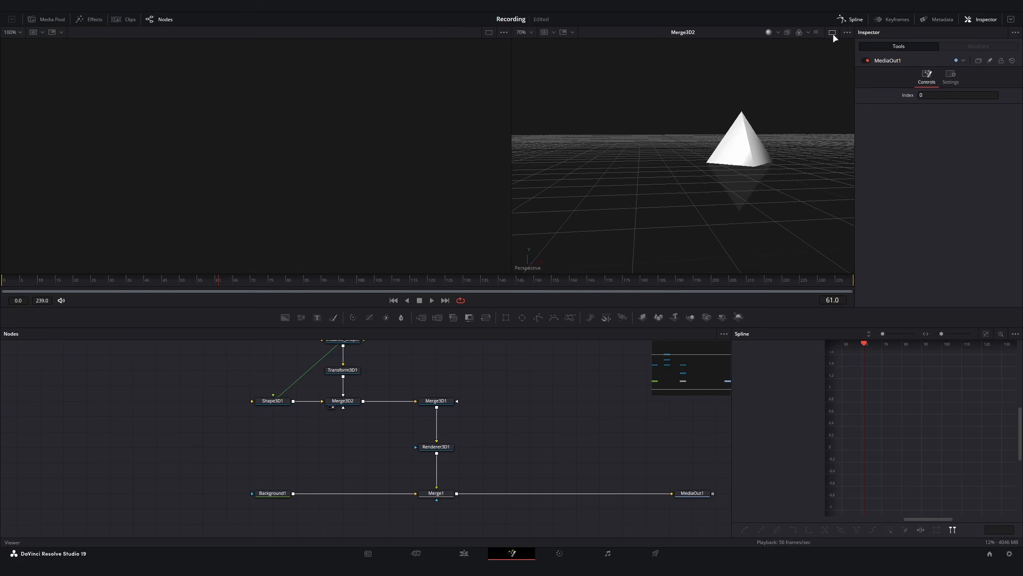
pyautogui.click(832, 33)
pyautogui.click(832, 33)
pyautogui.click(832, 32)
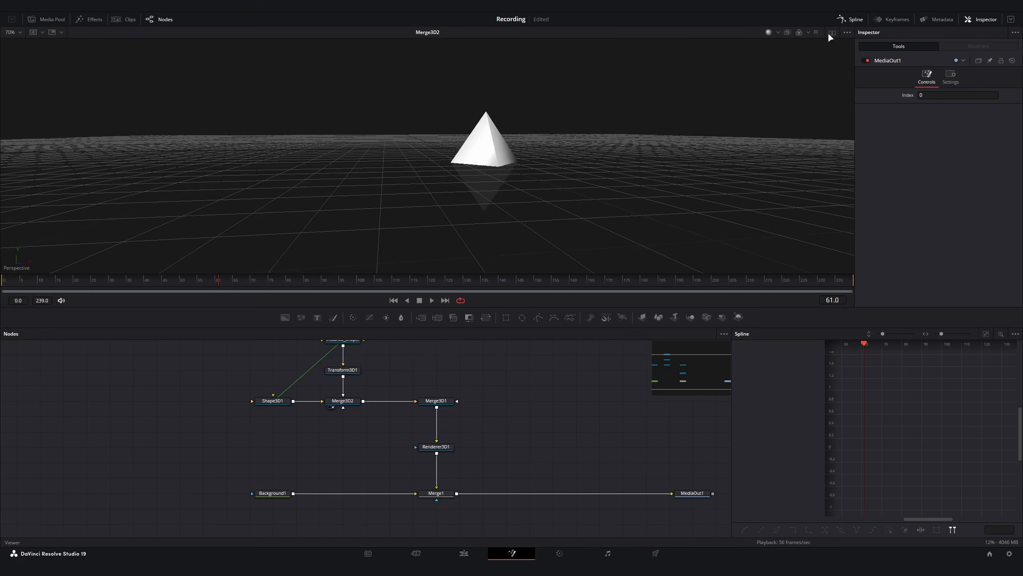
pyautogui.click(831, 34)
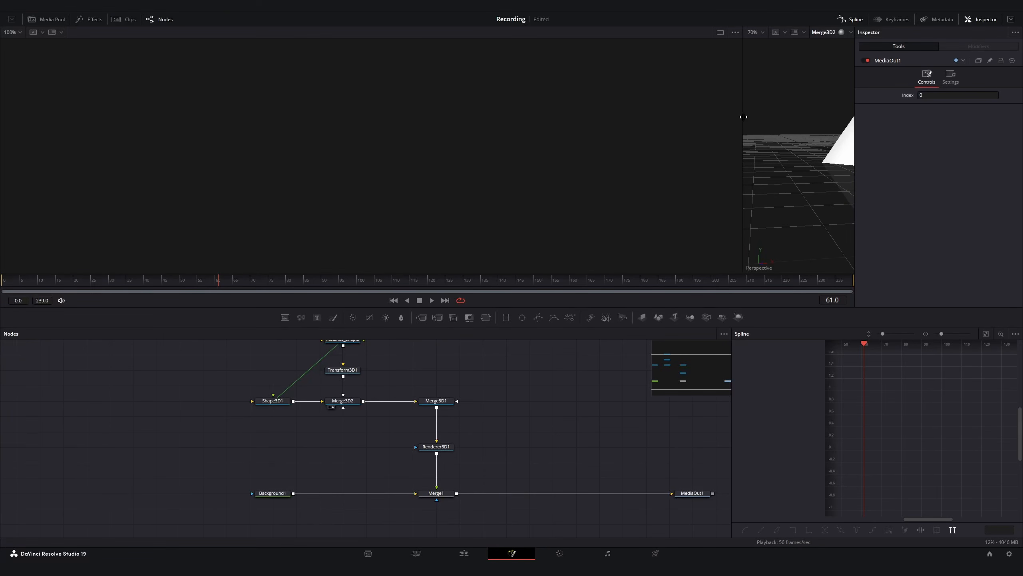
pyautogui.moveTo(743, 118); pyautogui.dragTo(224, 162)
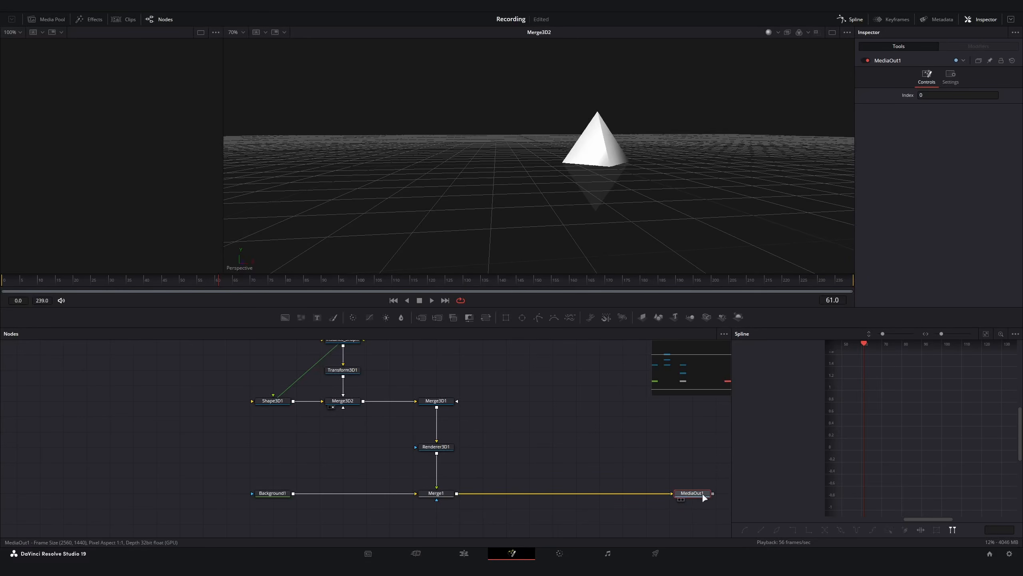
# Show MediaOut1's rendered output in the empty viewer and widen that viewer slightly.
pyautogui.press('1')
pyautogui.moveTo(224, 158); pyautogui.dragTo(274, 161)
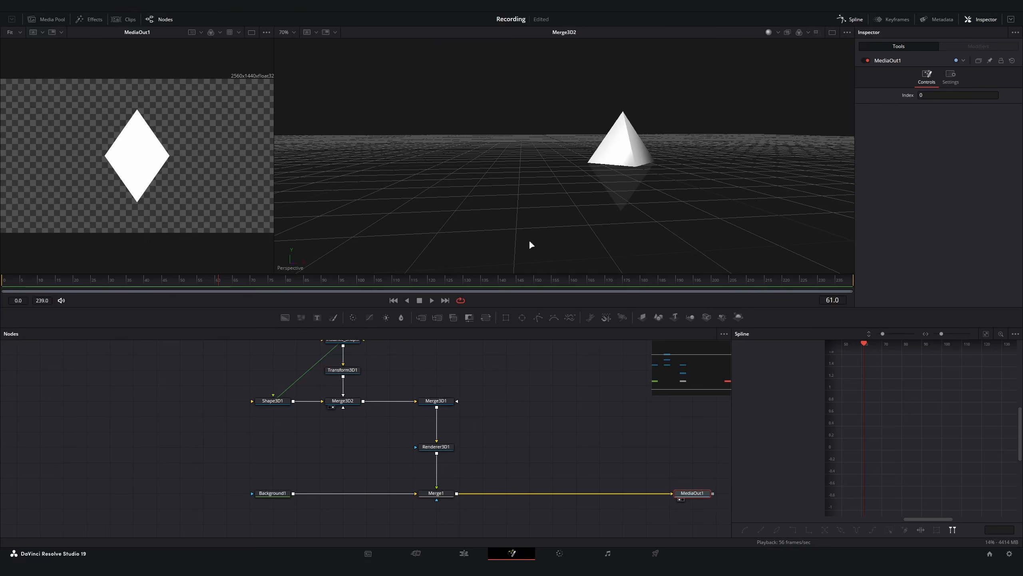
pyautogui.press('1')
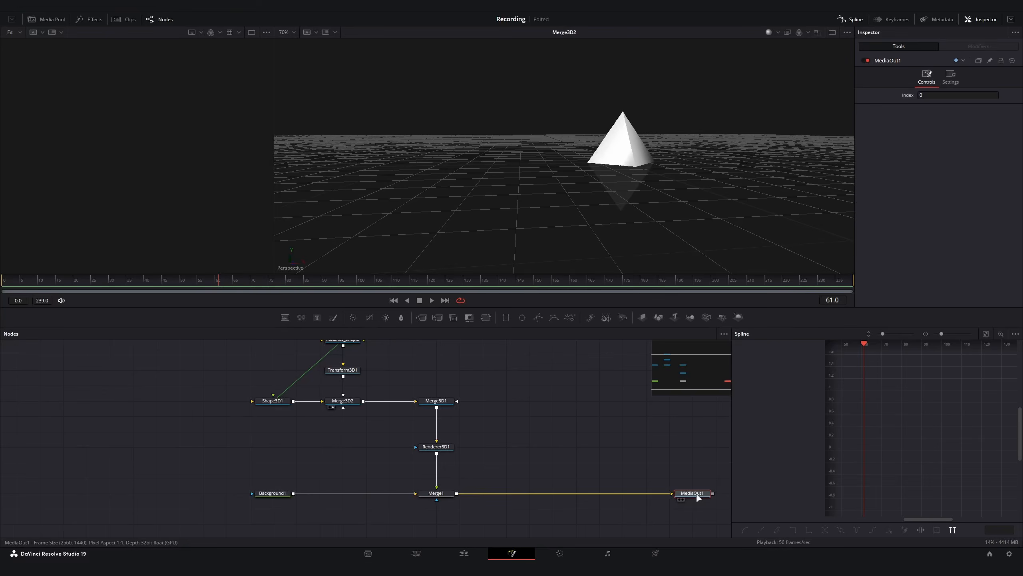
pyautogui.press('1')
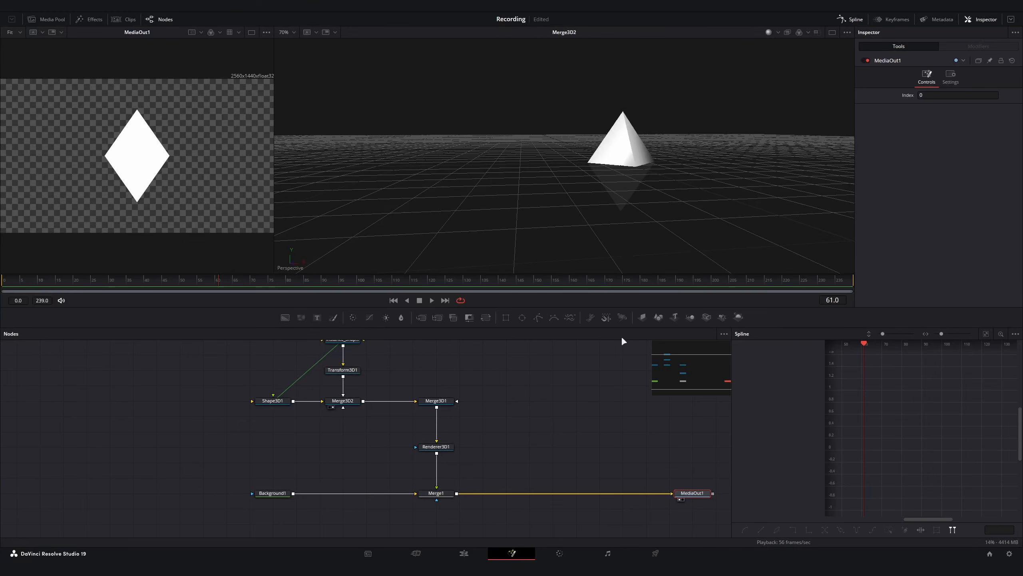
pyautogui.moveTo(584, 439); pyautogui.dragTo(519, 439)
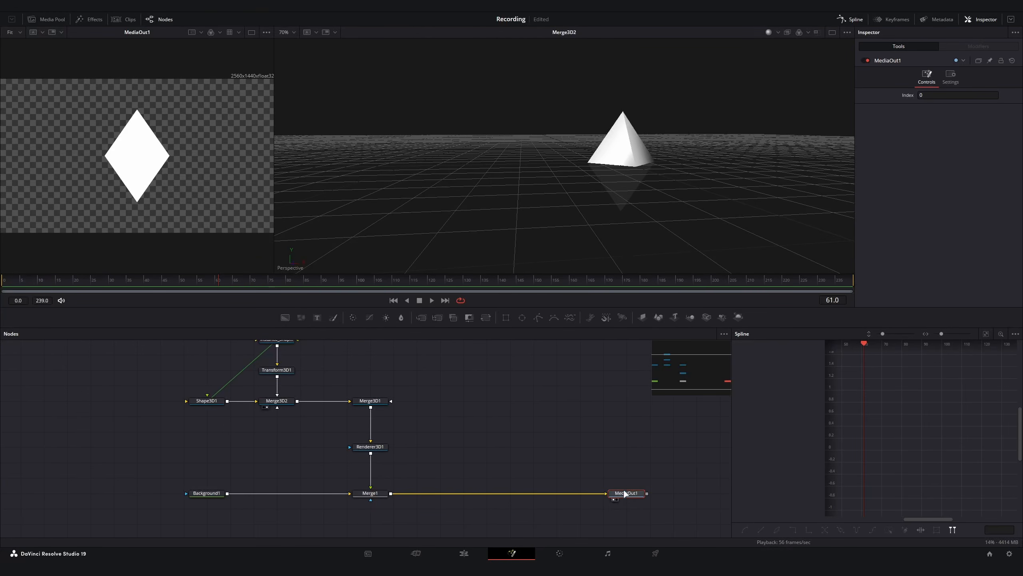
# Move MediaOut1 slightly farther from Merge1 and add a Camera 3D node connected to Merge3D1, placed beside it.
pyautogui.moveTo(625, 494); pyautogui.dragTo(648, 492)
pyautogui.click(367, 401)
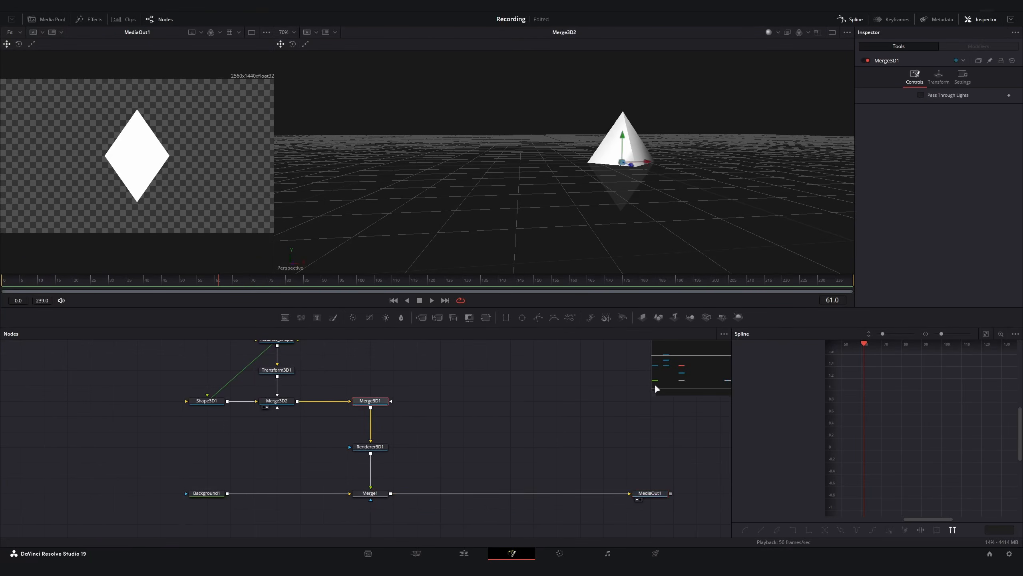
pyautogui.hotkey('shift', 'space')
pyautogui.write('camera')
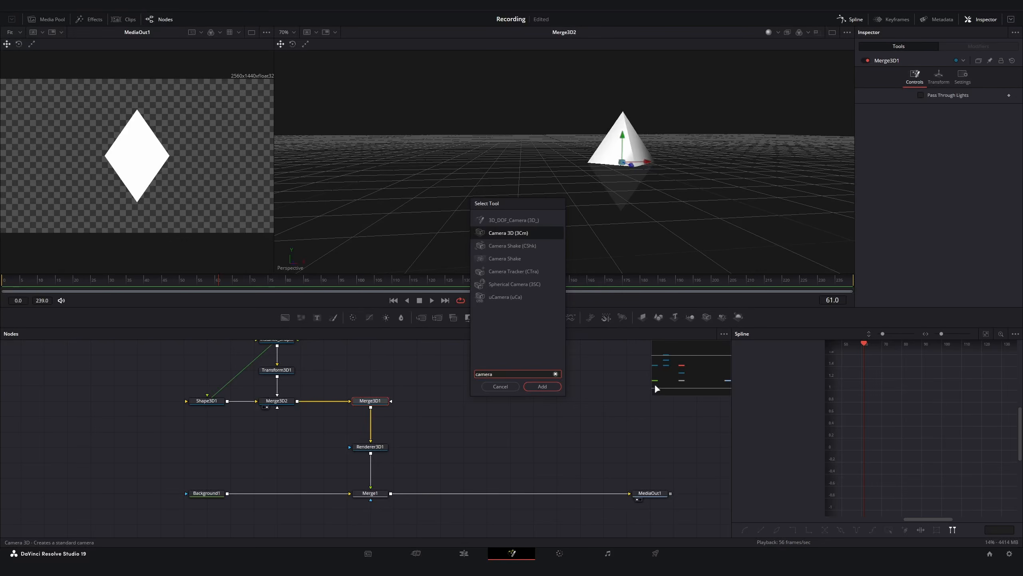
pyautogui.press('Return')
pyautogui.moveTo(199, 418); pyautogui.dragTo(460, 403)
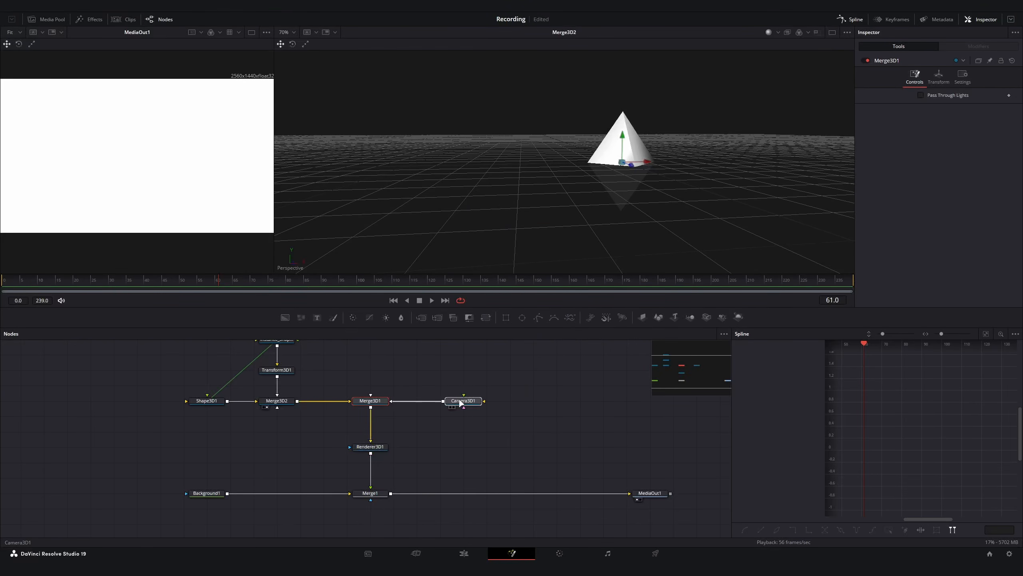
# Set Camera3D1's Z translation to 2.0.
pyautogui.click(461, 403)
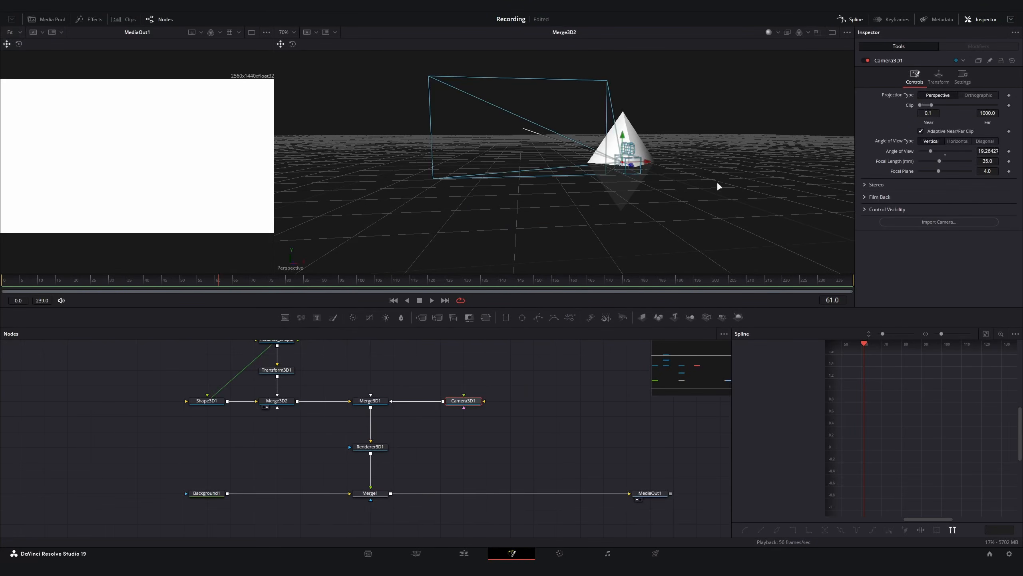
pyautogui.click(934, 77)
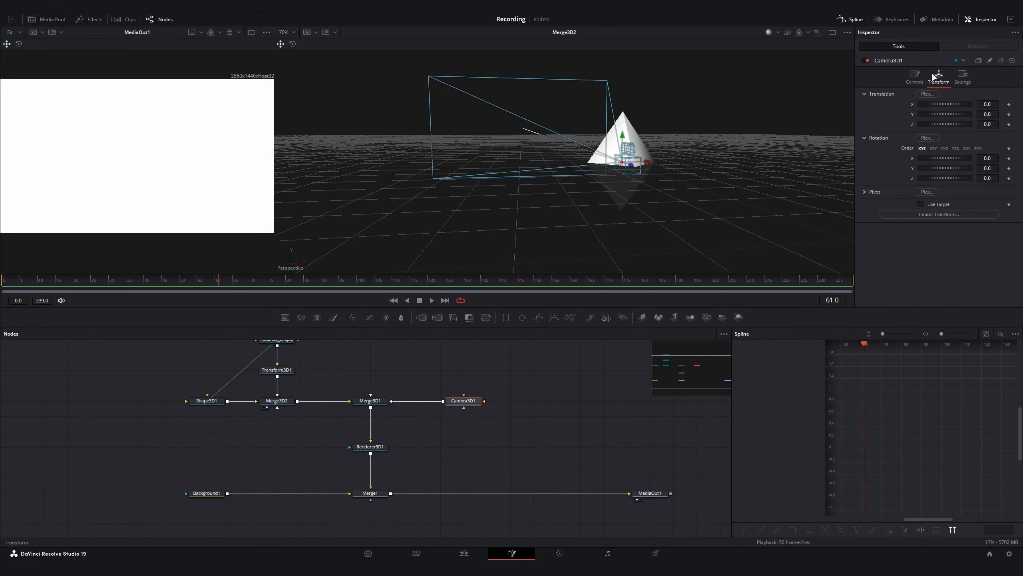
pyautogui.moveTo(995, 125); pyautogui.dragTo(1020, 124)
pyautogui.doubleClick(996, 125)
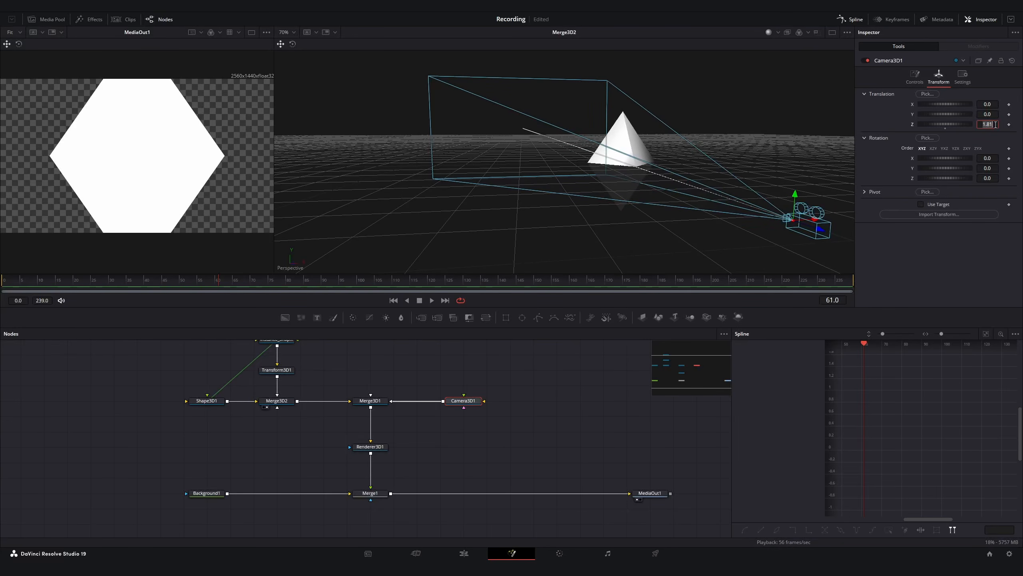
pyautogui.write('2')
pyautogui.press('Tab')
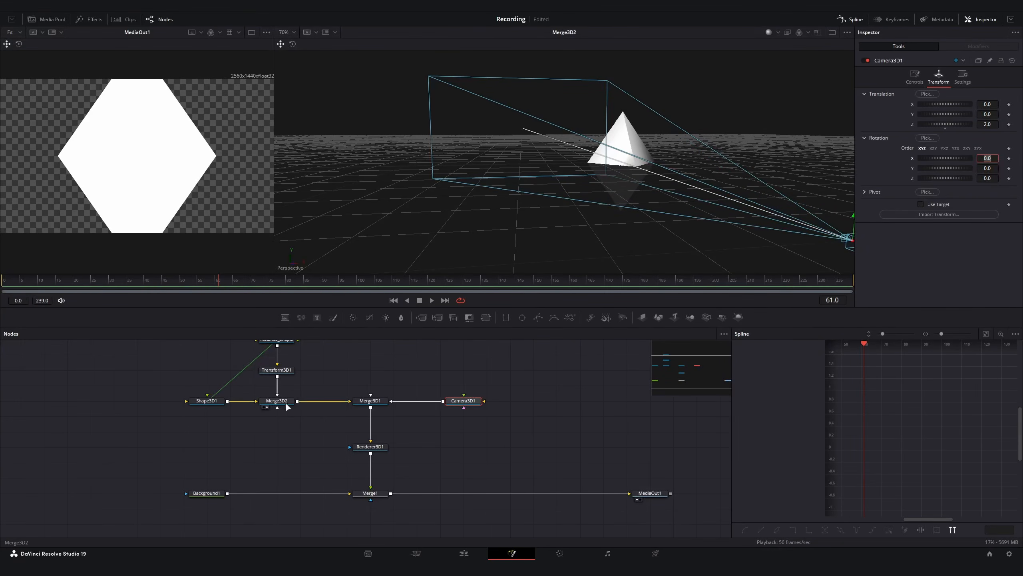
# Shift the Merge3D1, Camera3D1, Renderer3D1 and Merge1 nodes away from Merge3D2 and insert a Transform 3D node midway between Merge3D2 and Merge3D1.
pyautogui.keyDown('shift'); pyautogui.click(382, 489); pyautogui.keyUp('shift')
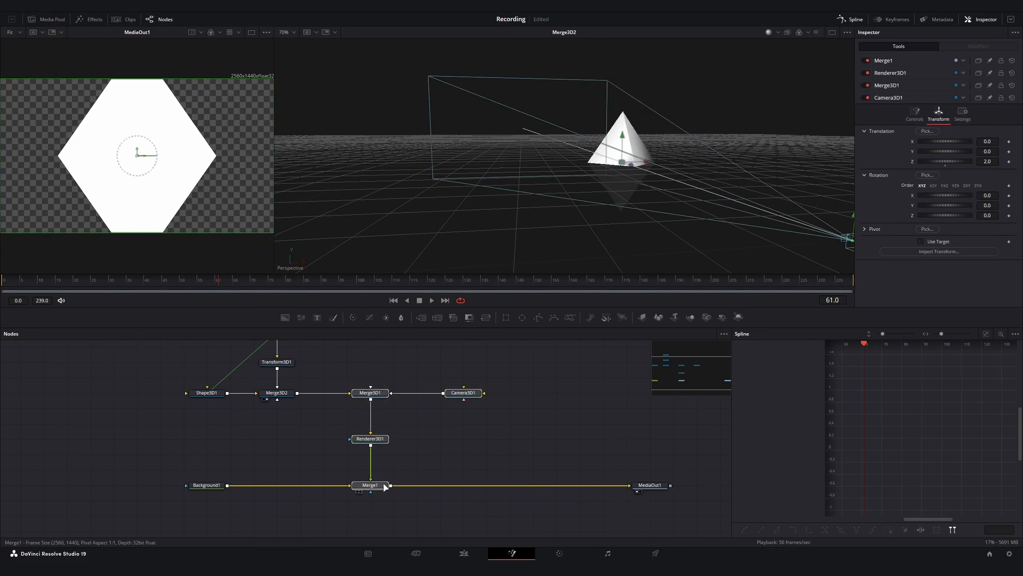
pyautogui.click(381, 485)
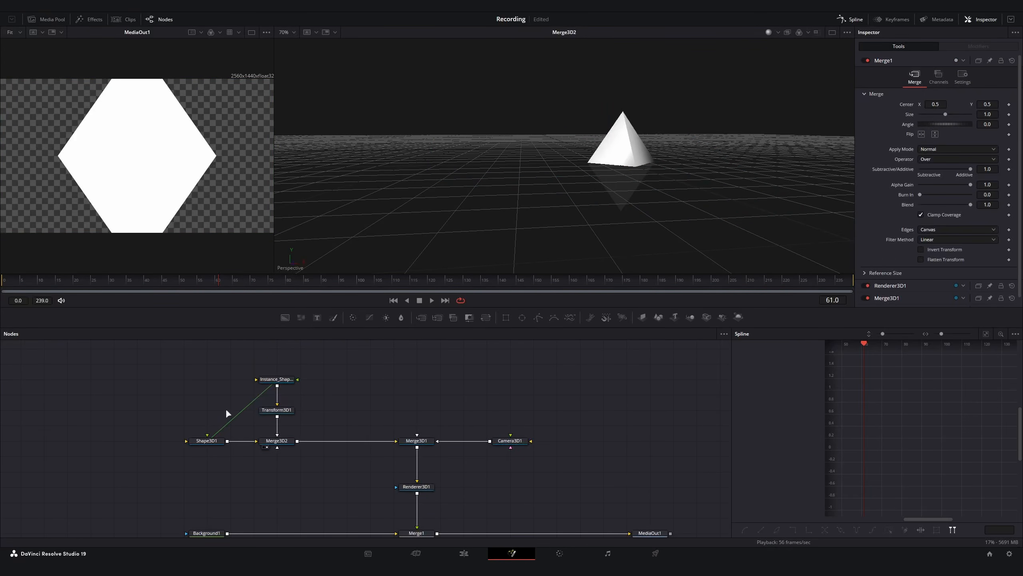
pyautogui.click(272, 440)
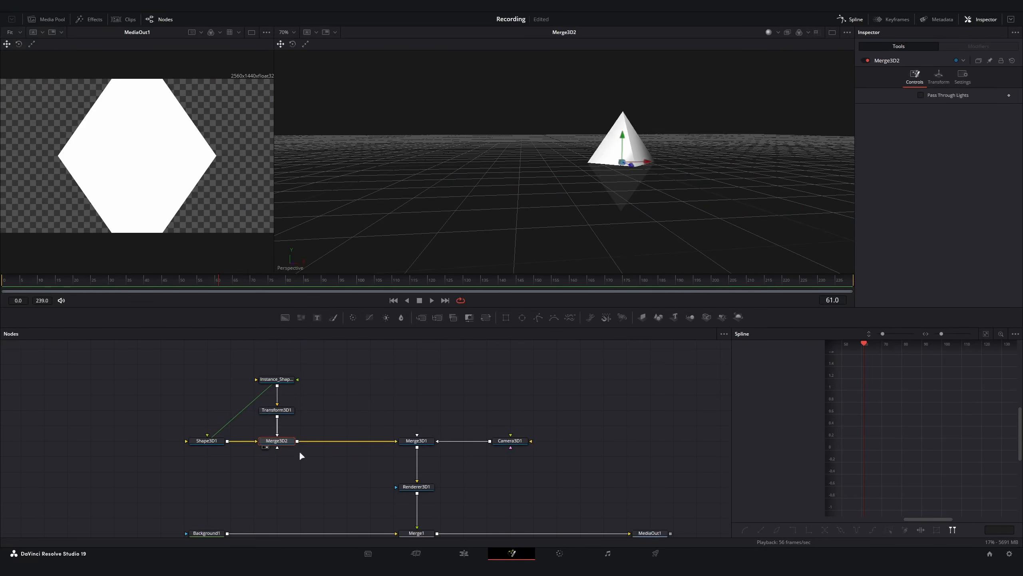
pyautogui.hotkey('shift', 'space')
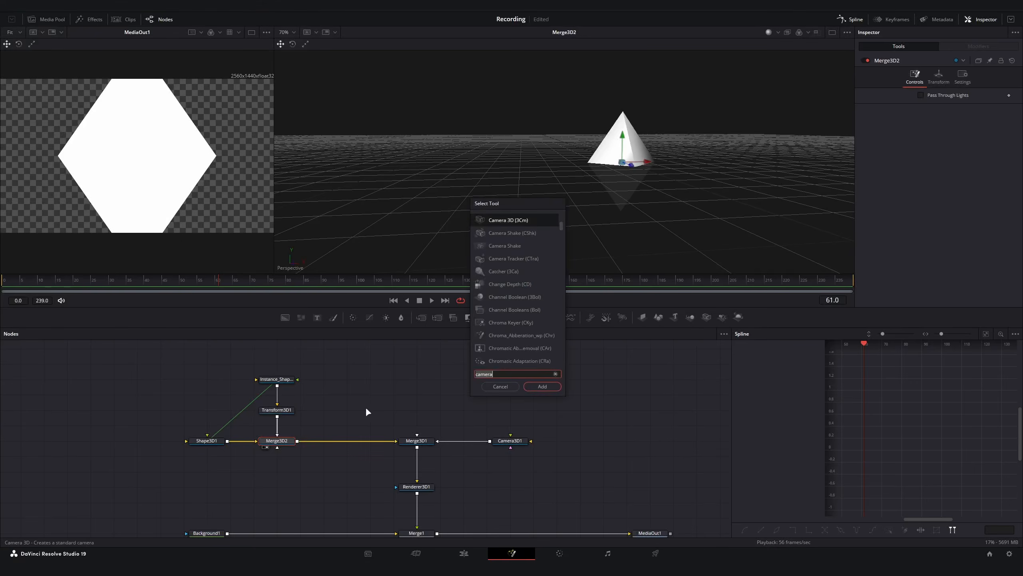
pyautogui.write('transf')
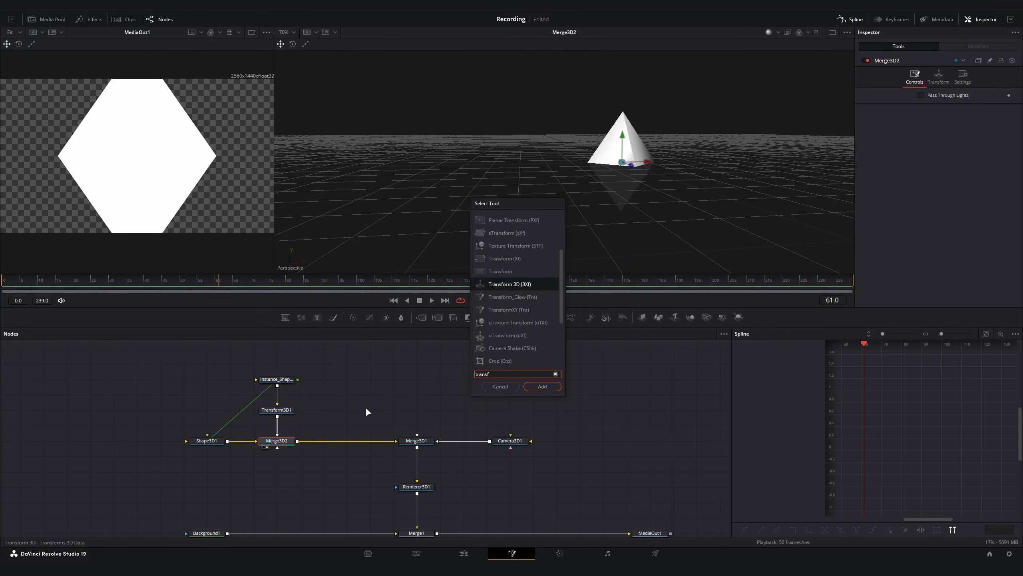
pyautogui.press('Return')
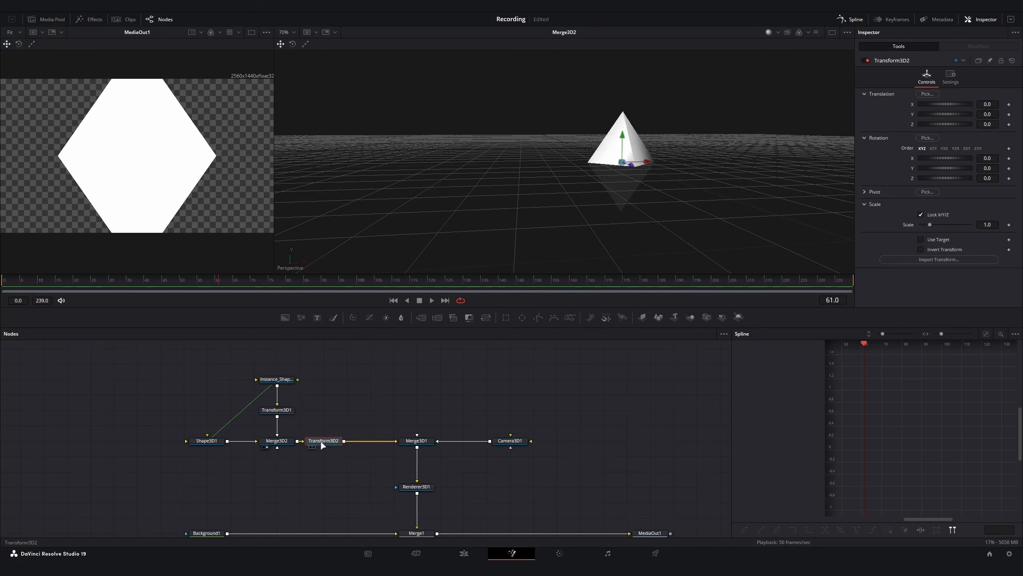
pyautogui.moveTo(322, 444); pyautogui.dragTo(346, 444)
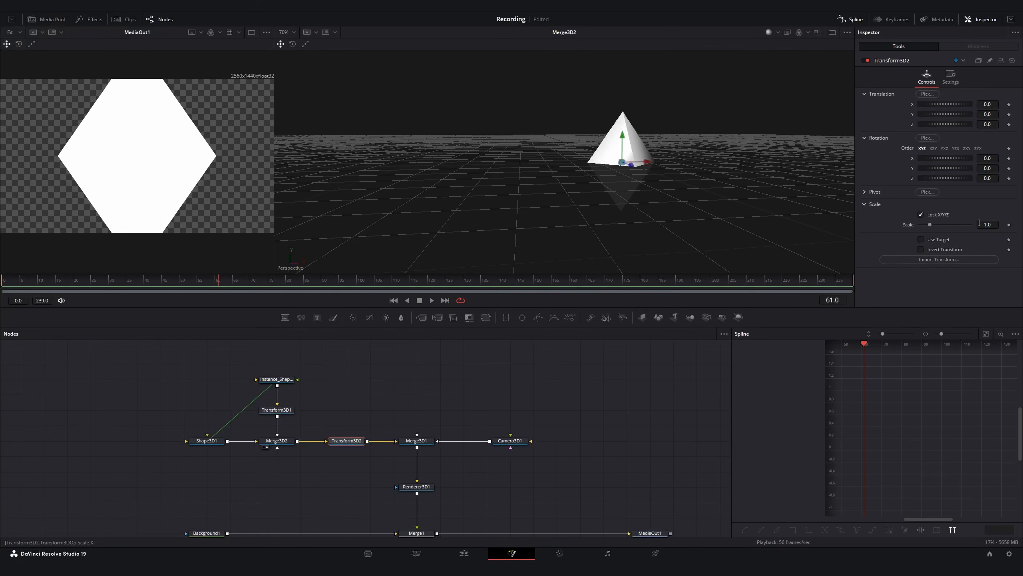
# Scale the whole diamond to 0.332 with Transform3D2 and try its Y rotation, leaving it at 0.
pyautogui.moveTo(987, 225); pyautogui.dragTo(936, 225)
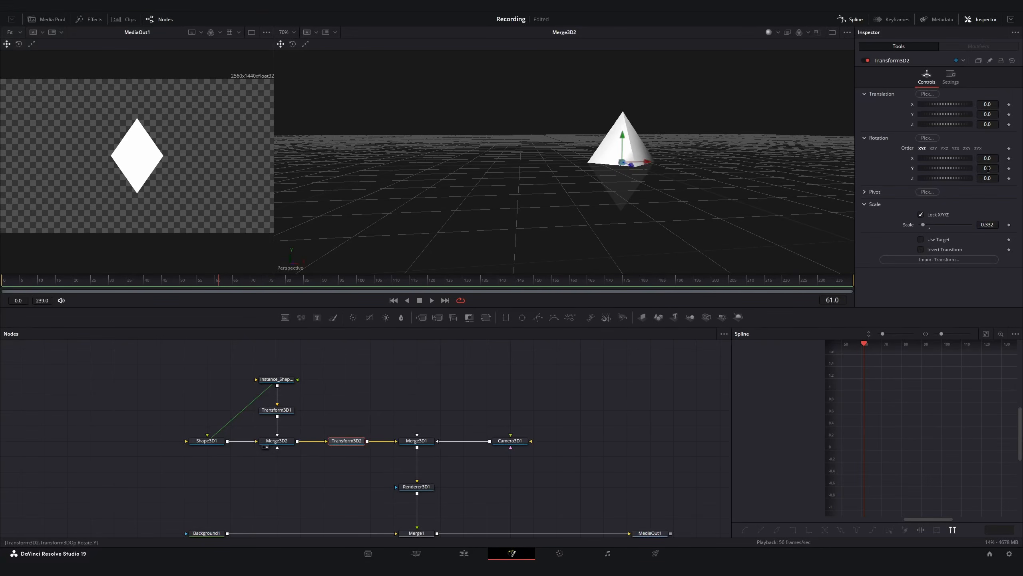
pyautogui.moveTo(945, 169); pyautogui.dragTo(945, 168)
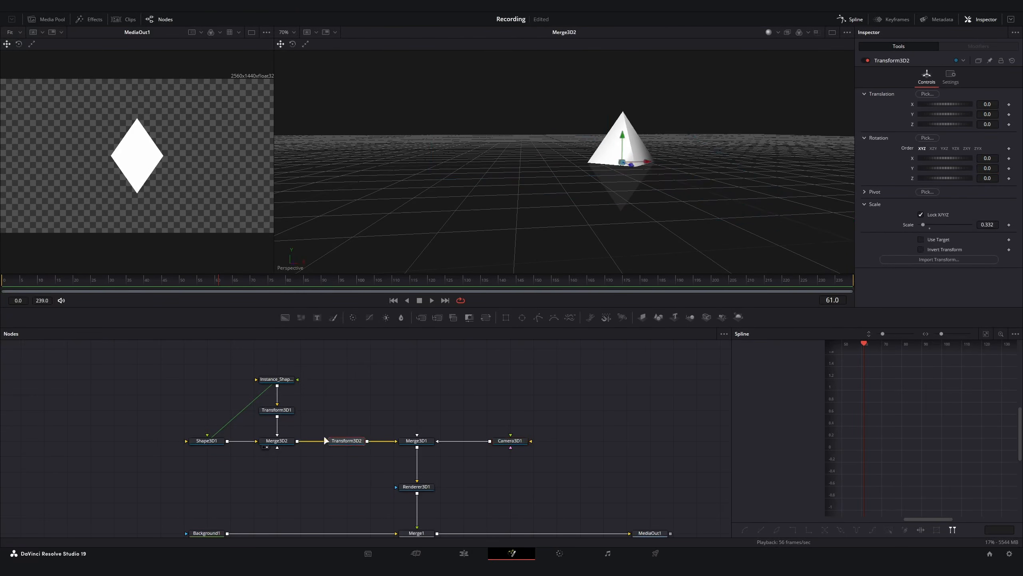
# Enable lighting in Renderer3D1.
pyautogui.click(421, 487)
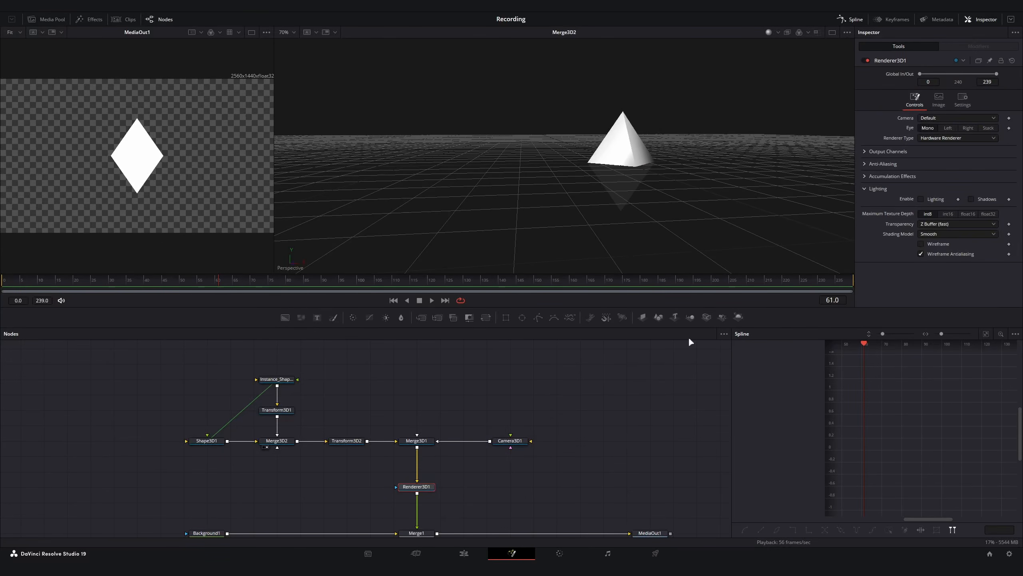
pyautogui.click(355, 480)
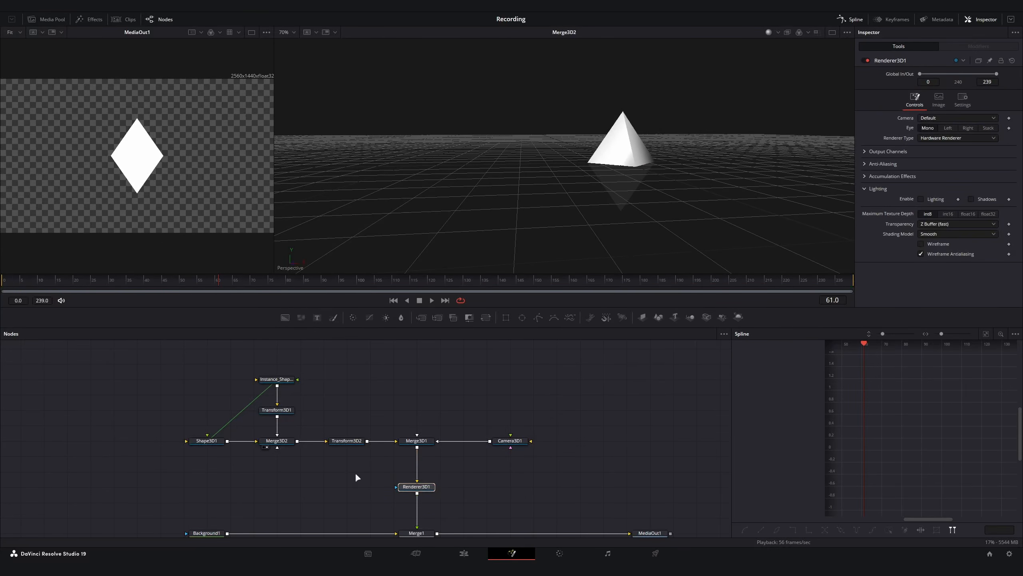
pyautogui.click(920, 198)
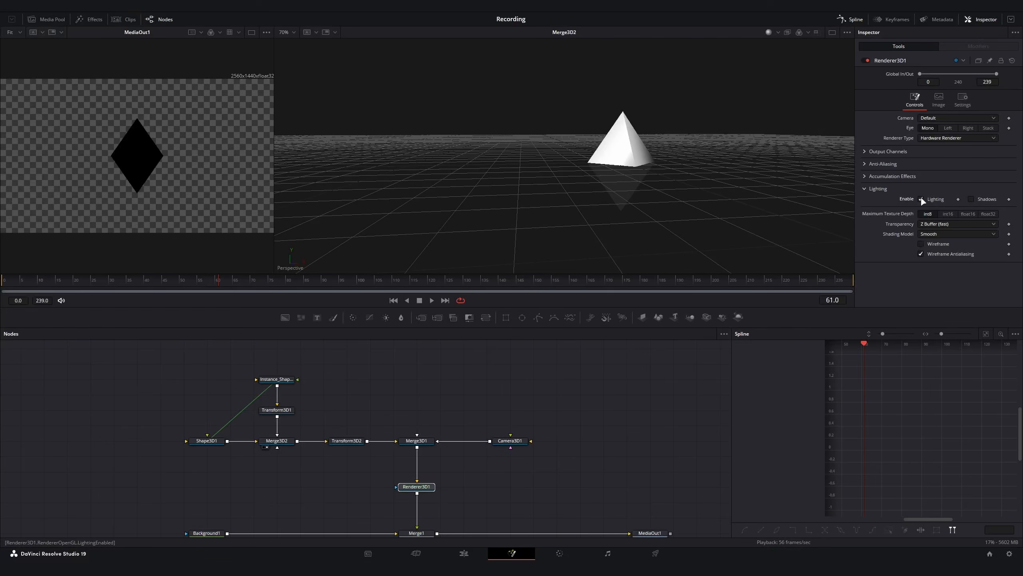
# Add an unconnected Point Light node and place it above Merge3D1 and Camera3D1.
pyautogui.hotkey('shift', 'space')
pyautogui.write('transf')
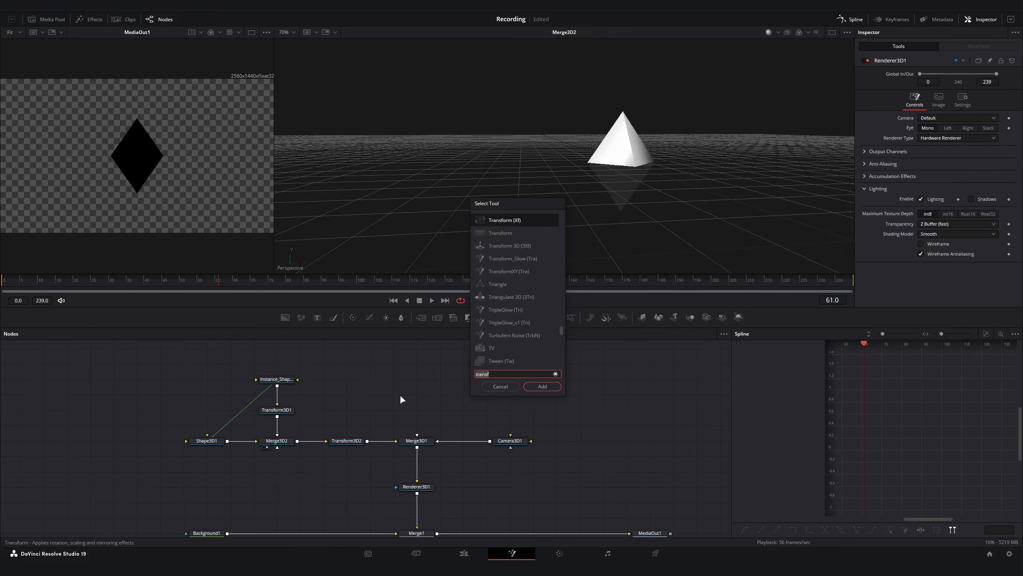
pyautogui.press('BackSpace')
pyautogui.press('BackSpace')
pyautogui.press('BackSpace')
pyautogui.press('BackSpace')
pyautogui.press('BackSpace')
pyautogui.press('BackSpace')
pyautogui.write('point')
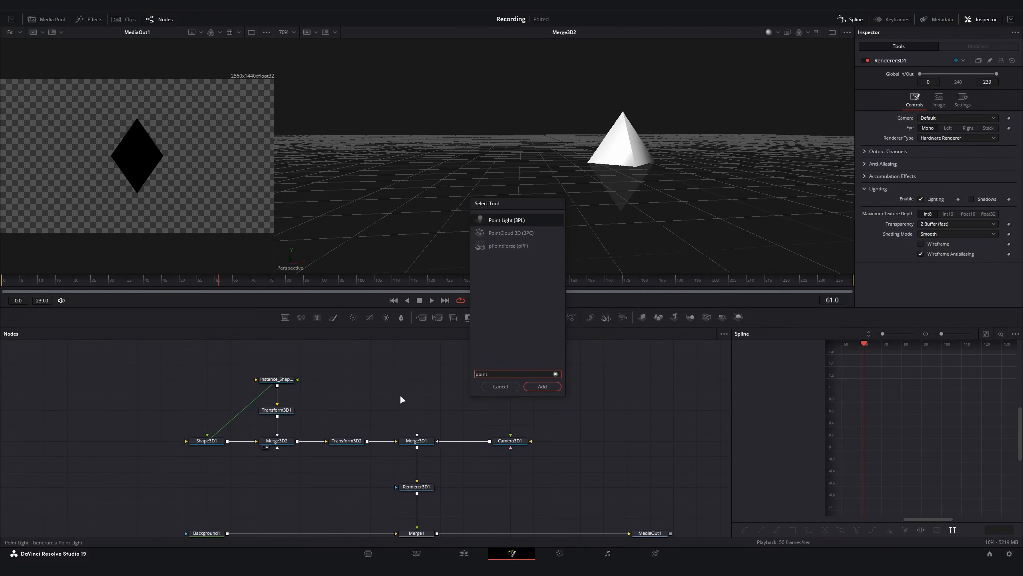
pyautogui.press('Return')
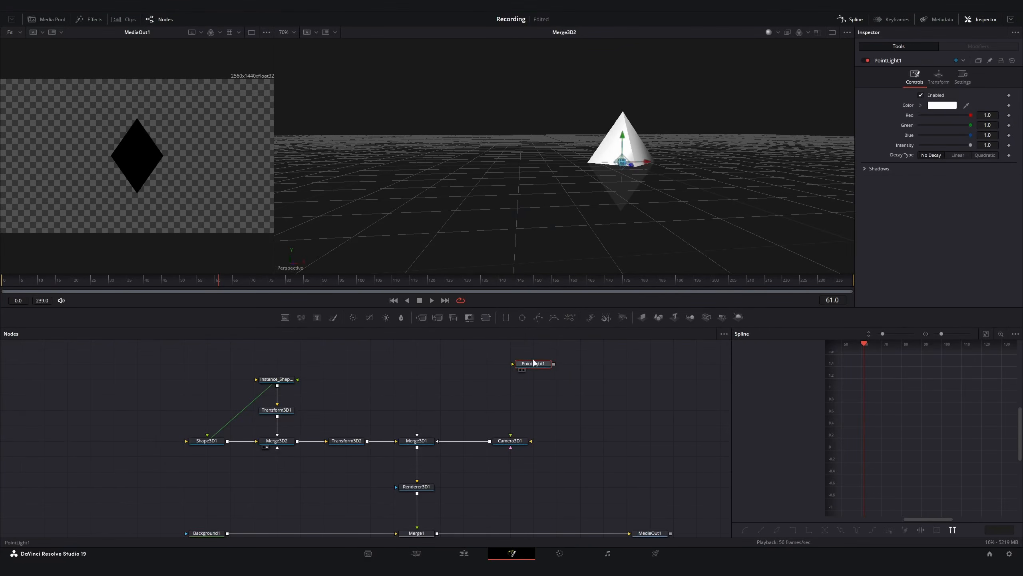
pyautogui.moveTo(533, 362); pyautogui.dragTo(490, 380)
pyautogui.click(531, 382)
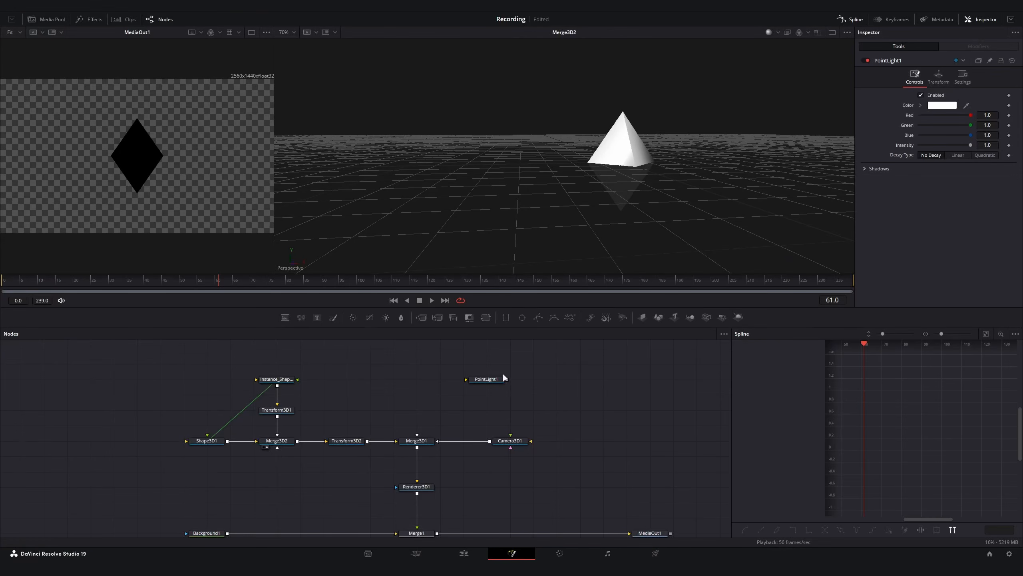
# Connect PointLight1 to Merge3D1 and move the light out in front of the diamond in the 3D view.
pyautogui.moveTo(492, 382); pyautogui.dragTo(417, 440)
pyautogui.moveTo(459, 380); pyautogui.dragTo(481, 381)
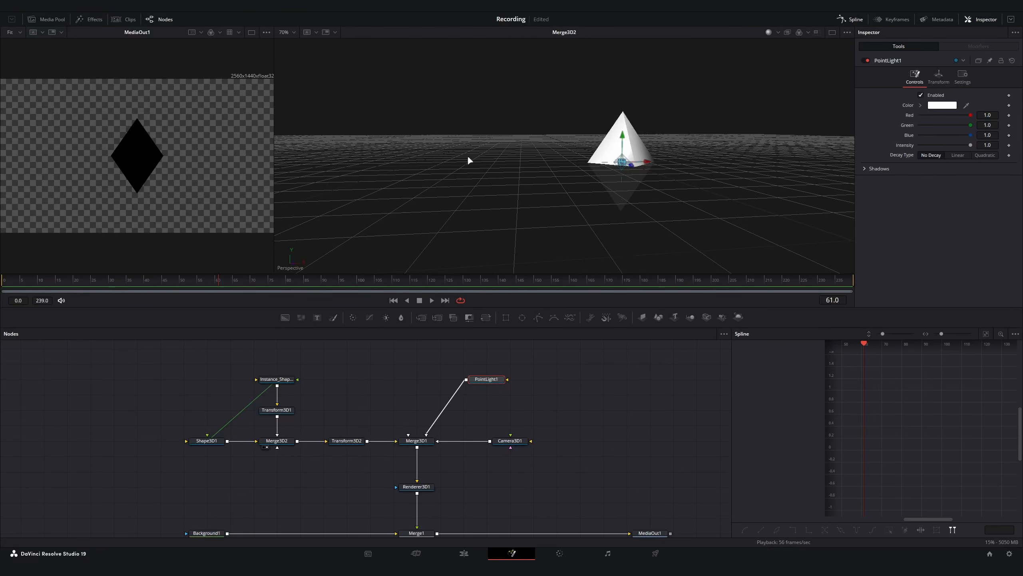
pyautogui.moveTo(630, 168); pyautogui.dragTo(744, 213)
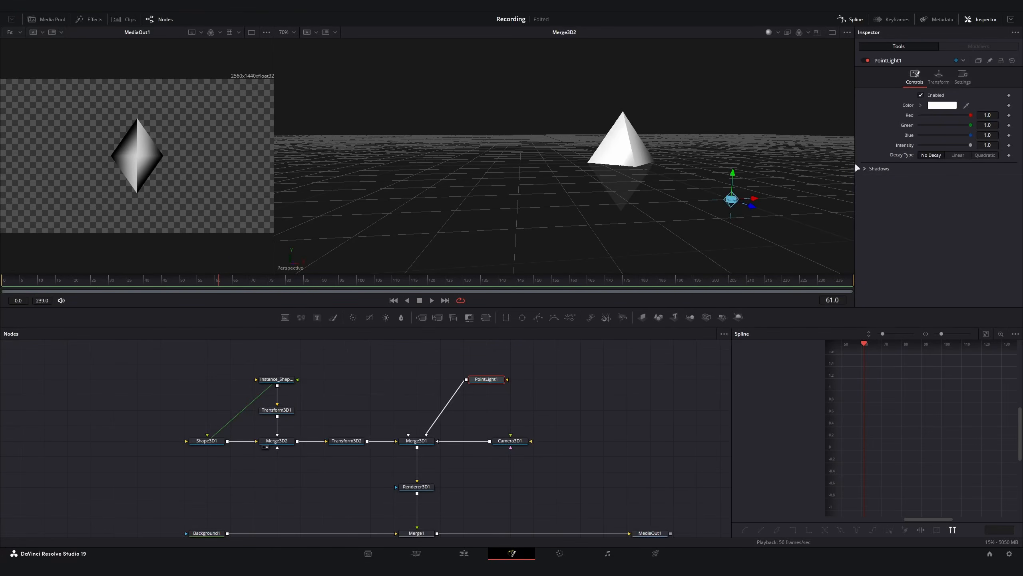
# Compare PointLight1's decay types and set it to Quadratic.
pyautogui.click(963, 155)
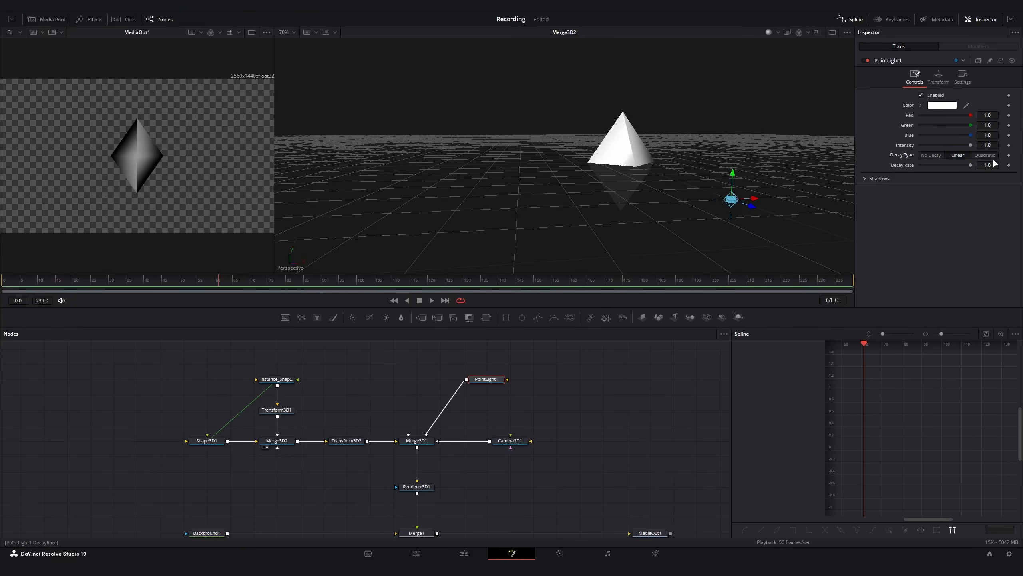
pyautogui.click(985, 156)
pyautogui.click(958, 155)
pyautogui.click(977, 155)
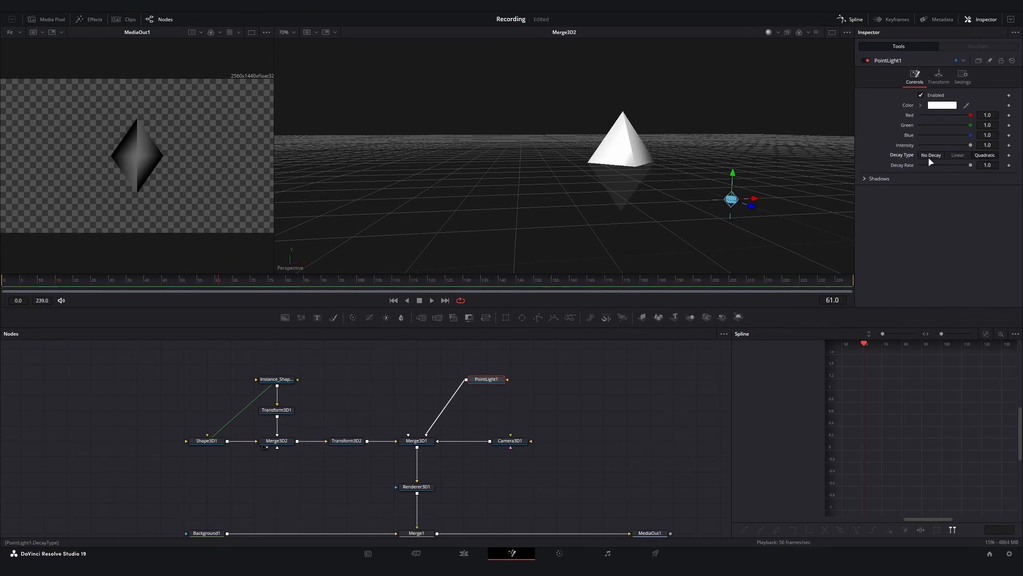
pyautogui.click(929, 157)
pyautogui.click(952, 154)
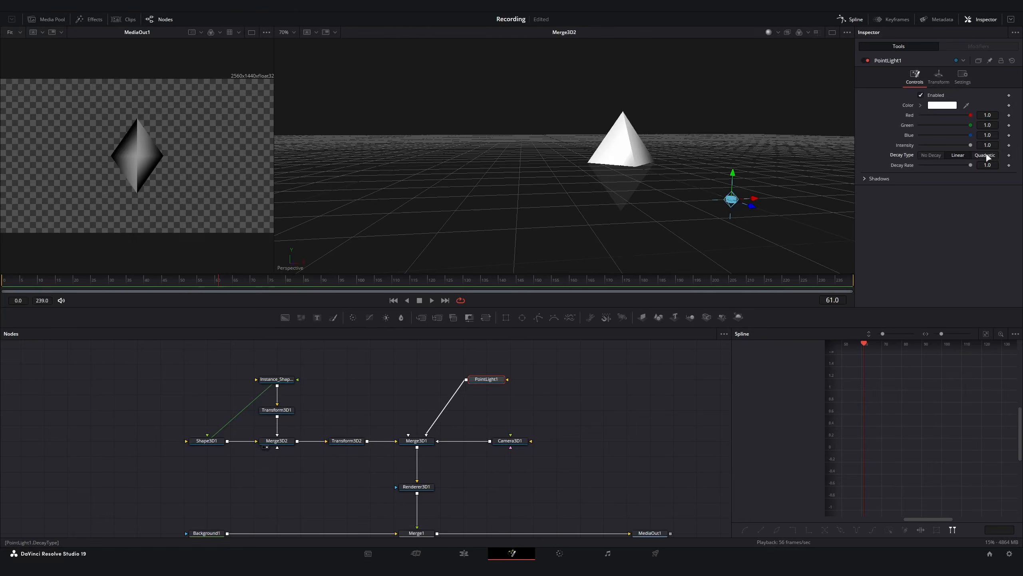
pyautogui.click(986, 156)
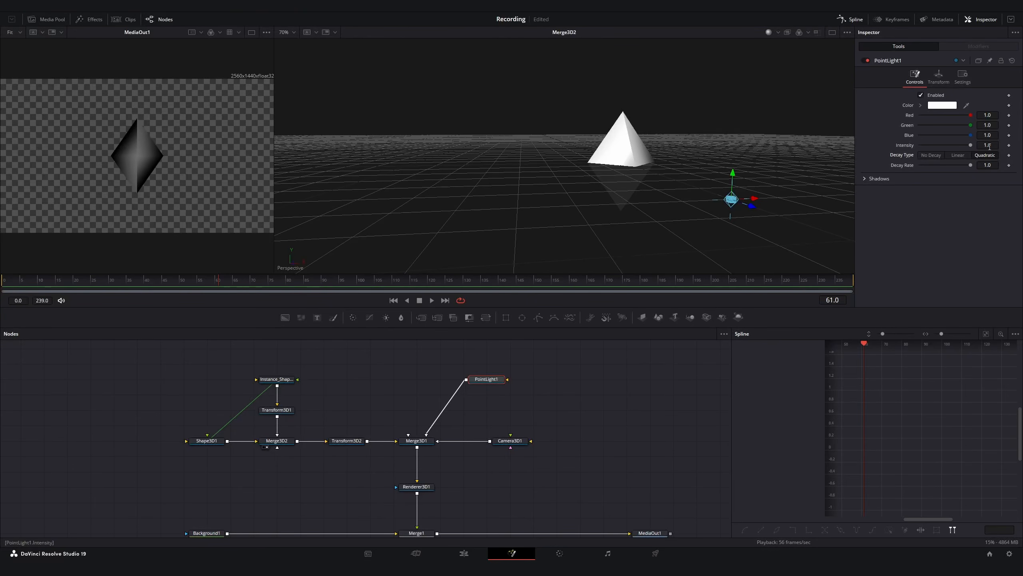
# Try an intensity of 5 for PointLight1, settling on 4.
pyautogui.doubleClick(990, 145)
pyautogui.write('5')
pyautogui.press('Tab')
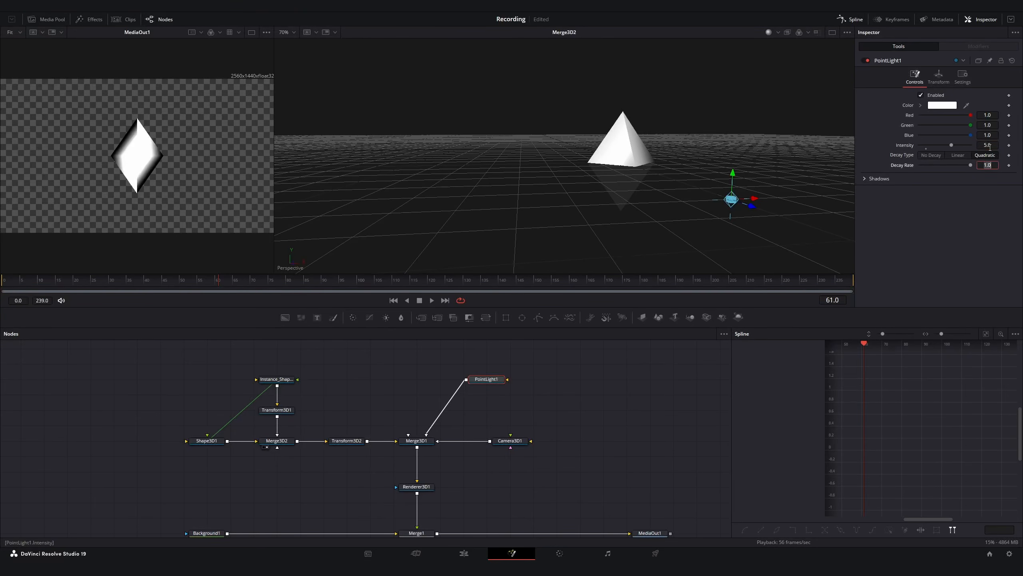
pyautogui.doubleClick(990, 147)
pyautogui.write('4')
pyautogui.press('Tab')
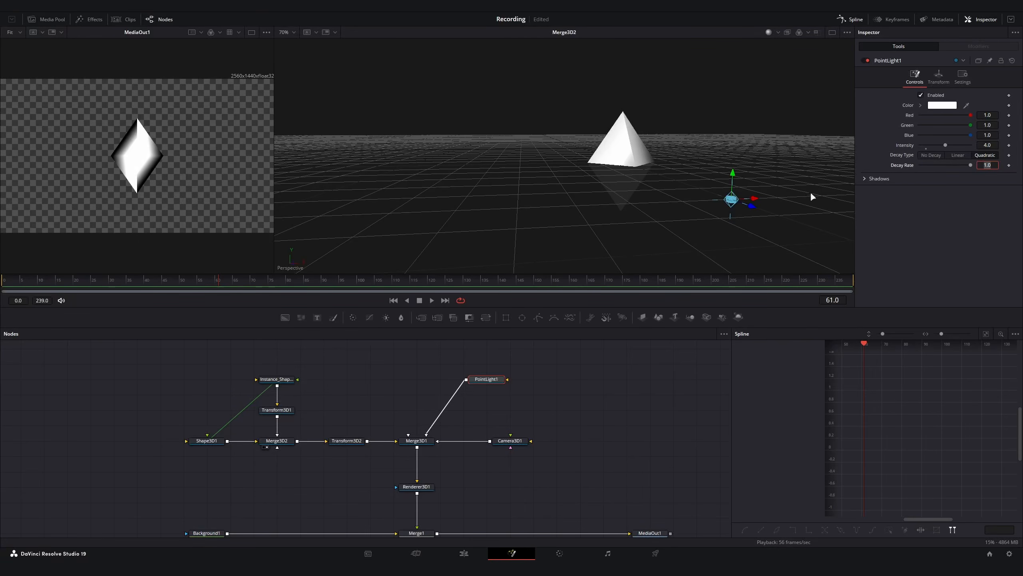
# Move the point light farther in front of the diamond and raise it so the upper half is lit more strongly.
pyautogui.moveTo(812, 198); pyautogui.dragTo(638, 302)
pyautogui.moveTo(640, 268); pyautogui.dragTo(644, 212)
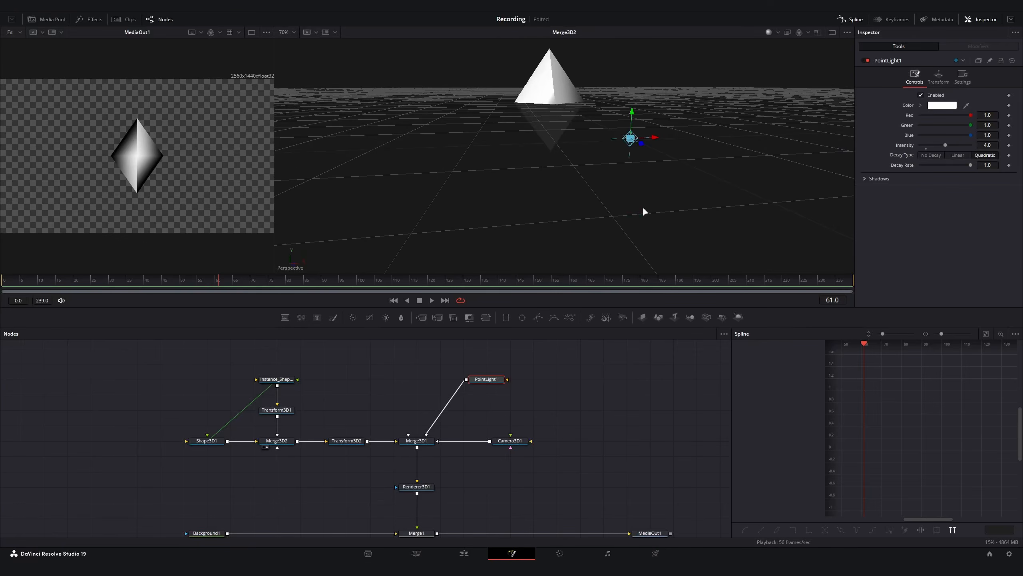
pyautogui.moveTo(645, 148); pyautogui.dragTo(649, 165)
pyautogui.moveTo(594, 139); pyautogui.dragTo(583, 151)
pyautogui.rightClick(268, 118)
pyautogui.click(151, 149)
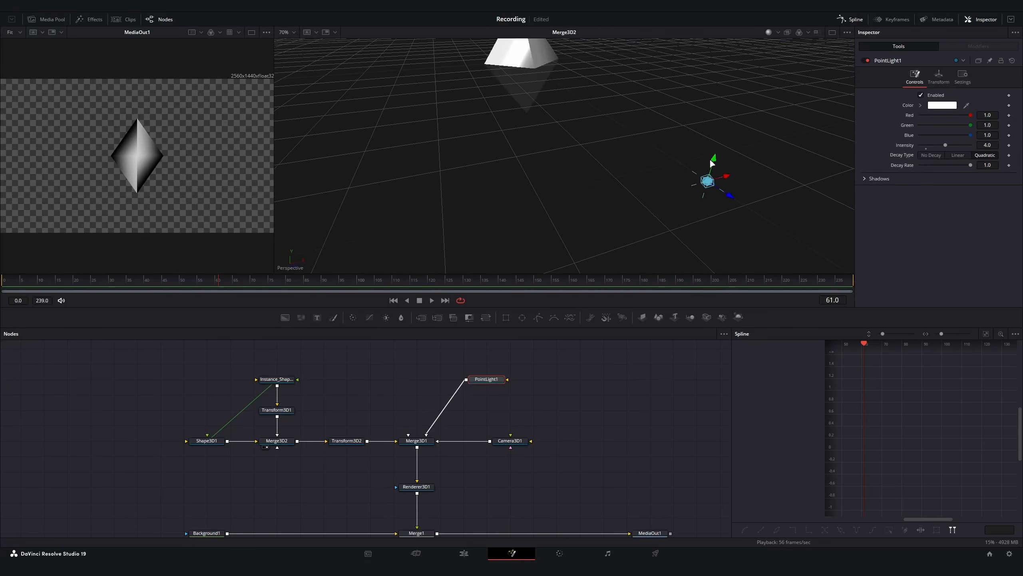
pyautogui.moveTo(717, 159); pyautogui.dragTo(731, 135)
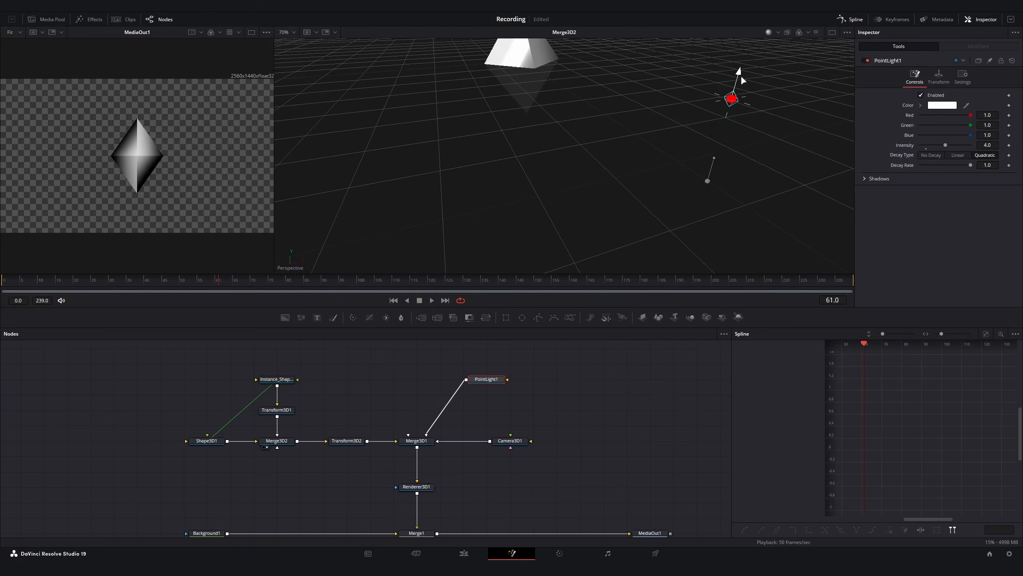
pyautogui.moveTo(742, 63); pyautogui.dragTo(739, 68)
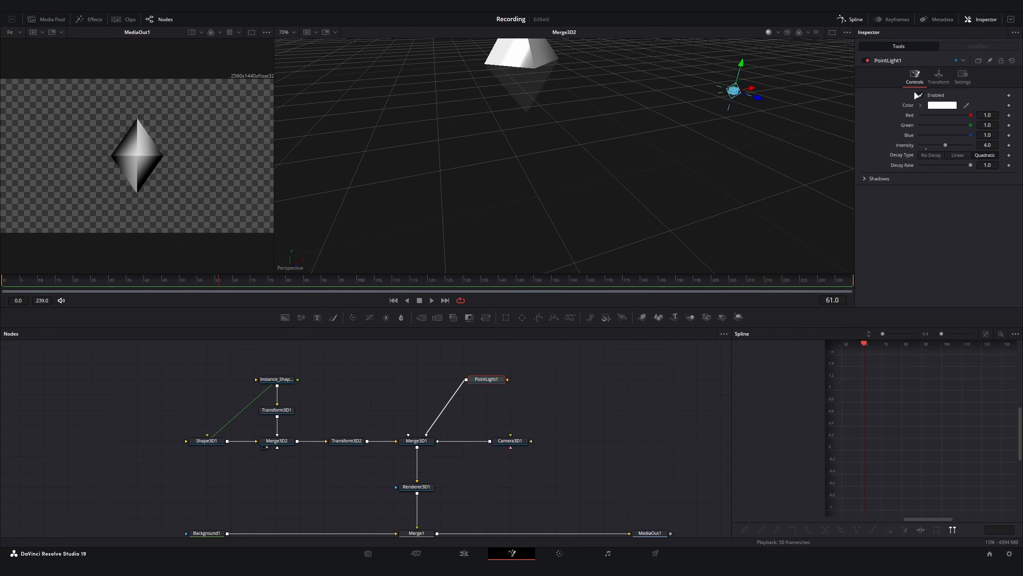
# Duplicate PointLight1 as a second point light, connect it to Merge3D1 and place its node directly above the merge.
pyautogui.click(943, 73)
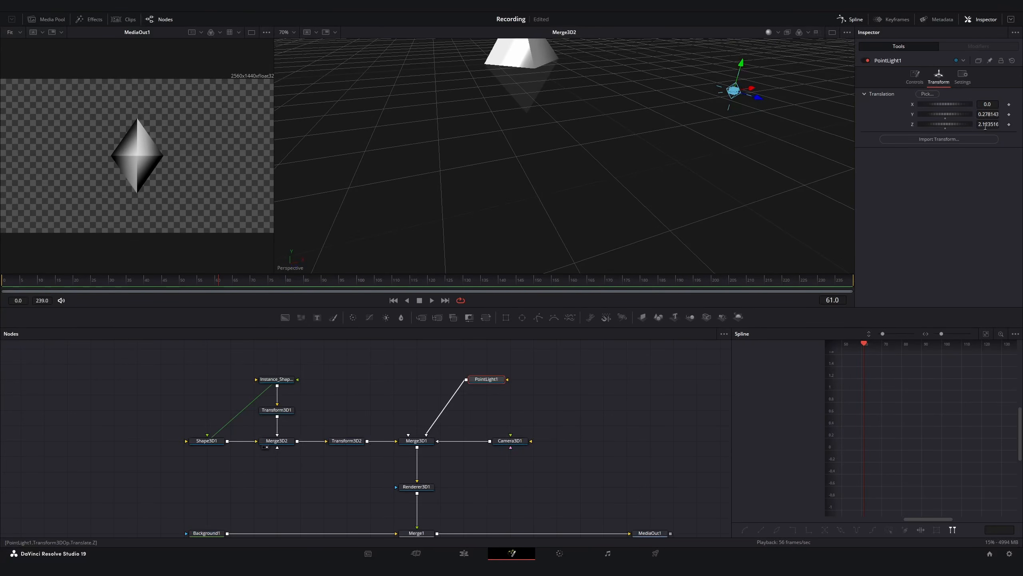
pyautogui.moveTo(750, 125); pyautogui.dragTo(644, 143)
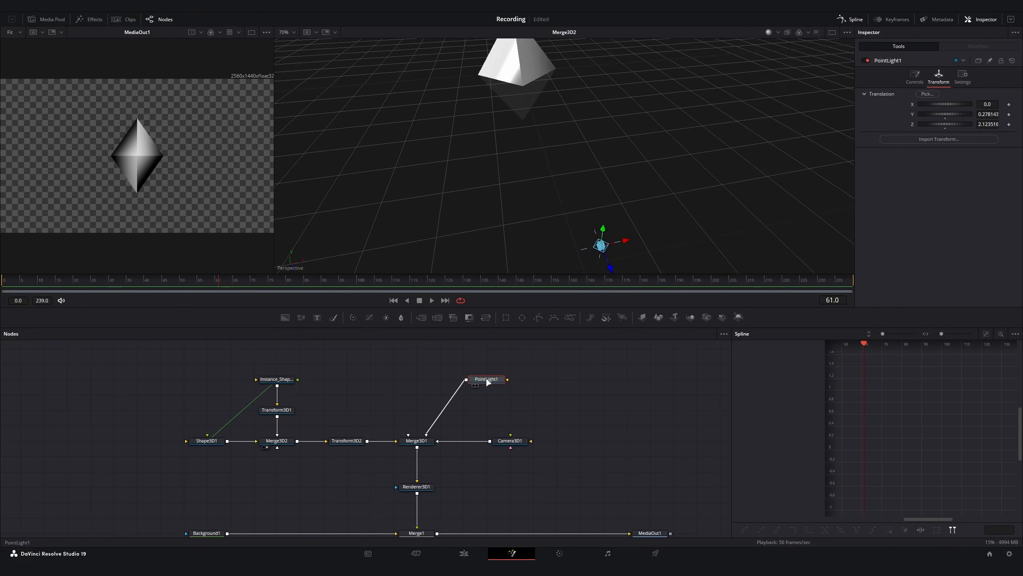
pyautogui.hotkey('ctrl', 'v')
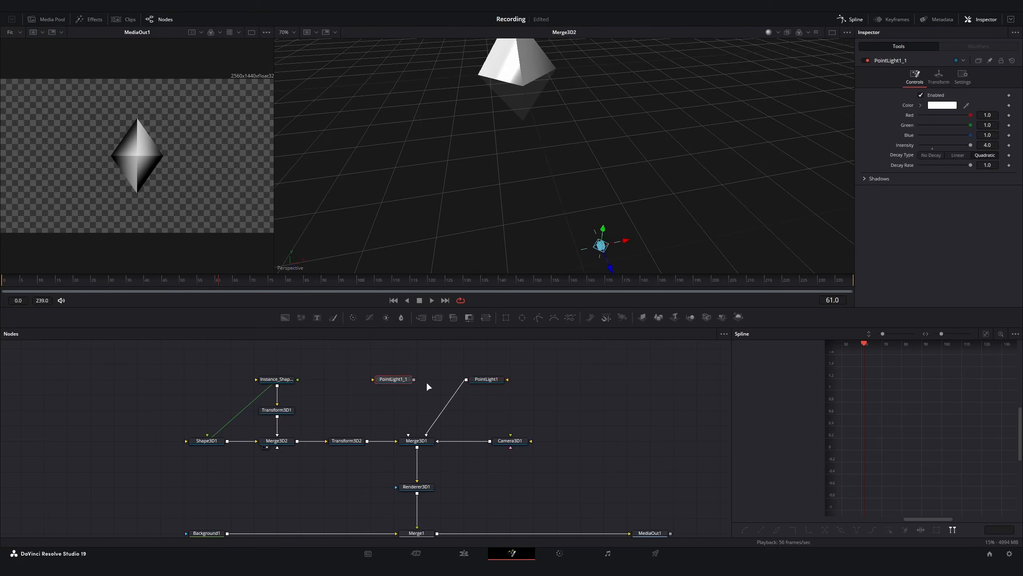
pyautogui.moveTo(414, 379); pyautogui.dragTo(449, 441)
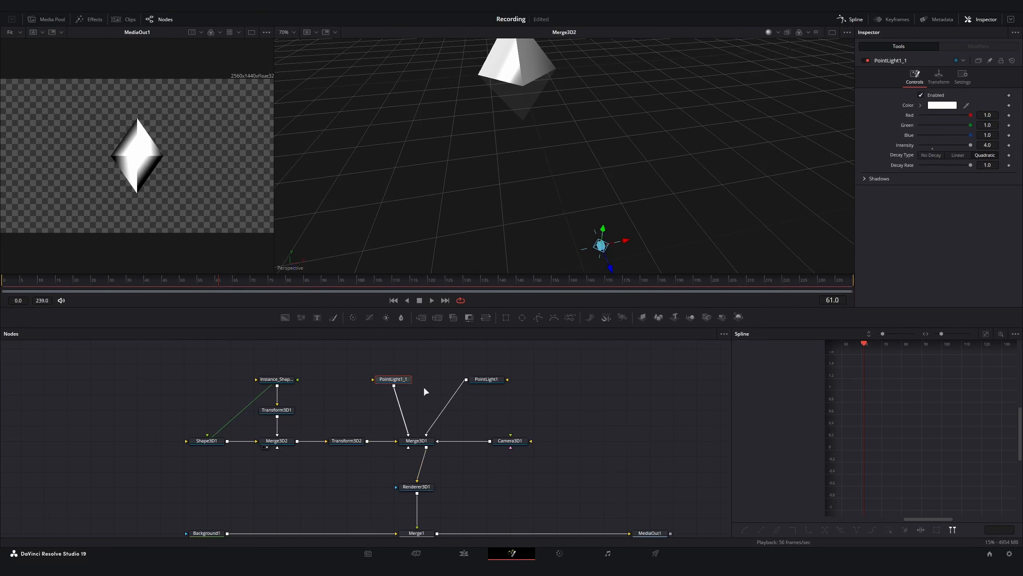
pyautogui.moveTo(392, 381); pyautogui.dragTo(414, 381)
# Move PointLight1_1 below and to the side of the diamond, to about X 1.84, Y -2.06, Z 1.45.
pyautogui.moveTo(608, 196); pyautogui.dragTo(646, 190)
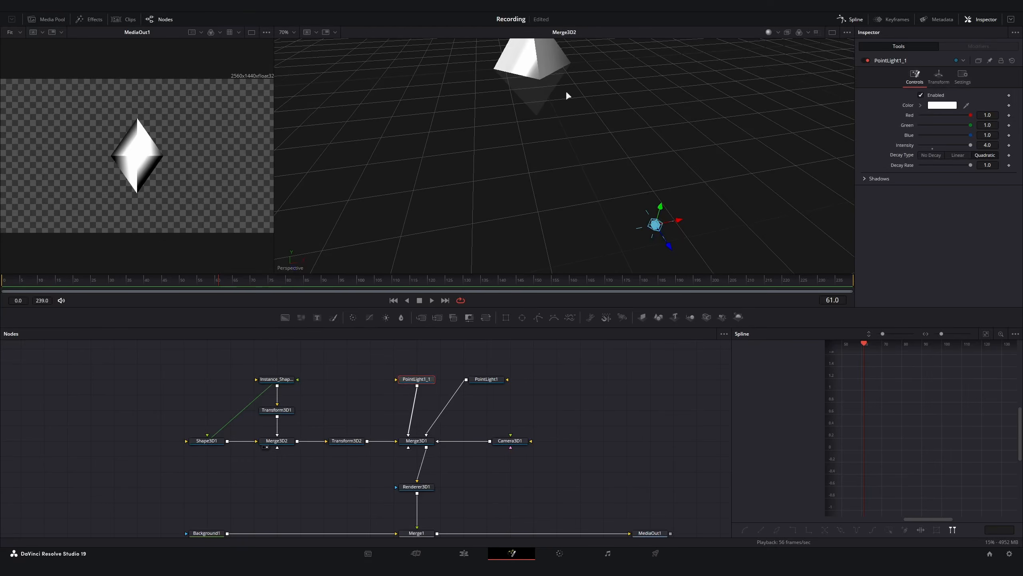
pyautogui.moveTo(563, 86); pyautogui.dragTo(610, 163)
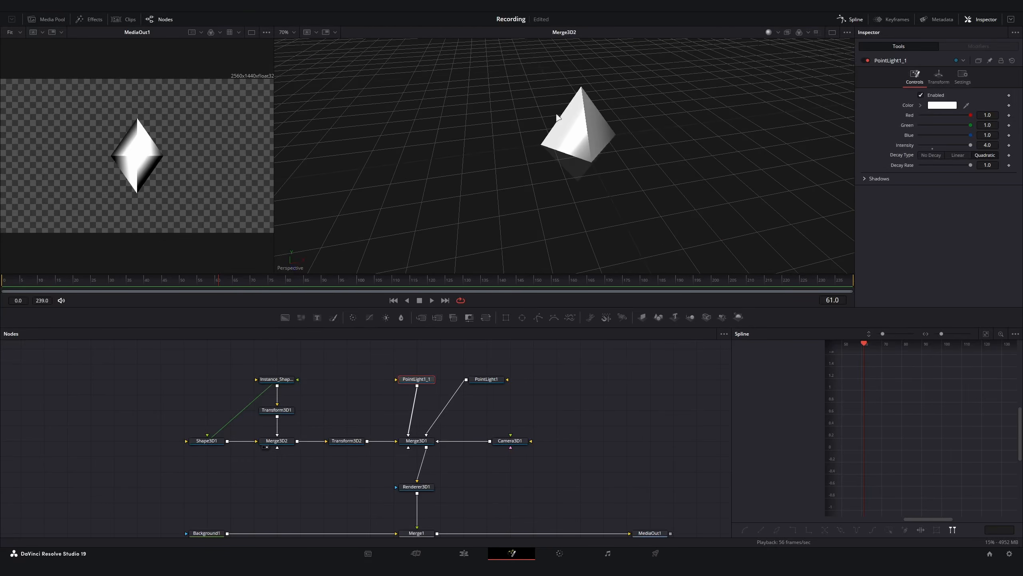
pyautogui.moveTo(658, 197); pyautogui.dragTo(646, 144)
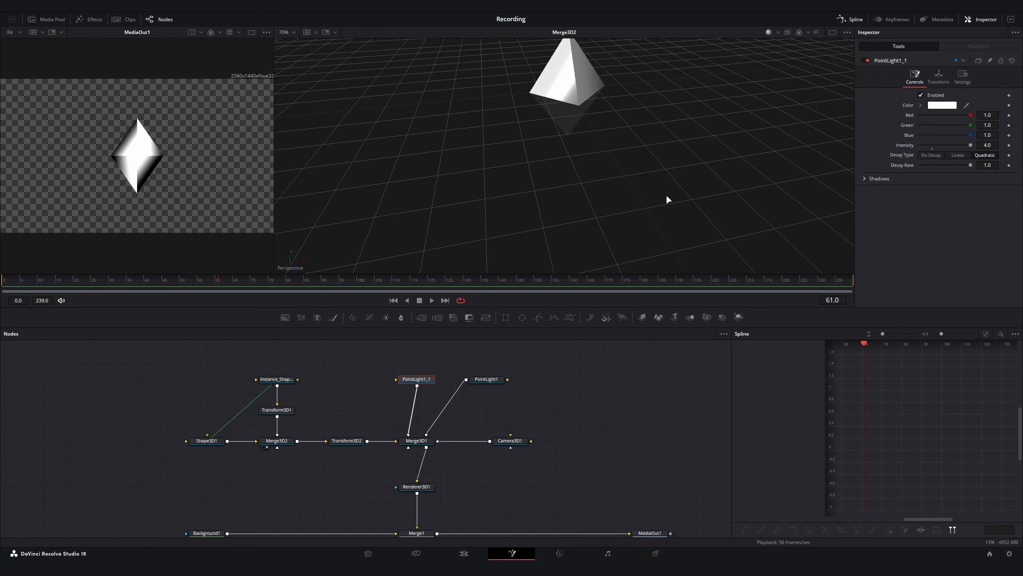
pyautogui.moveTo(730, 200); pyautogui.dragTo(727, 151)
pyautogui.scroll(-3, 720, 152)
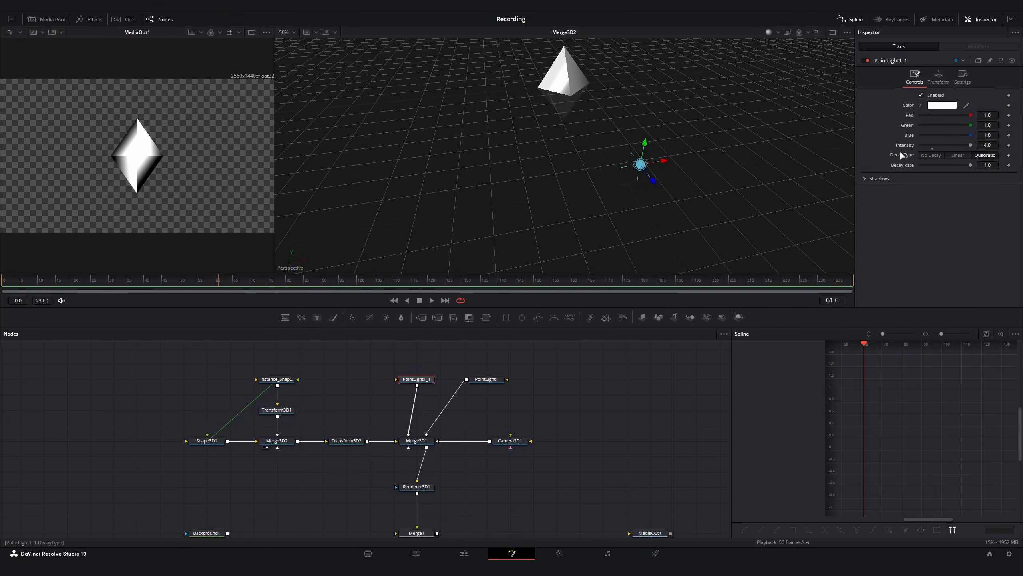
pyautogui.click(939, 77)
pyautogui.moveTo(664, 162); pyautogui.dragTo(685, 221)
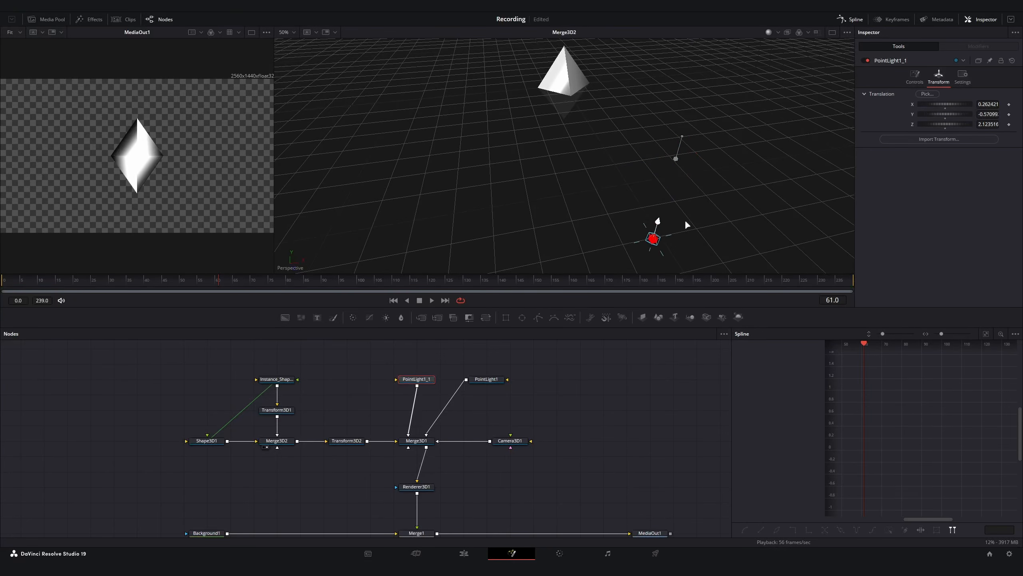
pyautogui.moveTo(668, 258); pyautogui.dragTo(645, 175)
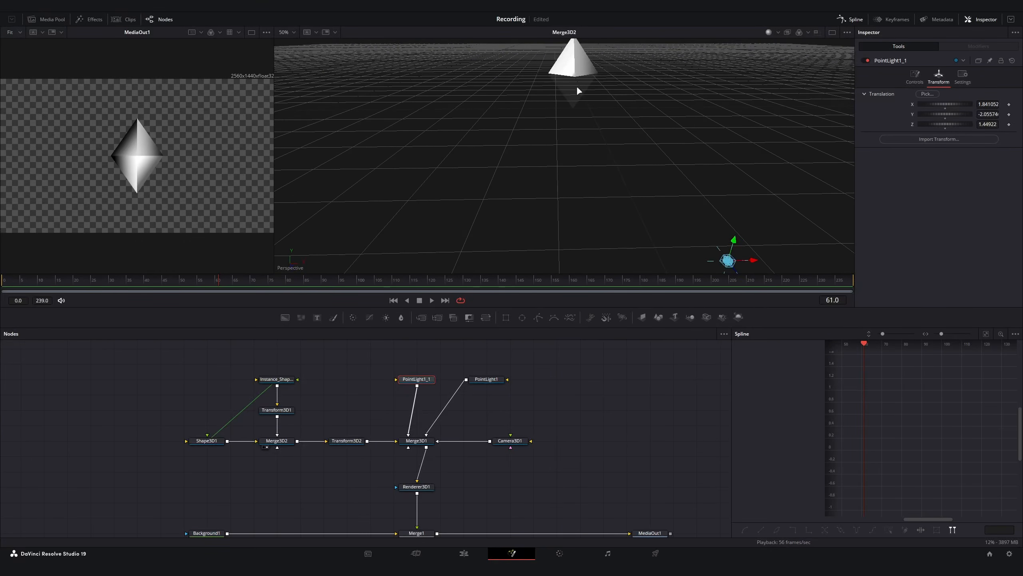
pyautogui.moveTo(576, 85); pyautogui.dragTo(602, 121)
pyautogui.scroll(-3, 603, 122)
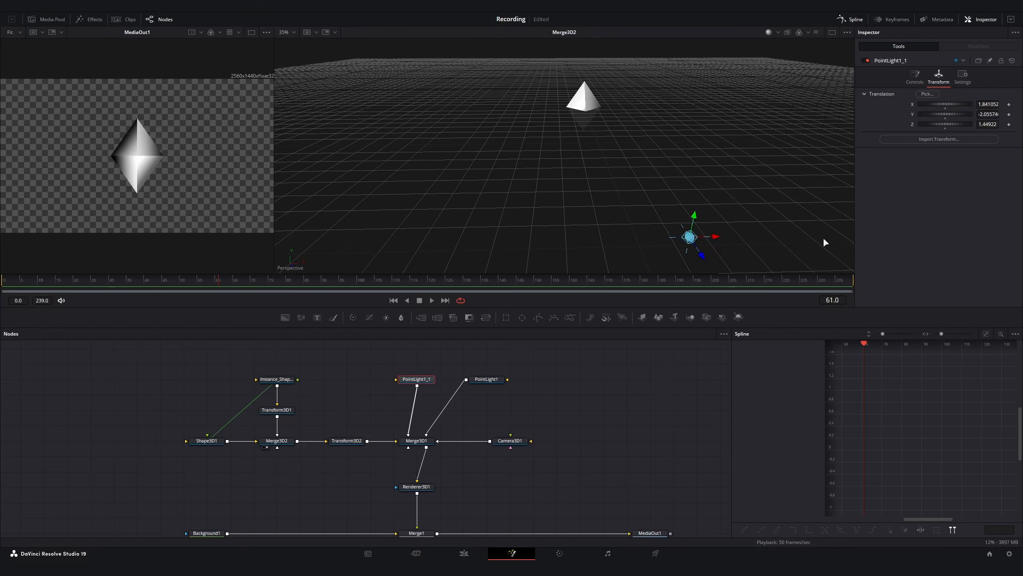
# Duplicate PointLight1_1 as a third light connected to Merge3D1, and line up the three light nodes in a row.
pyautogui.moveTo(486, 383); pyautogui.dragTo(556, 382)
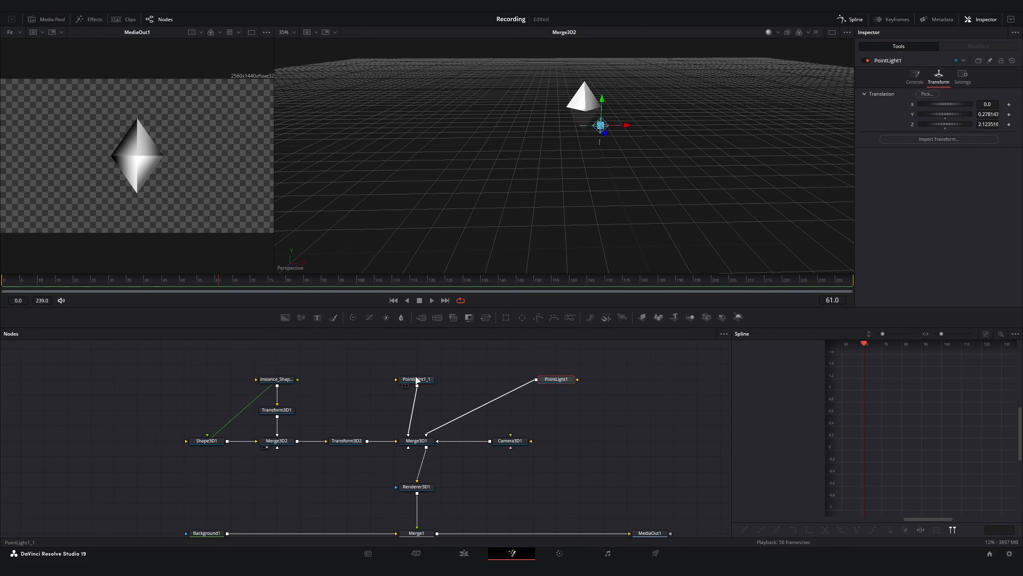
pyautogui.moveTo(419, 378); pyautogui.dragTo(419, 441)
pyautogui.click(399, 387)
pyautogui.hotkey('ctrl', 'v')
pyautogui.moveTo(463, 378); pyautogui.dragTo(440, 379)
pyautogui.moveTo(557, 379); pyautogui.dragTo(486, 381)
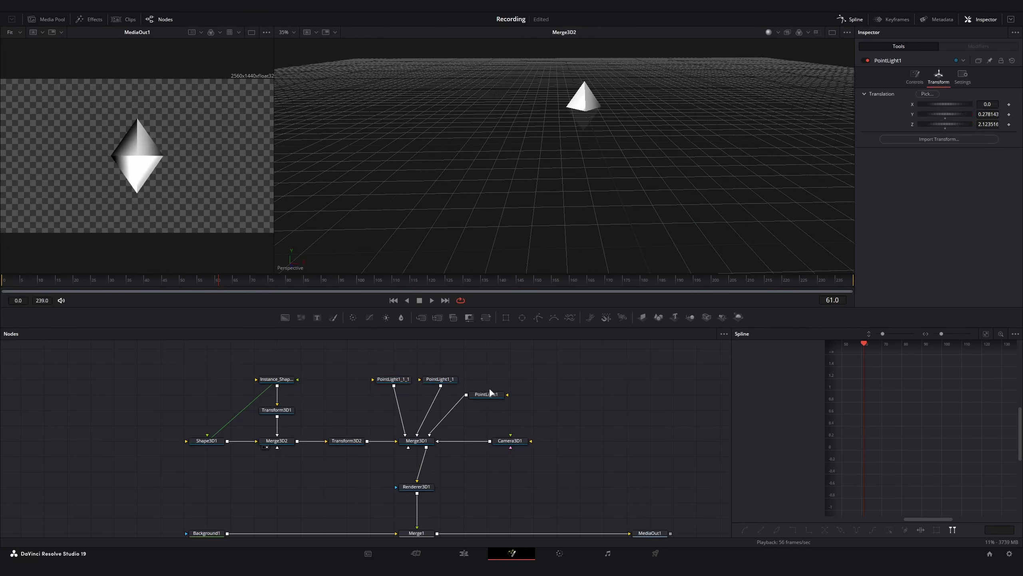
# Move PointLight1_1_1 to the upper left of the diamond, opposite the low second light.
pyautogui.click(390, 379)
pyautogui.moveTo(710, 237); pyautogui.dragTo(397, 82)
pyautogui.moveTo(455, 183); pyautogui.dragTo(485, 190)
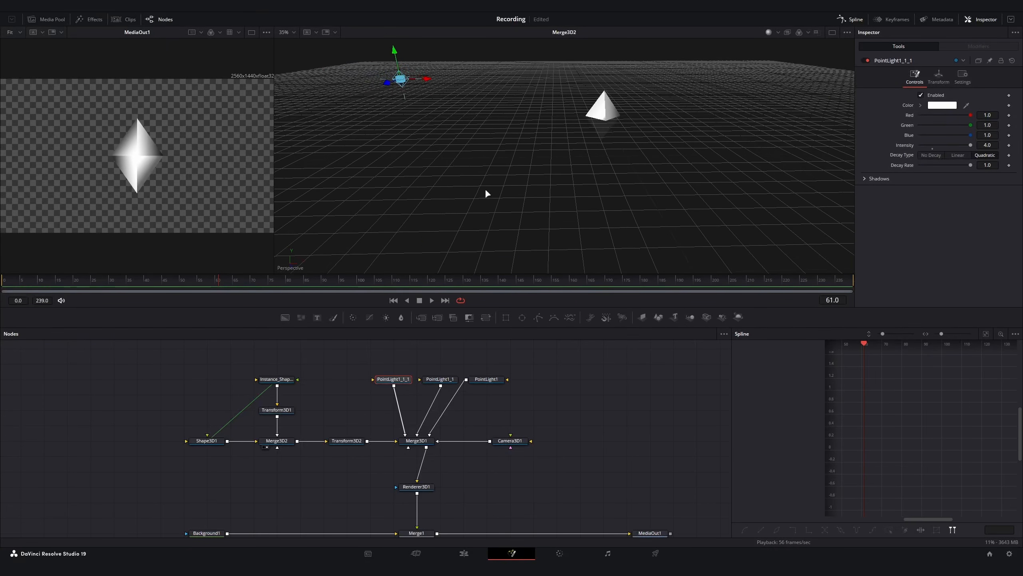
pyautogui.click(942, 76)
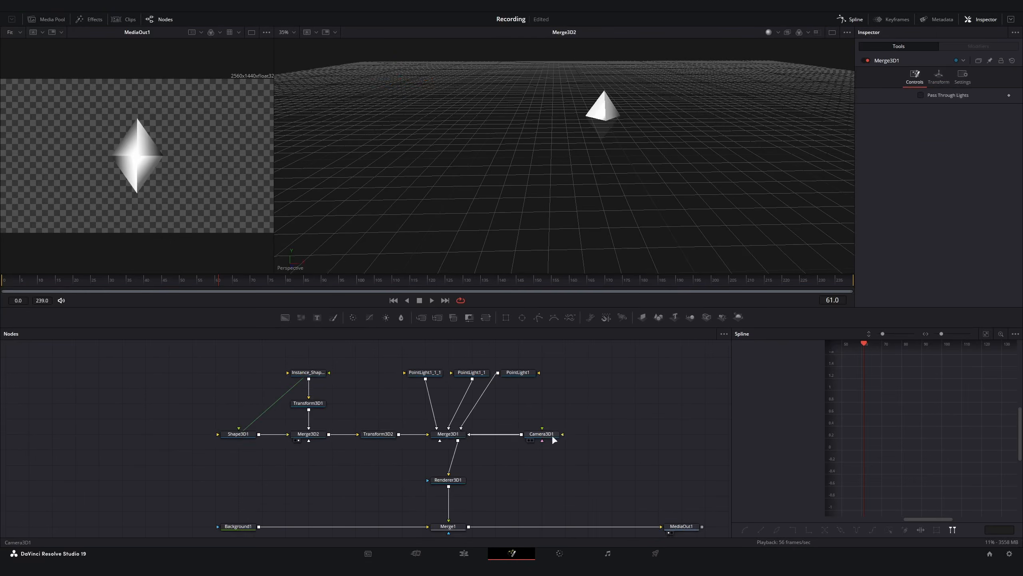
# Show Merge3D1 in the second viewer to inspect the diamond together with the camera and all lights.
pyautogui.click(551, 435)
pyautogui.click(449, 435)
pyautogui.press('2')
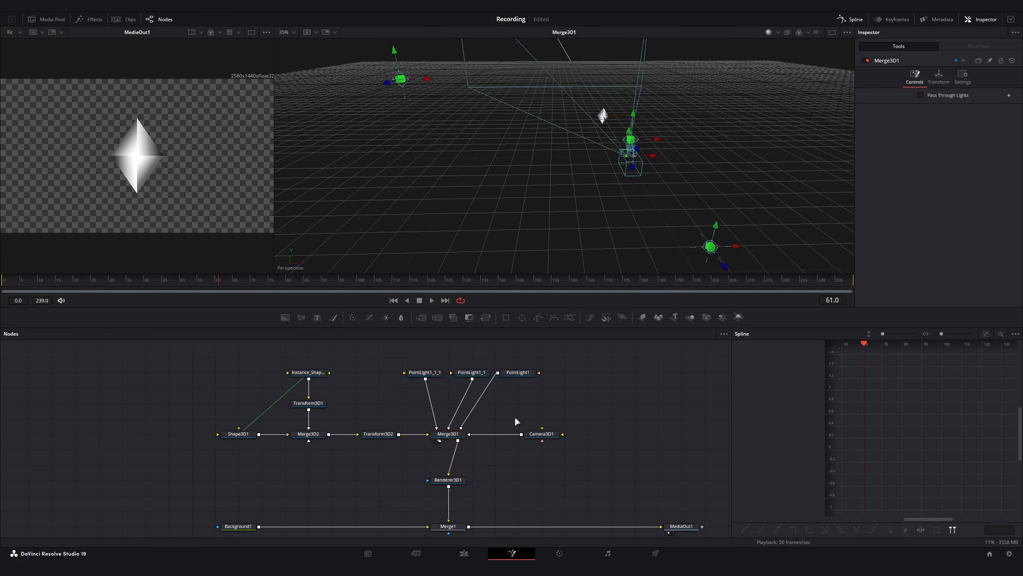
# Set the diffuse material color of Shape3D1 to yellow, #ffee00.
pyautogui.click(246, 435)
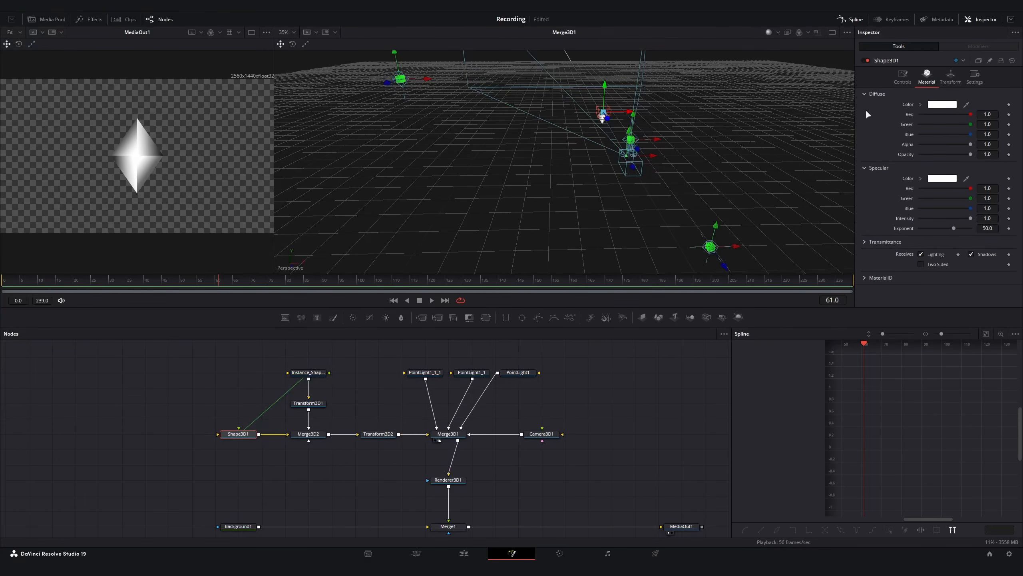
pyautogui.click(948, 105)
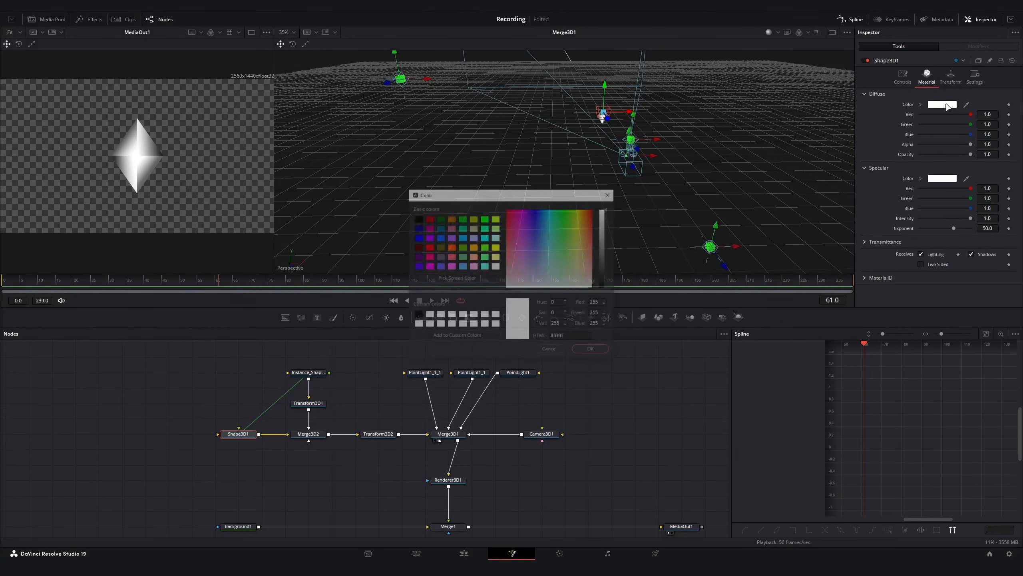
pyautogui.moveTo(532, 242); pyautogui.dragTo(580, 207)
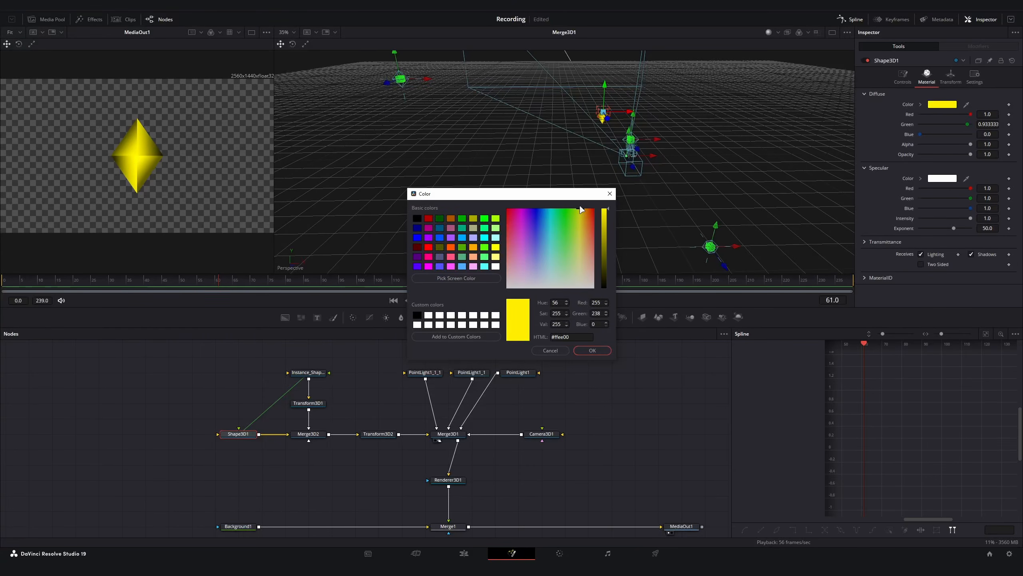
pyautogui.click(591, 350)
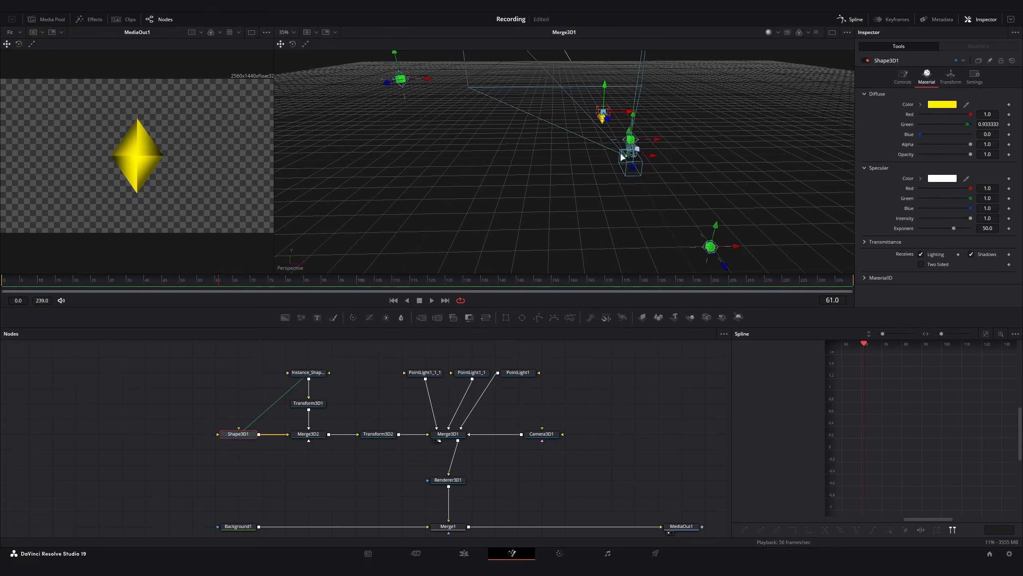
# Widen the node editor and move MediaOut1 farther from Merge1 to make room for more nodes.
pyautogui.scroll(-3, 531, 483)
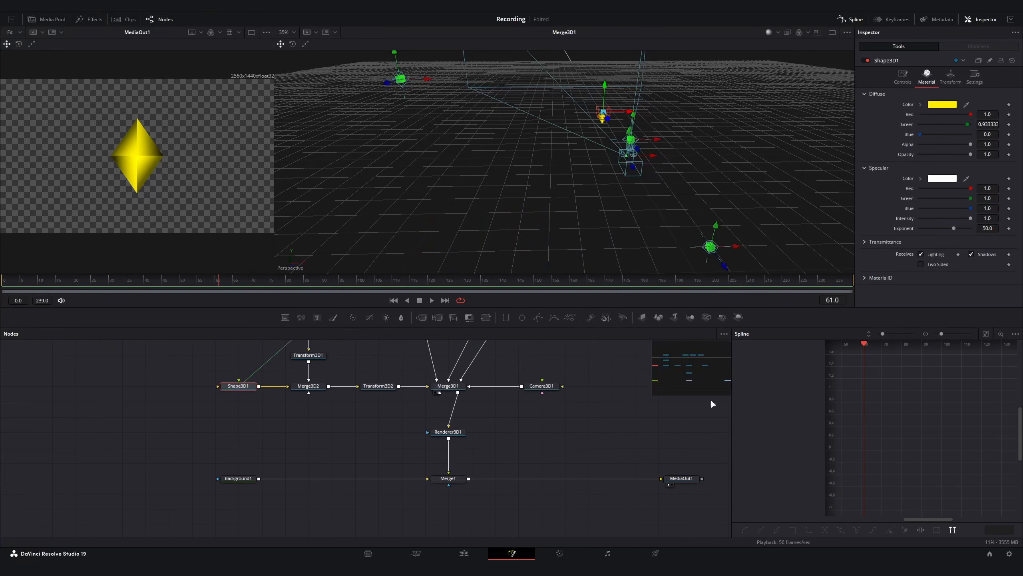
pyautogui.moveTo(730, 389); pyautogui.dragTo(861, 388)
pyautogui.hscroll(8, 587, 448)
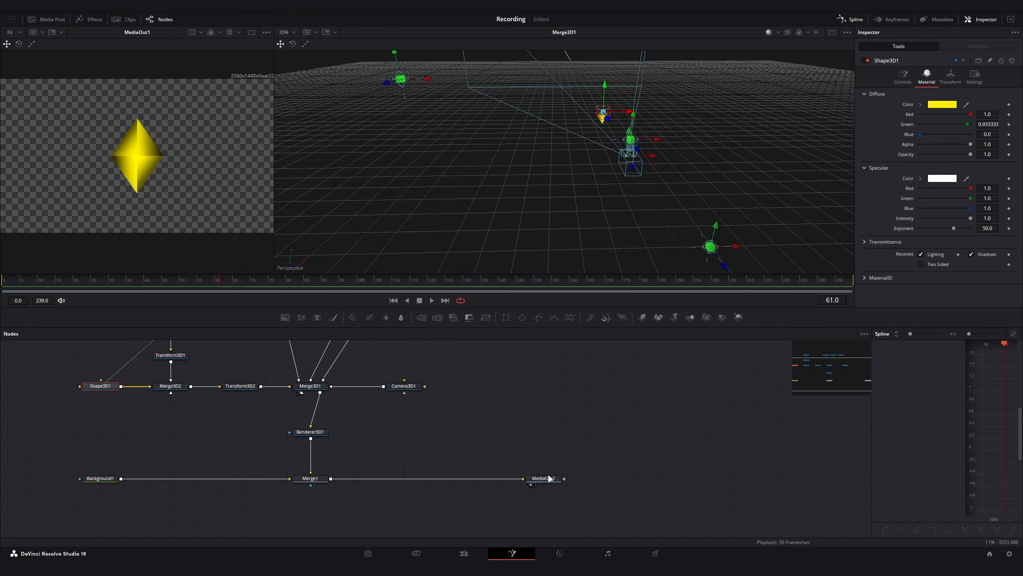
pyautogui.moveTo(544, 478); pyautogui.dragTo(681, 478)
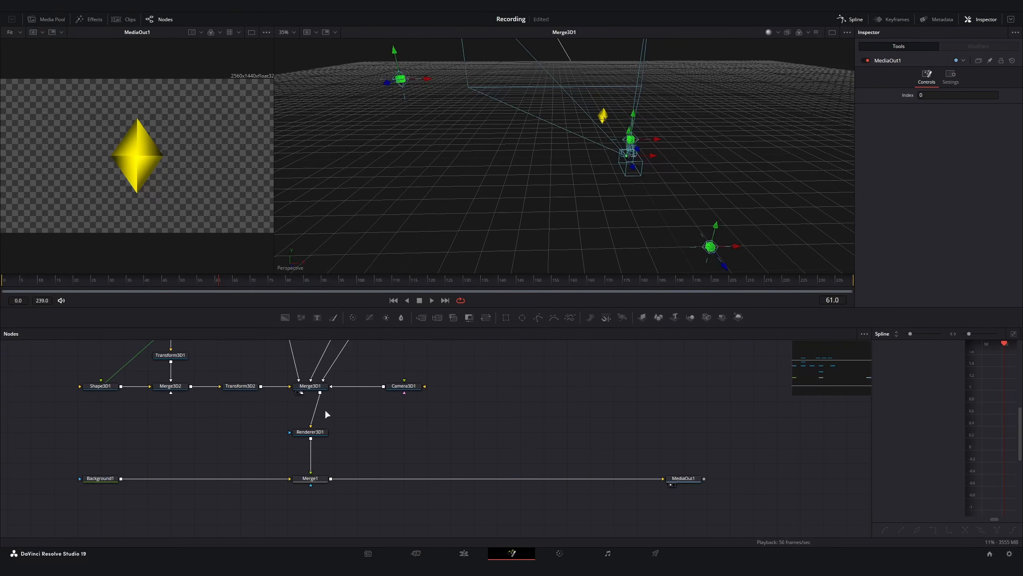
pyautogui.click(391, 479)
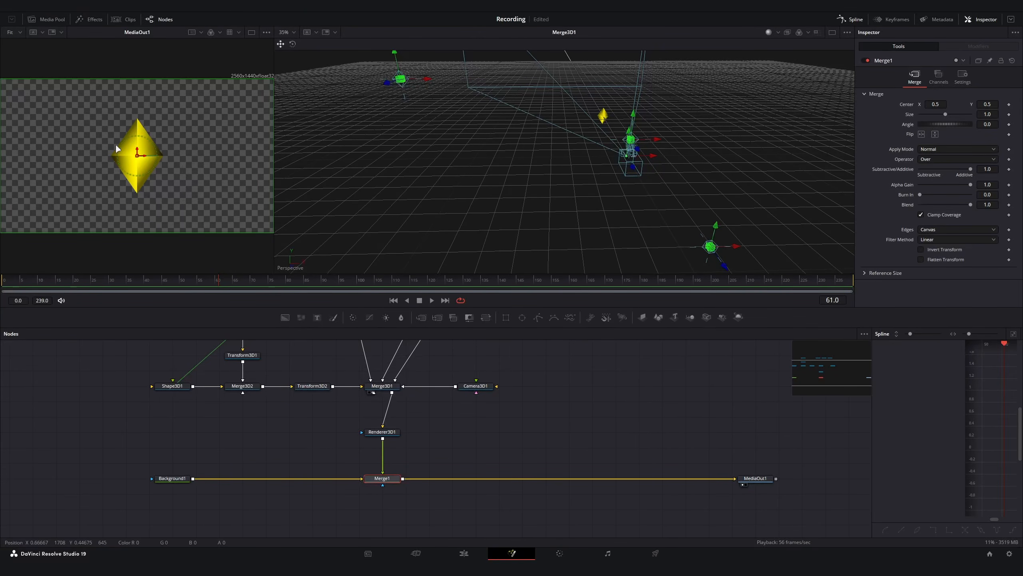
pyautogui.click(588, 427)
pyautogui.hotkey('shift', 'space')
pyautogui.write('point')
pyautogui.press('BackSpace')
pyautogui.press('BackSpace')
pyautogui.press('BackSpace')
pyautogui.press('BackSpace')
pyautogui.press('BackSpace')
pyautogui.write('wp')
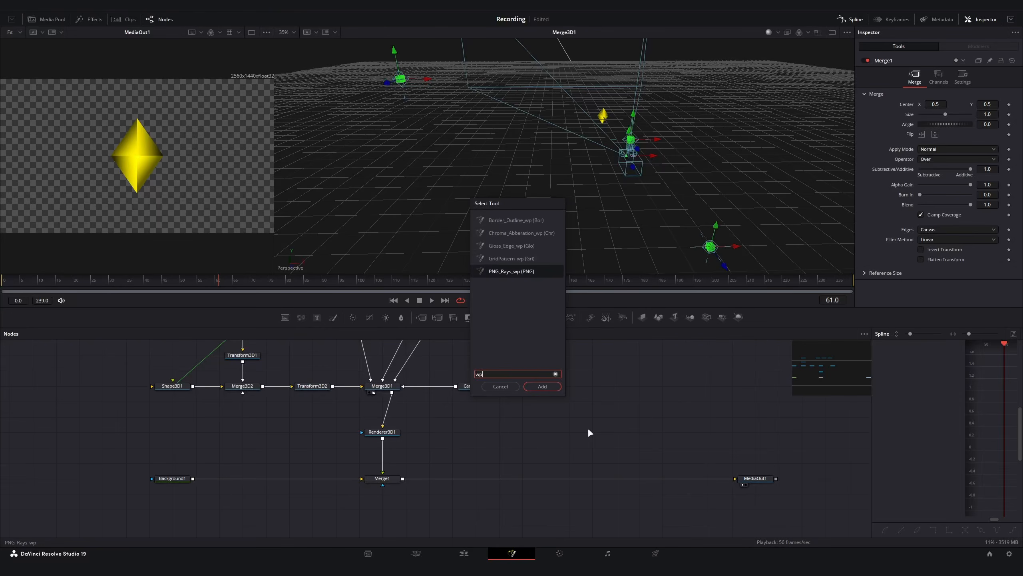
pyautogui.press('Up')
pyautogui.press('Up')
pyautogui.press('Down')
pyautogui.press('Up')
pyautogui.press('Up')
pyautogui.press('Up')
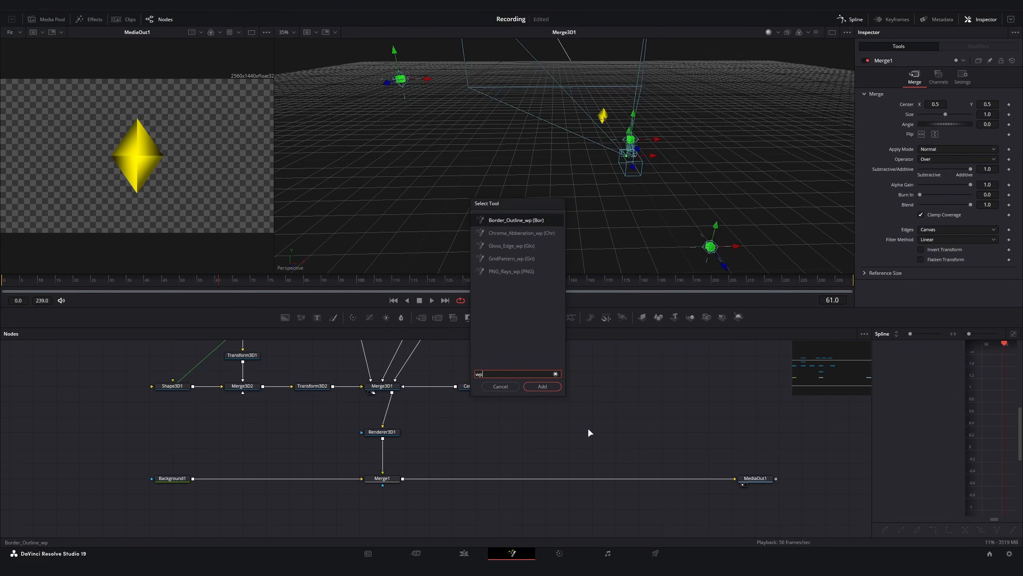
pyautogui.press('Return')
pyautogui.press('Delete')
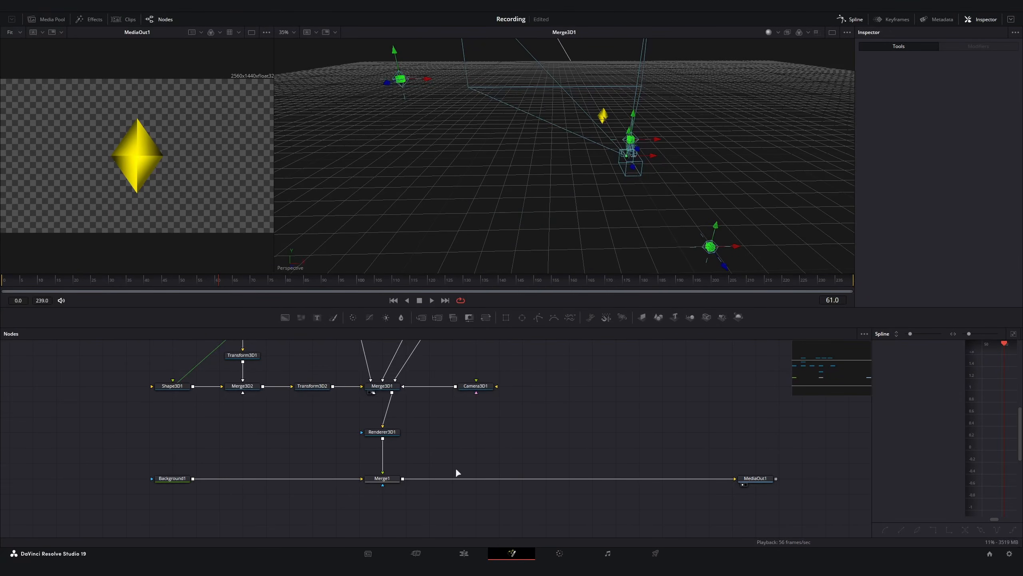
# Add an Erode / Dilate node and place it unconnected above the line between Merge1 and MediaOut1.
pyautogui.click(414, 478)
pyautogui.hotkey('shift', 'space')
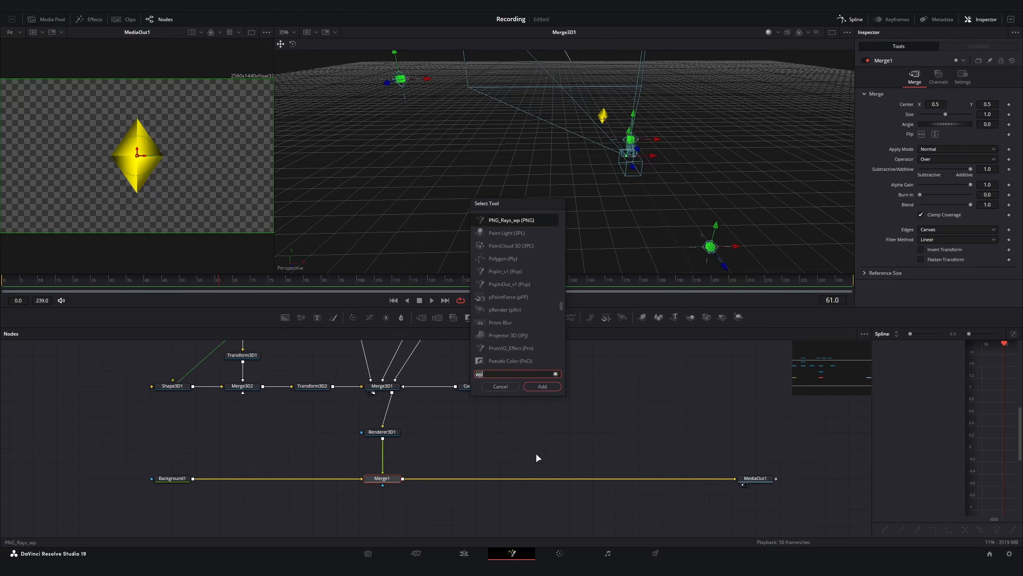
pyautogui.press('BackSpace')
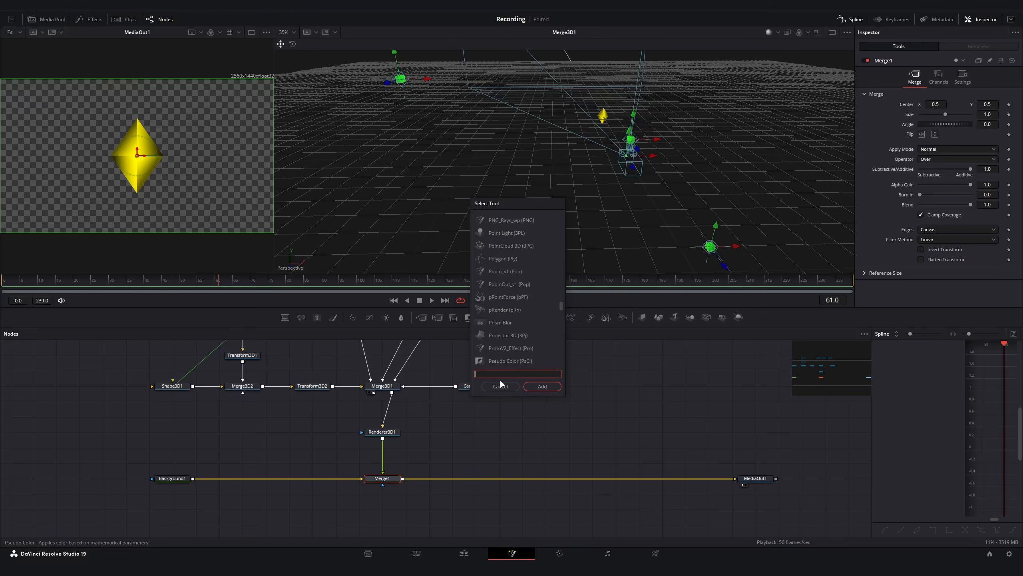
pyautogui.write('erod')
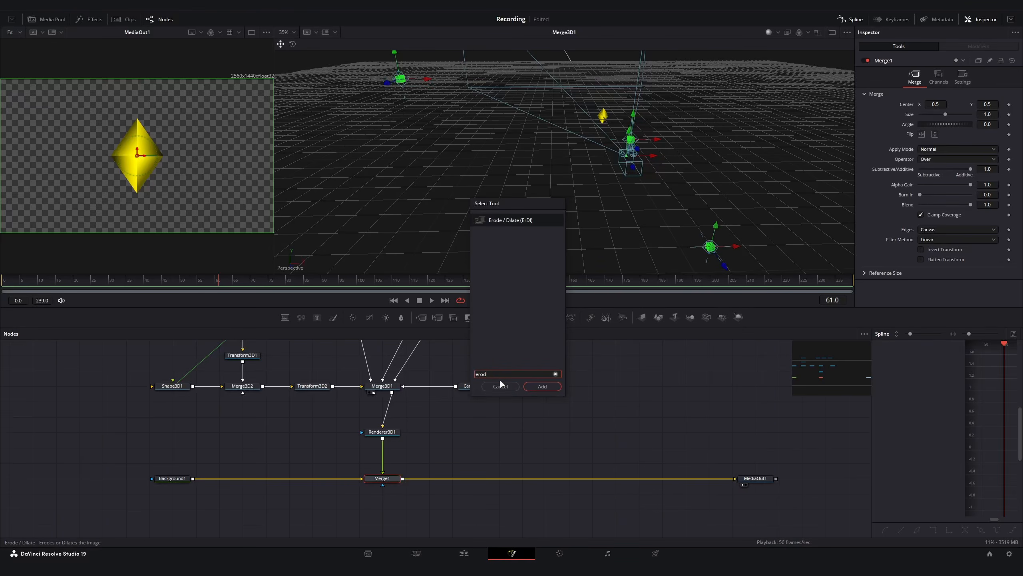
pyautogui.press('Return')
pyautogui.moveTo(423, 480); pyautogui.dragTo(466, 452)
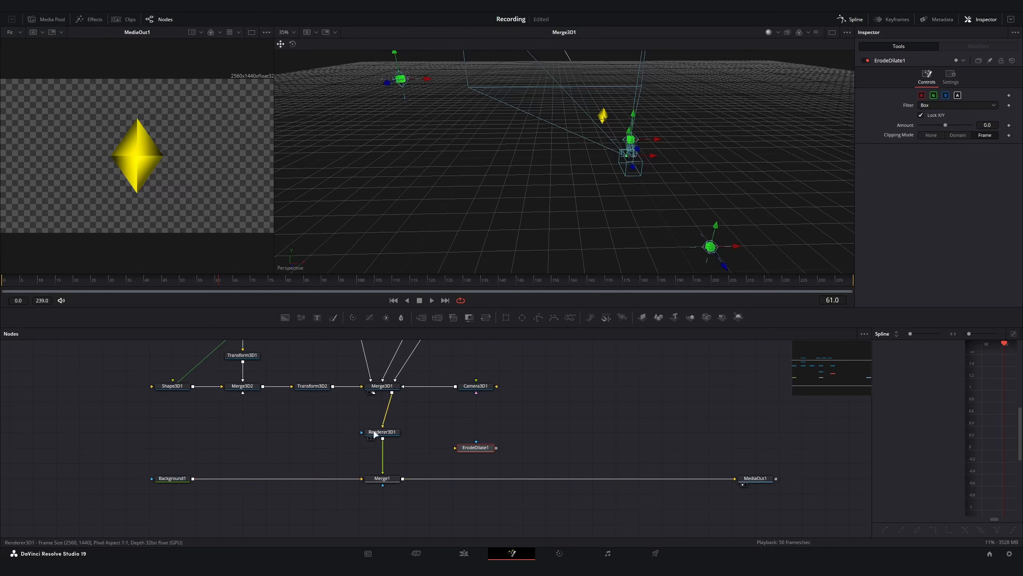
# Branch Merge1's output into ErodeDilate1, level the node with Renderer3D1 and show it in the second viewer.
pyautogui.click(395, 478)
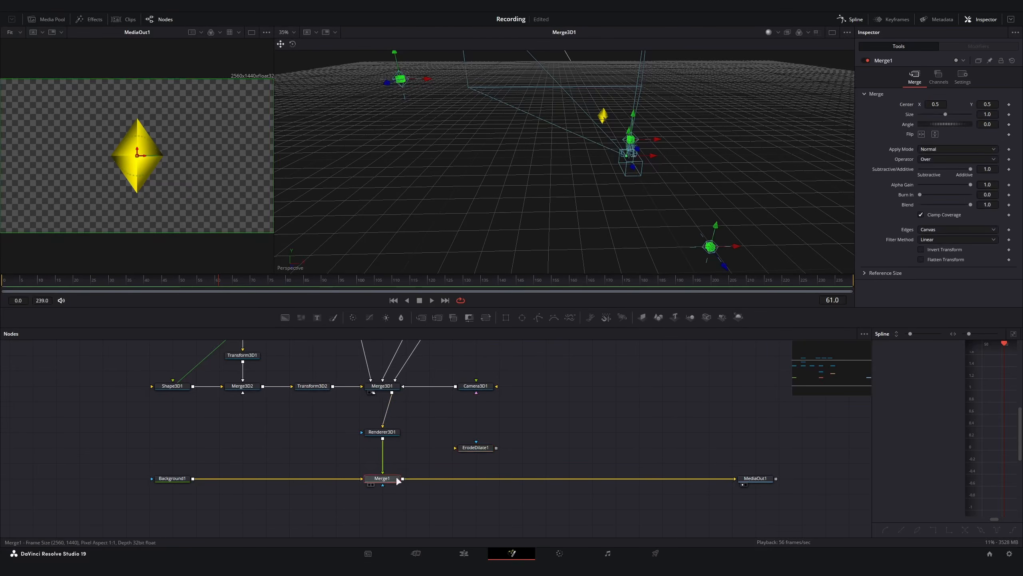
pyautogui.click(464, 448)
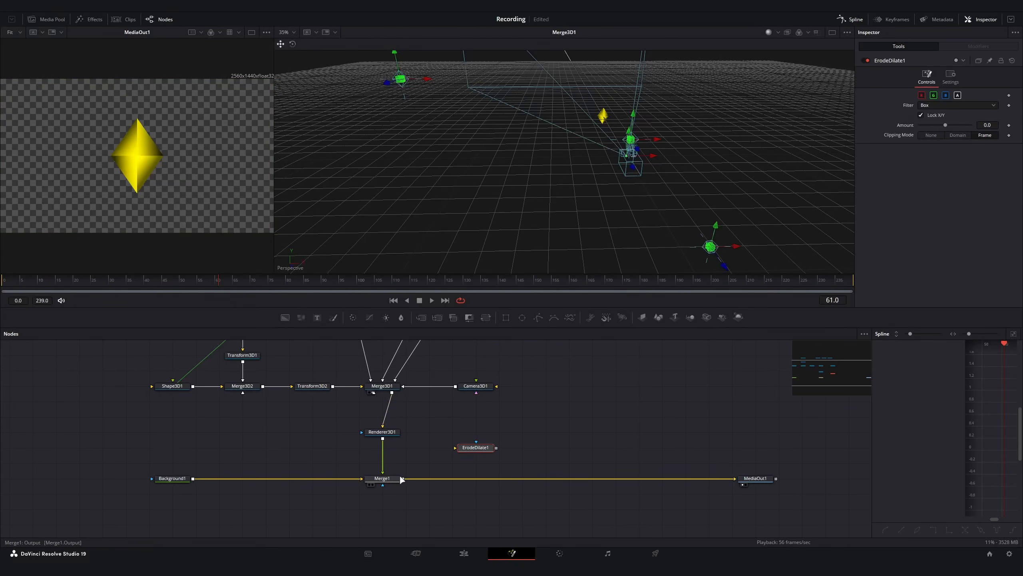
pyautogui.moveTo(402, 479); pyautogui.dragTo(464, 432)
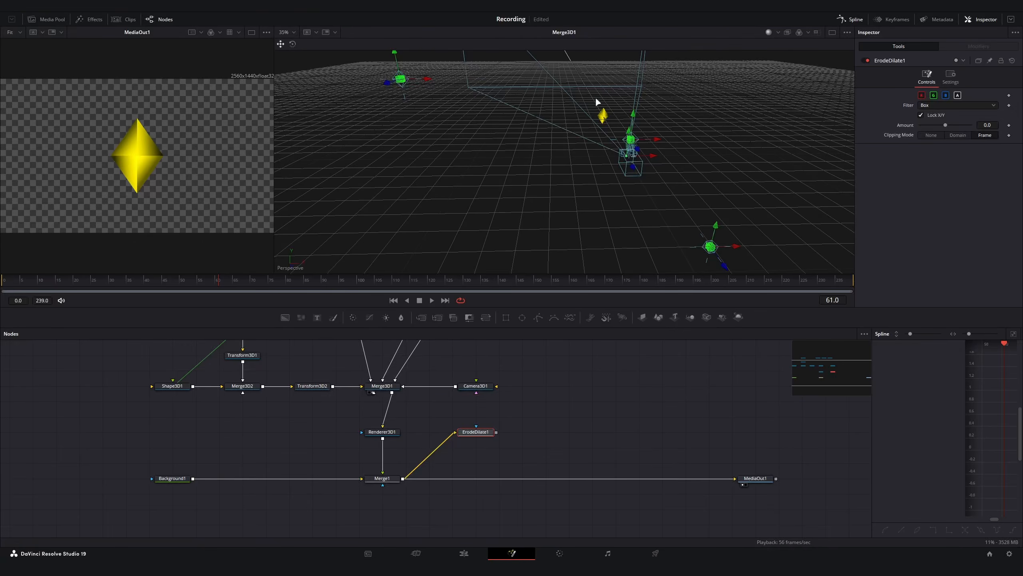
pyautogui.press('2')
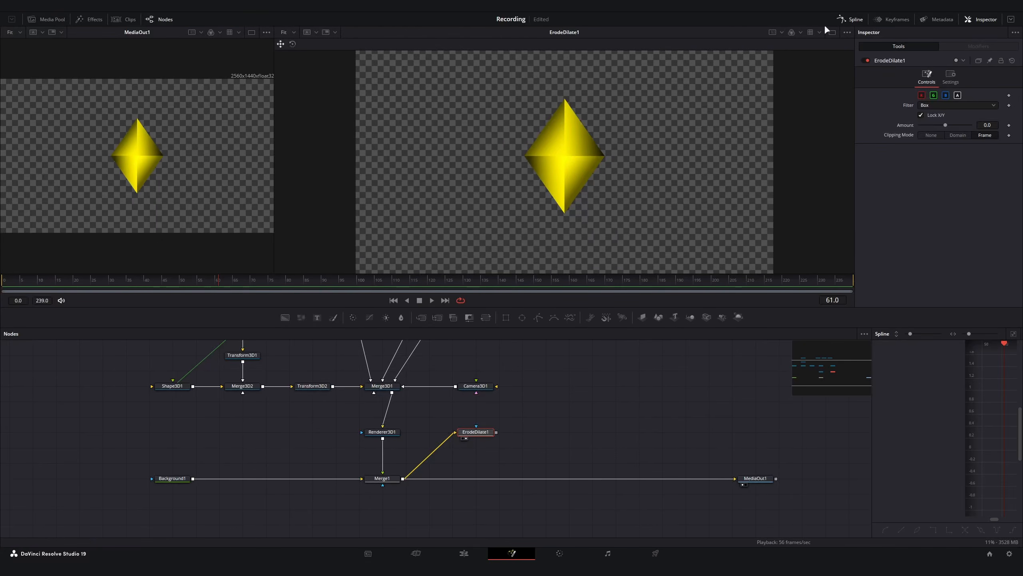
# Show only a single viewer and set ErodeDilate1's filter to Circle, reverting a trial change of its amount.
pyautogui.click(832, 32)
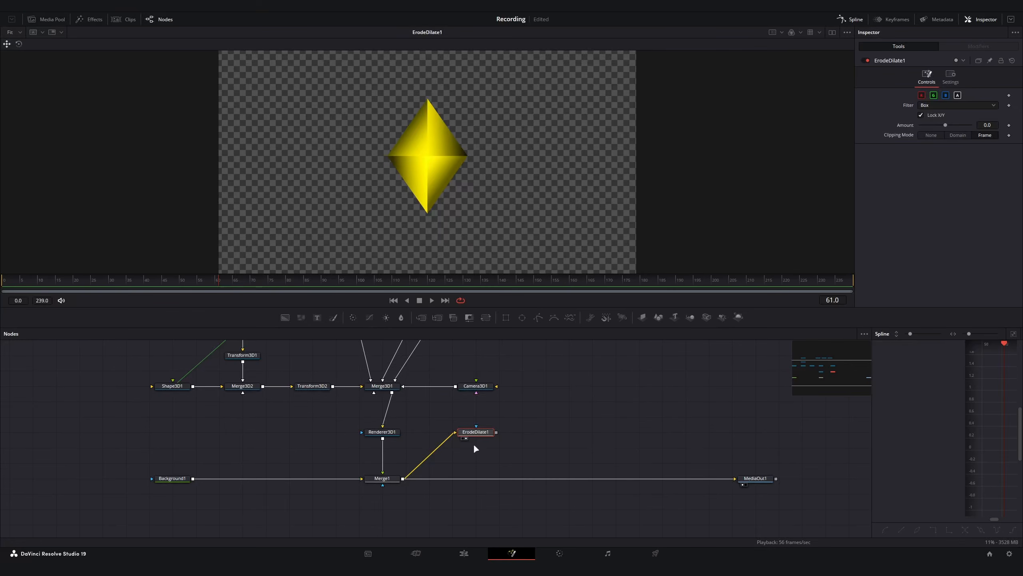
pyautogui.click(966, 105)
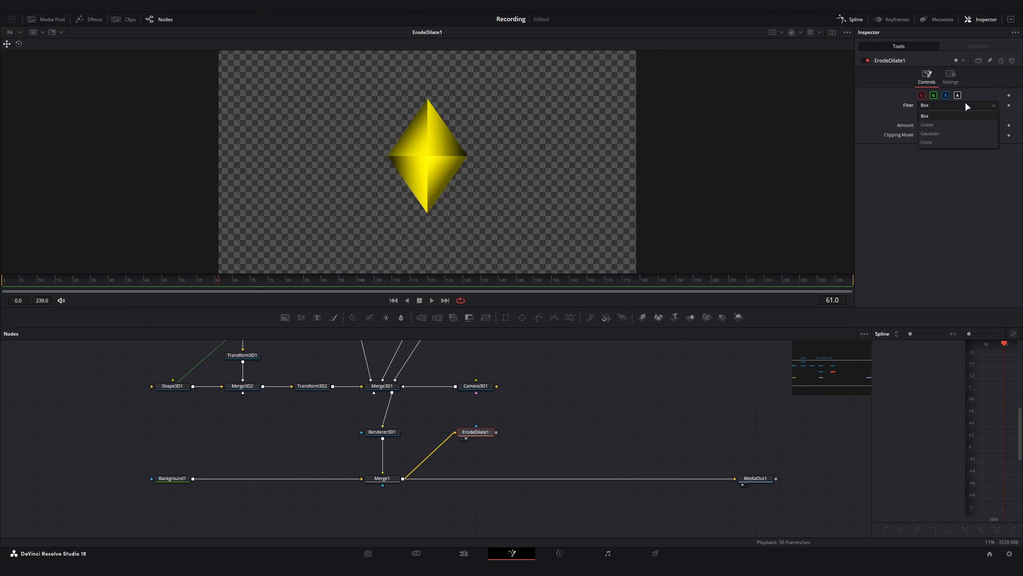
pyautogui.click(939, 142)
pyautogui.moveTo(945, 125)
pyautogui.mouseDown()
pyautogui.moveTo(981, 124)
pyautogui.moveTo(940, 134)
pyautogui.mouseUp()
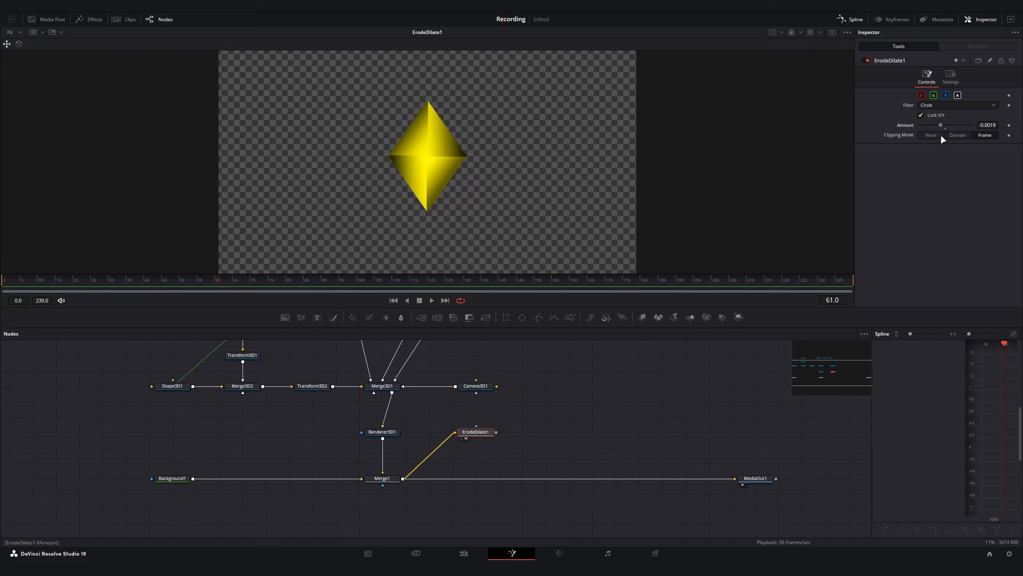
pyautogui.hotkey('ctrl', 'z')
# Move ErodeDilate1 closer to Renderer3D1 and add an unconnected Background node beside it.
pyautogui.click(462, 432)
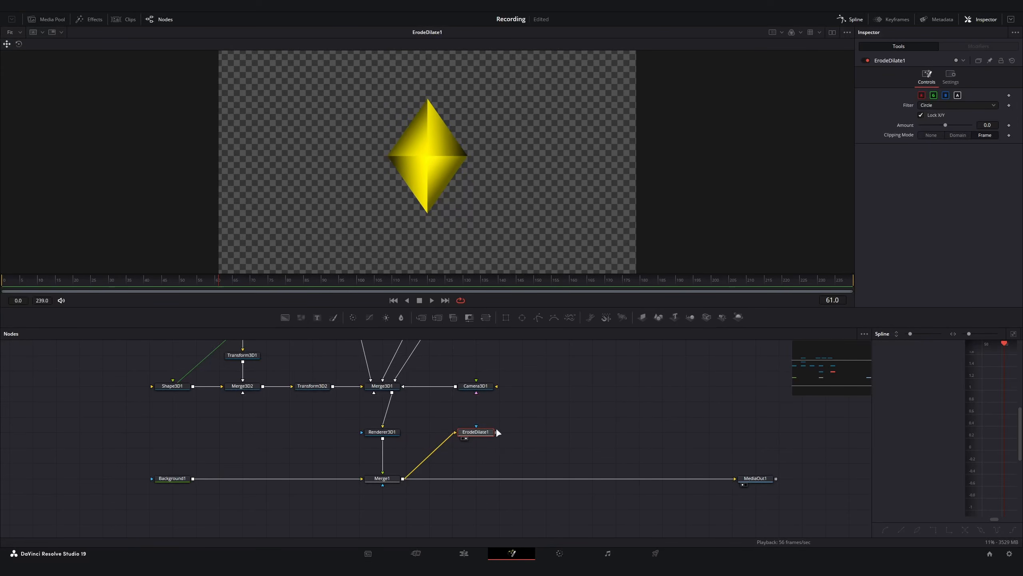
pyautogui.moveTo(475, 434); pyautogui.dragTo(452, 433)
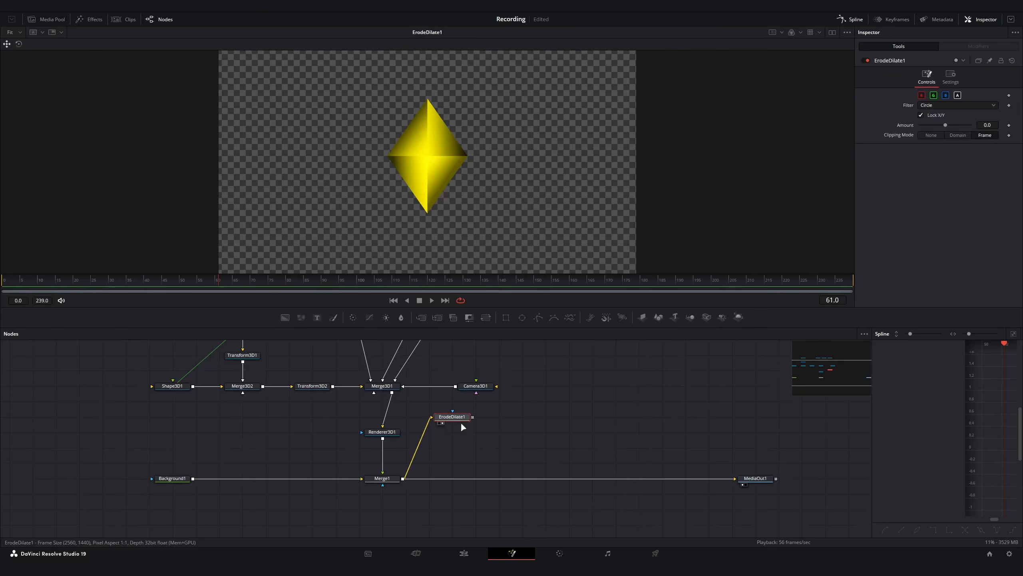
pyautogui.hotkey('shift', 'space')
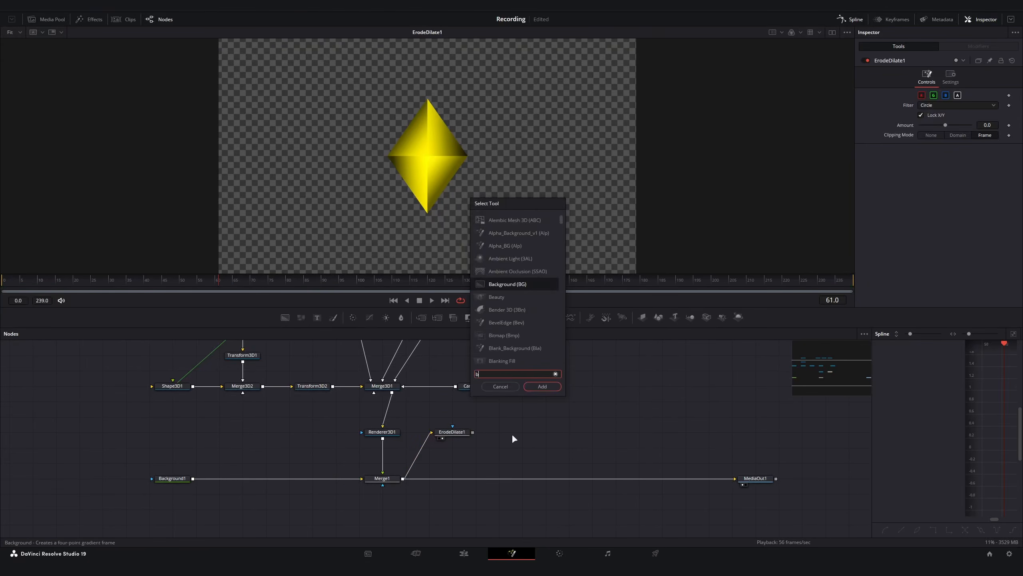
pyautogui.write('back')
pyautogui.press('Return')
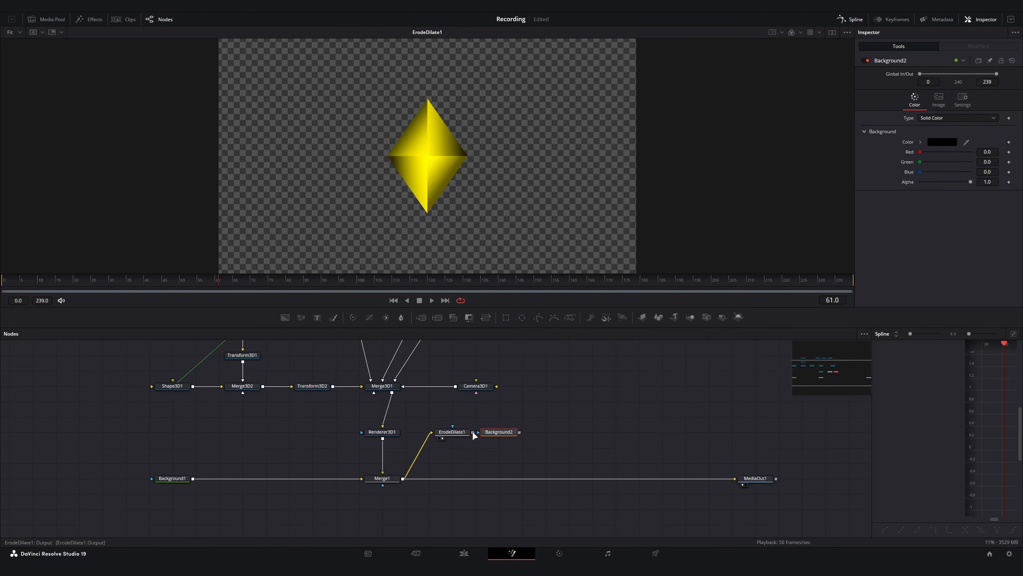
# Connect ErodeDilate1 as the mask of Background2, view Background2 and set ErodeDilate1's amount to 0.01.
pyautogui.moveTo(473, 432); pyautogui.dragTo(493, 434)
pyautogui.press('1')
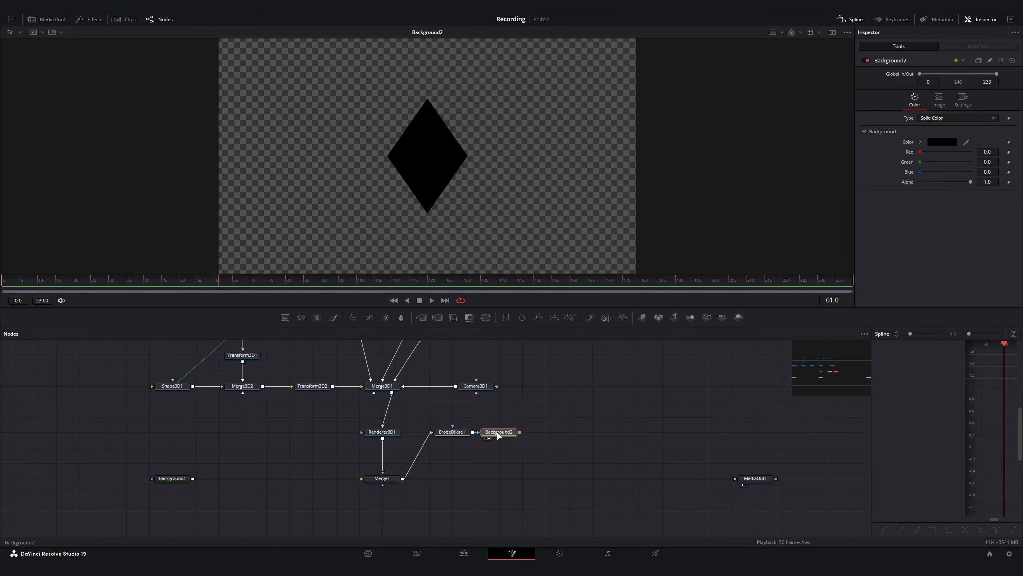
pyautogui.click(452, 432)
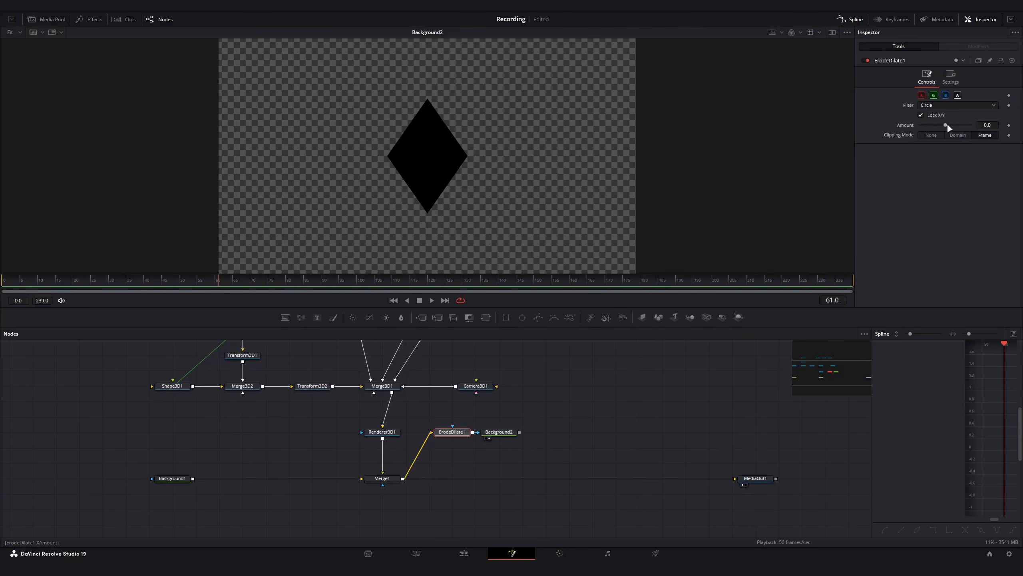
pyautogui.moveTo(947, 124); pyautogui.dragTo(973, 125)
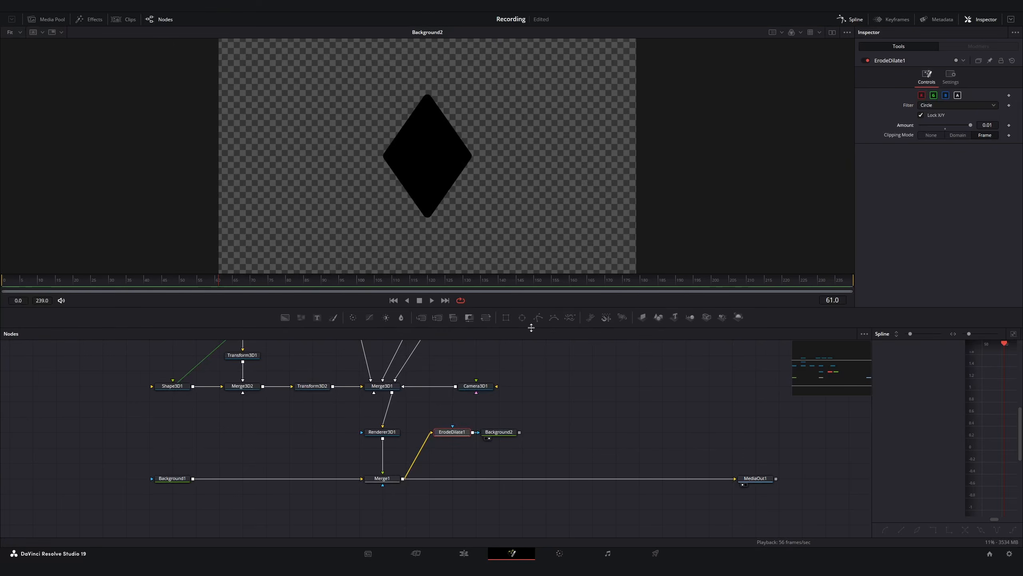
# Merge Background2 into the line after Merge1, view the new merge and set its operator to Under.
pyautogui.moveTo(519, 432); pyautogui.dragTo(488, 466)
pyautogui.press('2')
pyautogui.click(499, 449)
pyautogui.scroll(2, 508, 469)
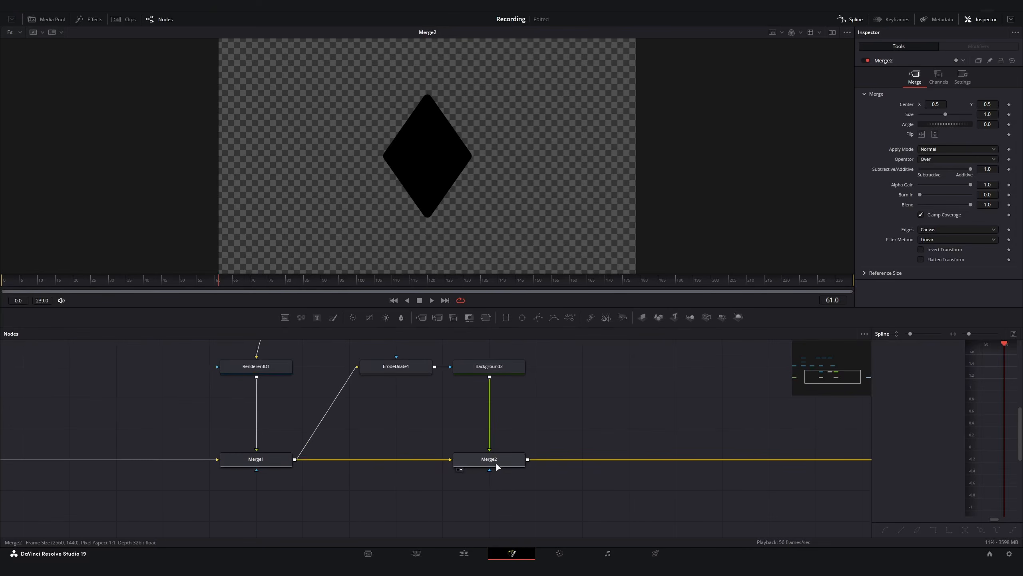
pyautogui.click(506, 466)
pyautogui.scroll(-2, 508, 469)
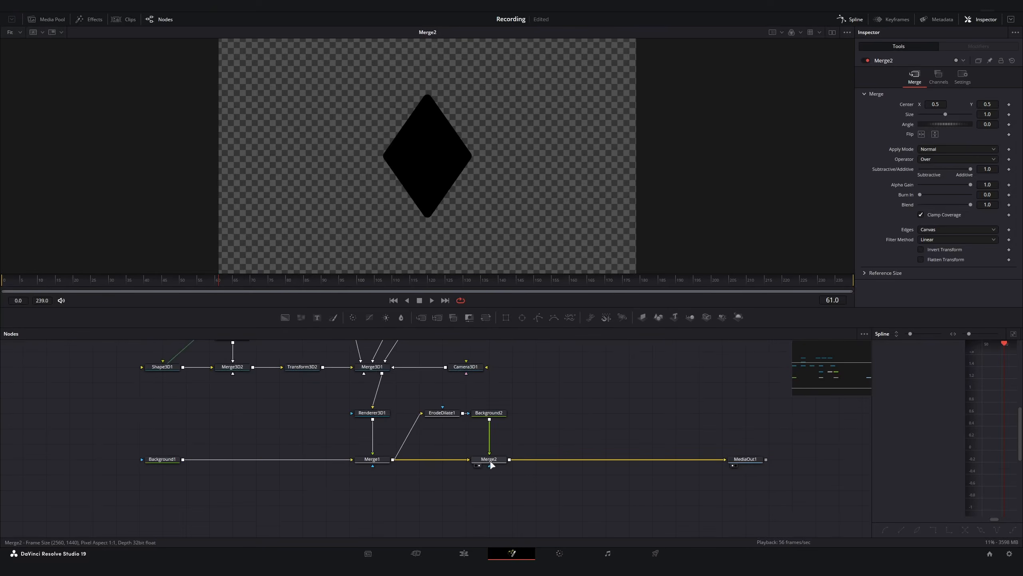
pyautogui.click(945, 159)
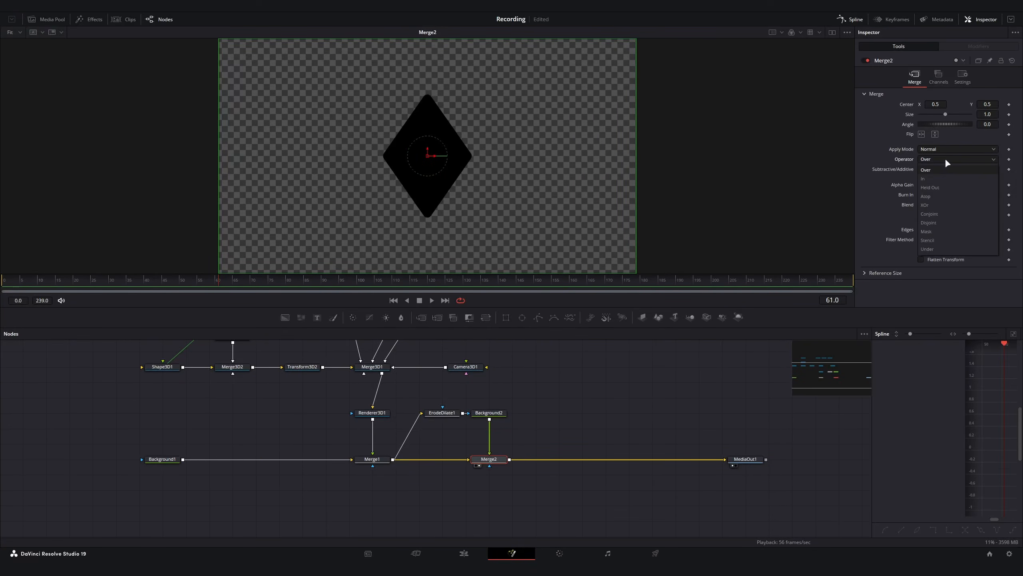
pyautogui.click(941, 248)
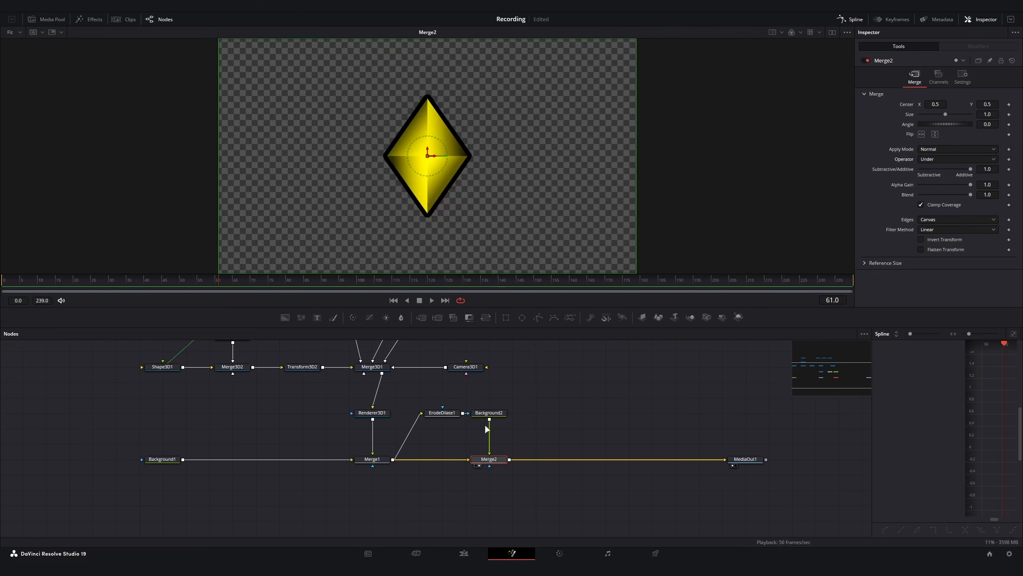
# Set the color of Background2 to orange, #ff9500.
pyautogui.click(489, 413)
pyautogui.click(945, 142)
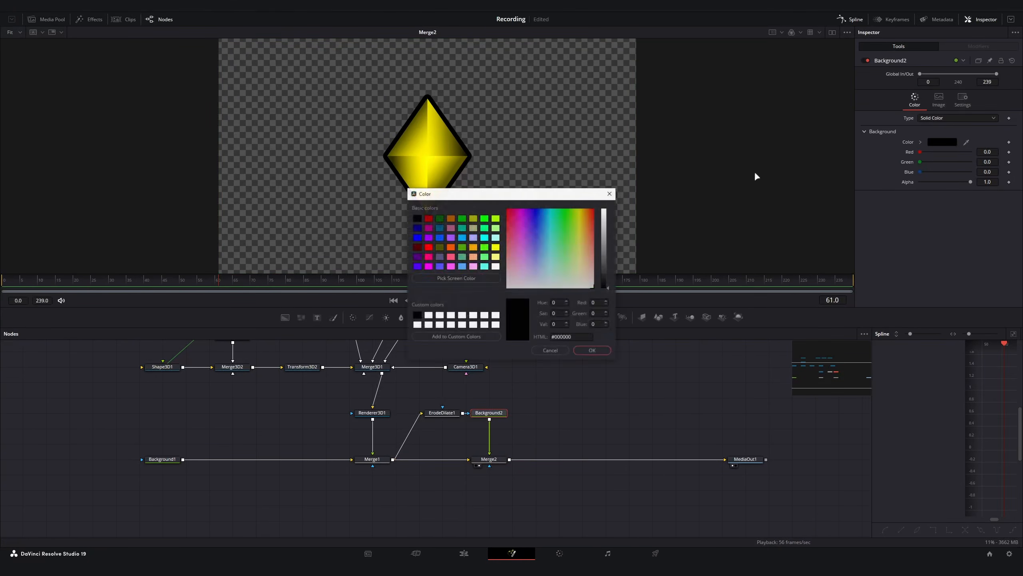
pyautogui.moveTo(590, 199); pyautogui.dragTo(696, 187)
pyautogui.click(697, 189)
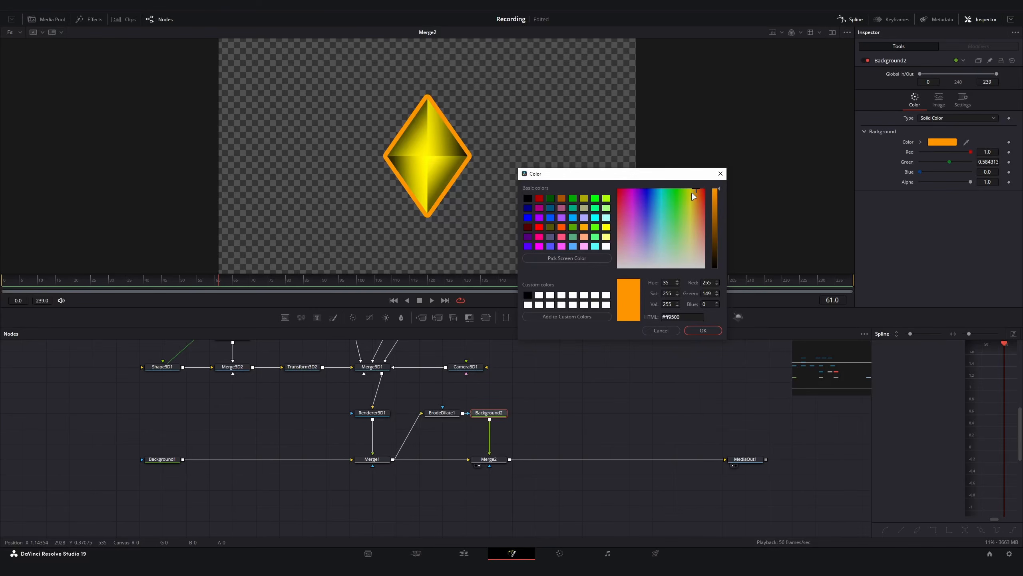
pyautogui.click(693, 330)
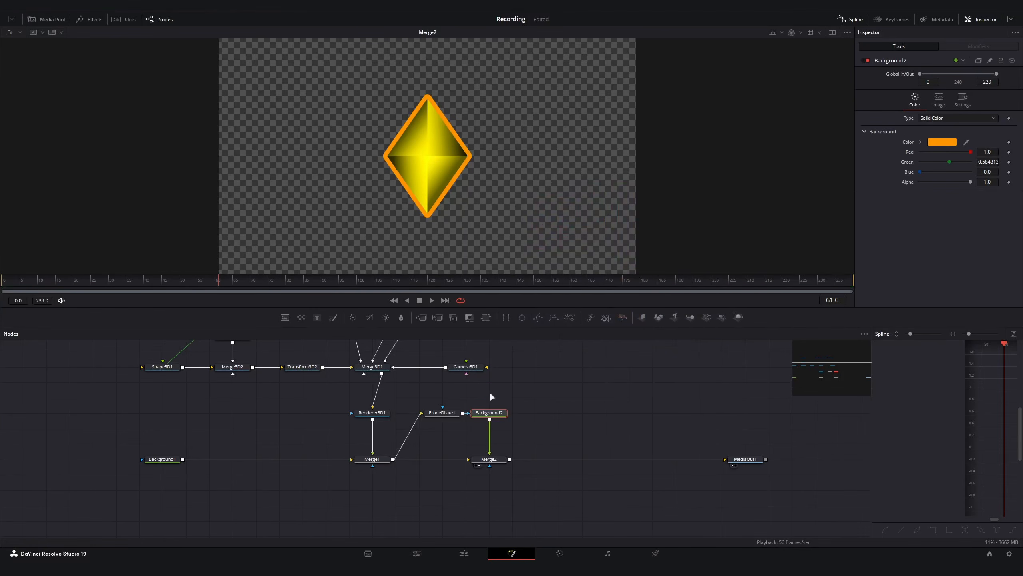
# Insert a Glow node between Merge2 and MediaOut1 and show MediaOut1 in the viewer.
pyautogui.moveTo(649, 447); pyautogui.dragTo(486, 456)
pyautogui.click(328, 459)
pyautogui.hotkey('shift', 'space')
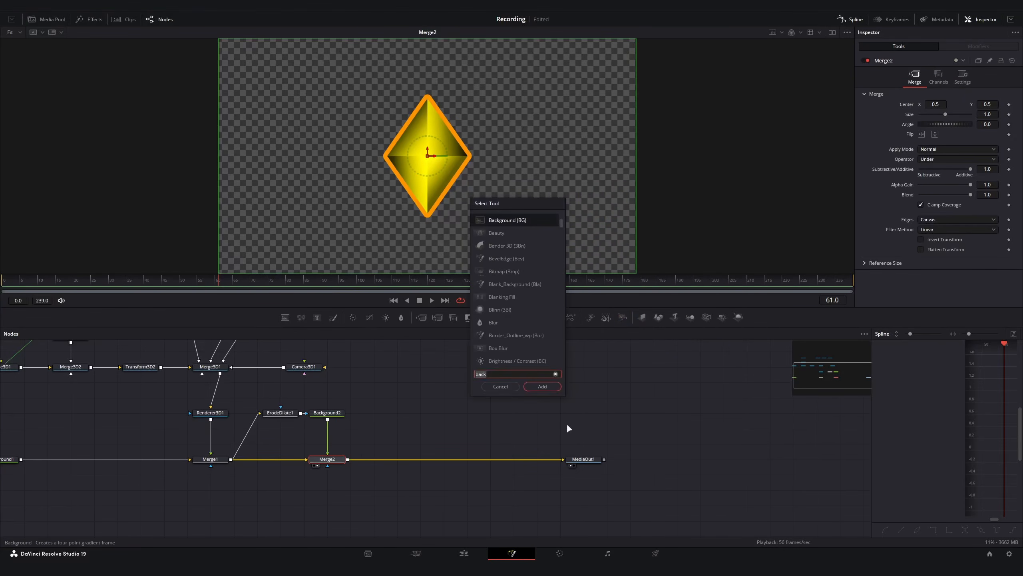
pyautogui.write('glow')
pyautogui.press('Return')
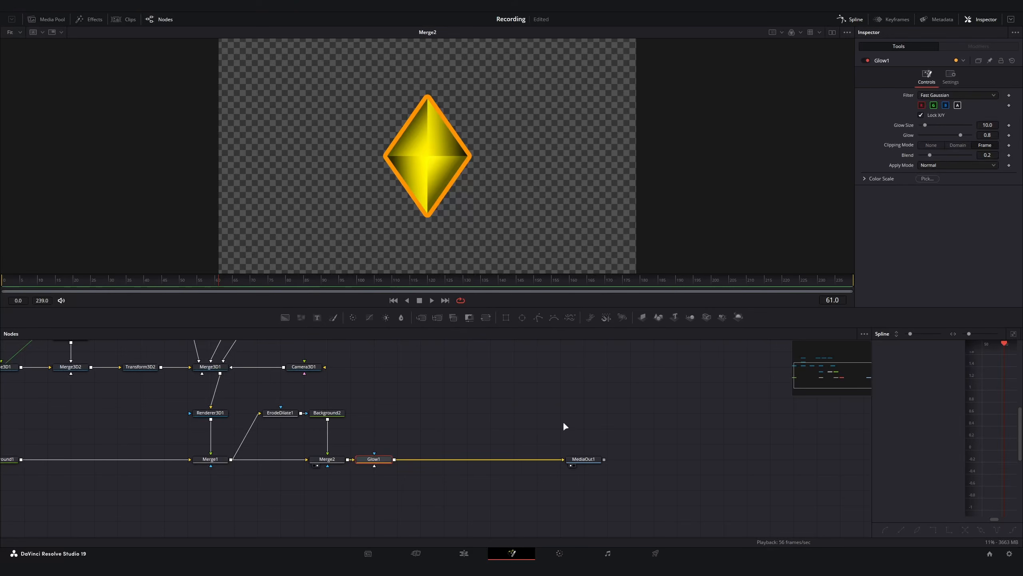
pyautogui.moveTo(380, 460); pyautogui.dragTo(404, 460)
pyautogui.click(586, 464)
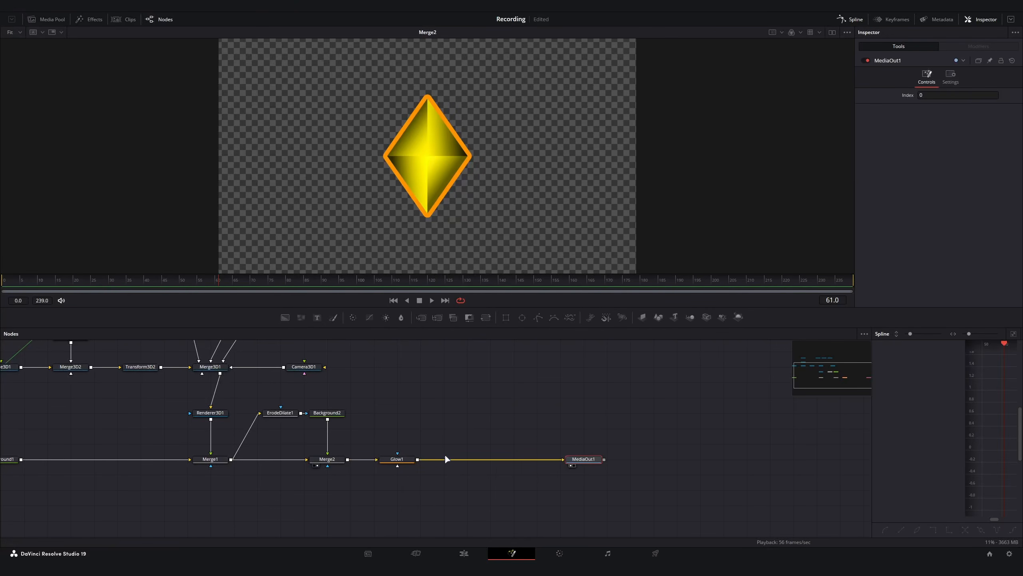
pyautogui.press('2')
# Insert a Soft Glow node between Glow1 and MediaOut1.
pyautogui.click(396, 459)
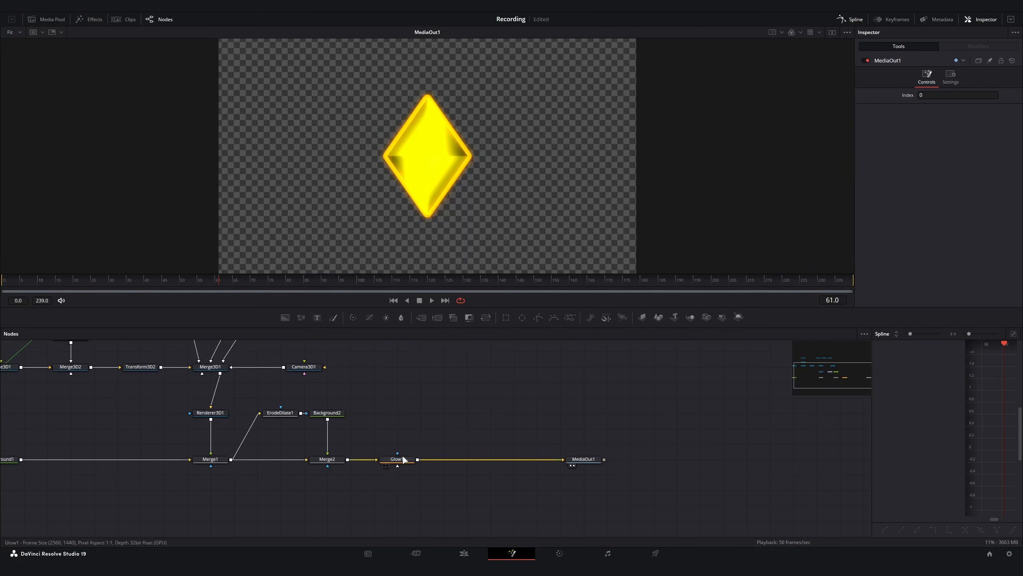
pyautogui.hotkey('shift', 'space')
pyautogui.write('soft')
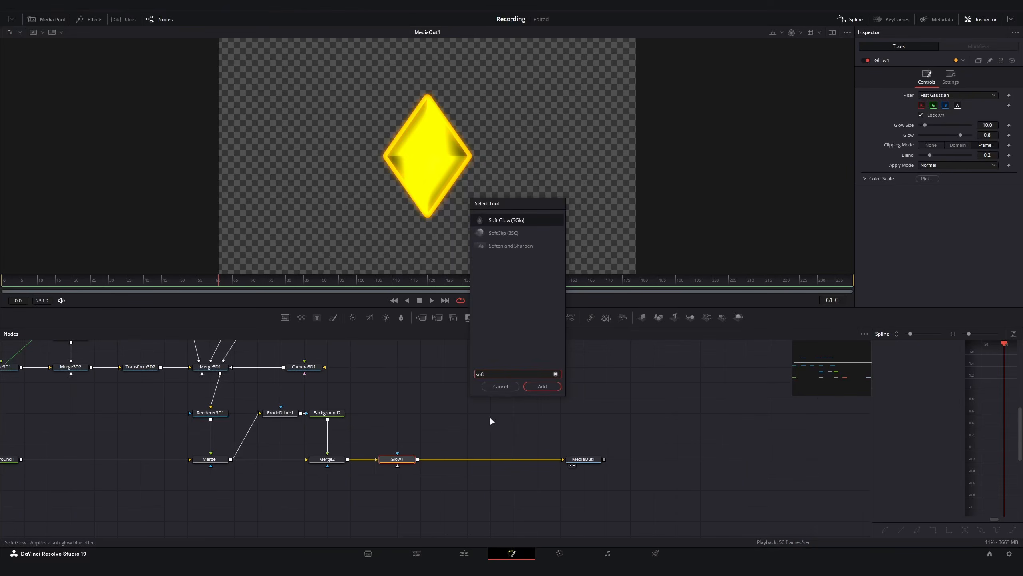
pyautogui.press('Return')
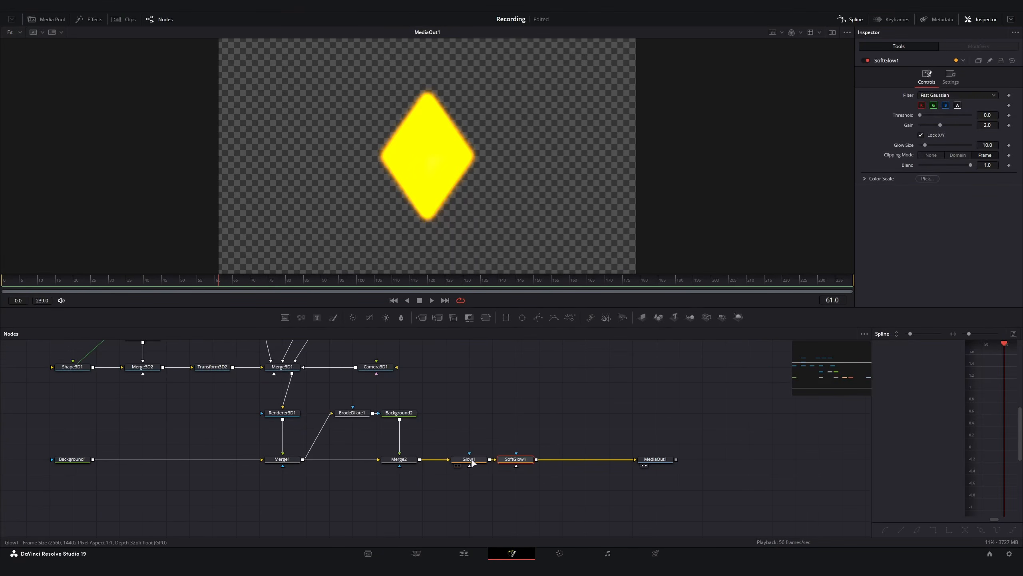
# Move Glow1 next to Merge2 and set its blend to 0.054.
pyautogui.click(470, 460)
pyautogui.moveTo(468, 463); pyautogui.dragTo(460, 463)
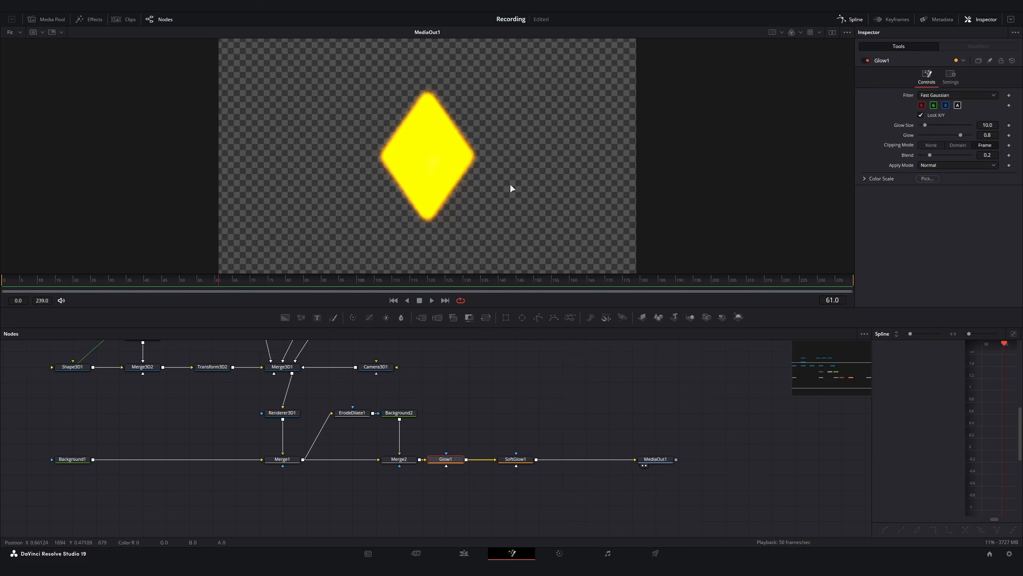
pyautogui.moveTo(988, 154); pyautogui.dragTo(987, 154)
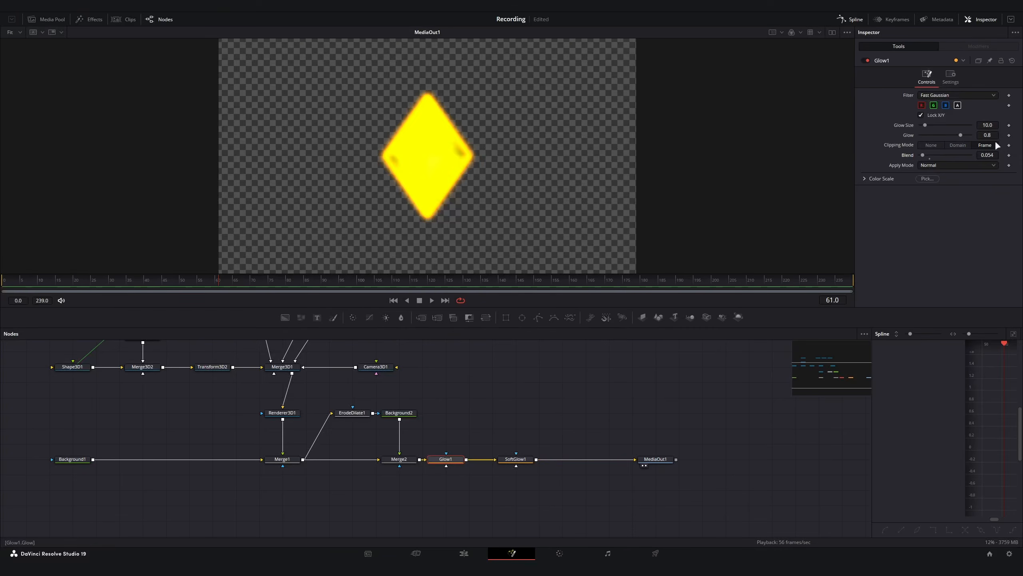
# Set SoftGlow1's blend to 0.56, its gain to 1.266 and its glow size to 10.6.
pyautogui.click(519, 460)
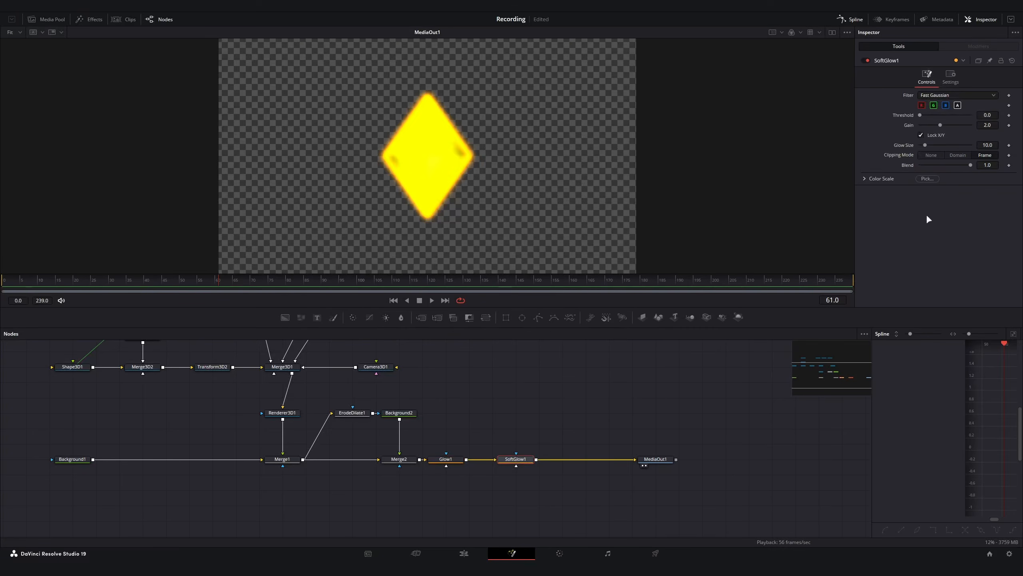
pyautogui.moveTo(994, 165)
pyautogui.mouseDown()
pyautogui.moveTo(983, 165)
pyautogui.moveTo(991, 165)
pyautogui.mouseUp()
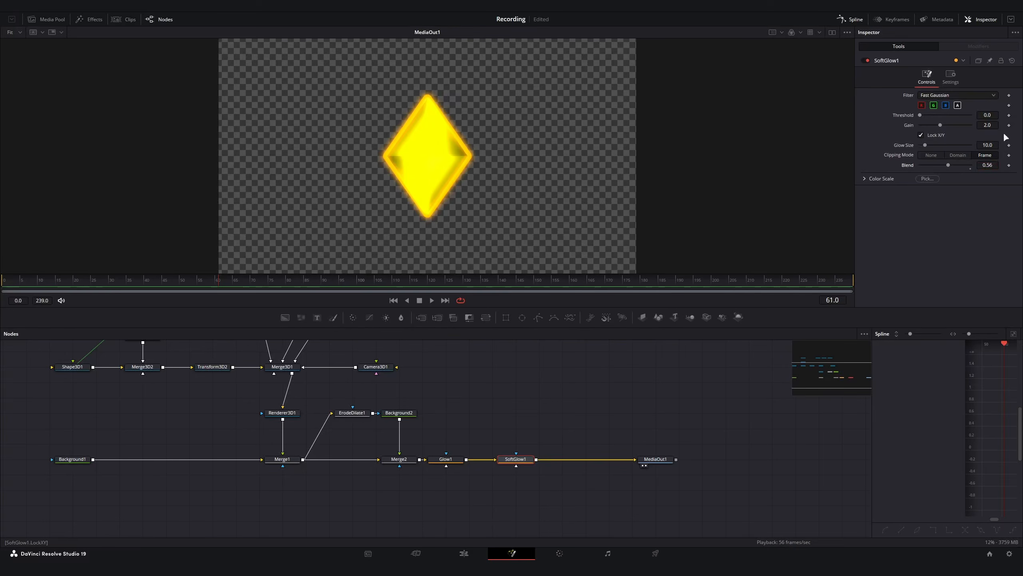
pyautogui.moveTo(986, 125)
pyautogui.mouseDown()
pyautogui.moveTo(976, 125)
pyautogui.moveTo(988, 145)
pyautogui.mouseUp()
pyautogui.scroll(-2, 437, 174)
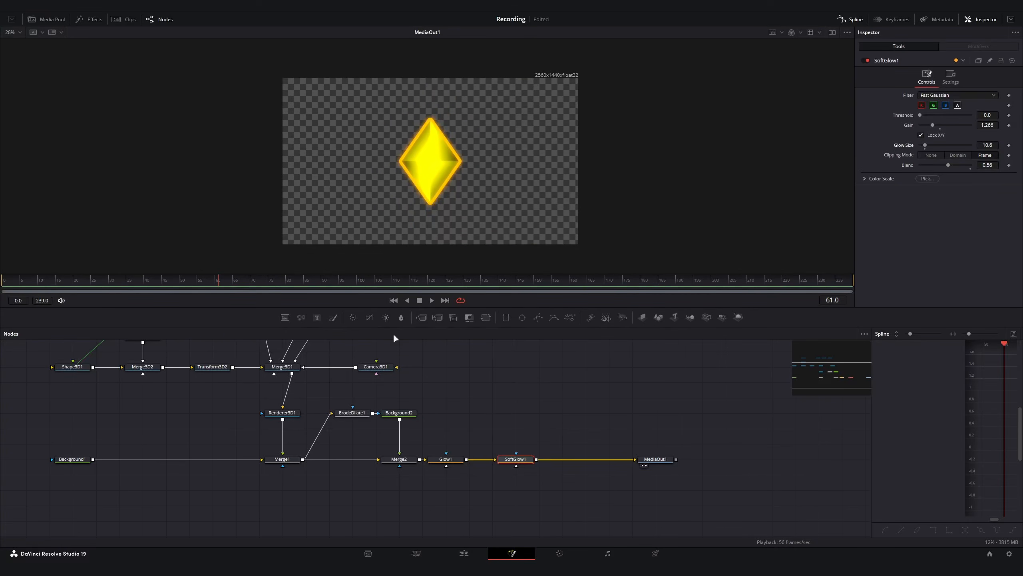
# Set Glow1's blend to 0.16 and place both glow nodes side by side, farther from Merge2.
pyautogui.click(445, 458)
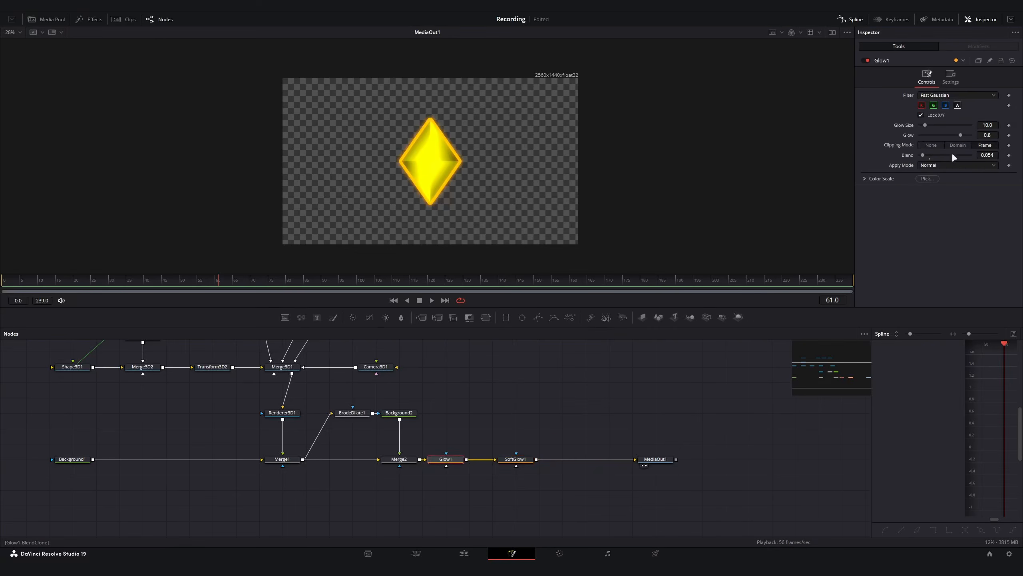
pyautogui.moveTo(981, 157); pyautogui.dragTo(987, 157)
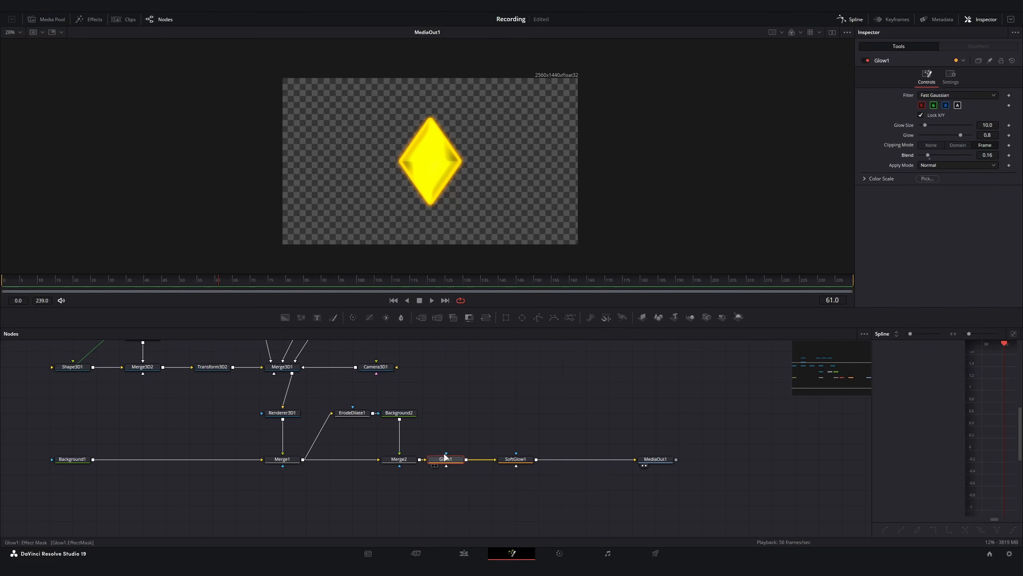
pyautogui.moveTo(446, 460); pyautogui.dragTo(547, 461)
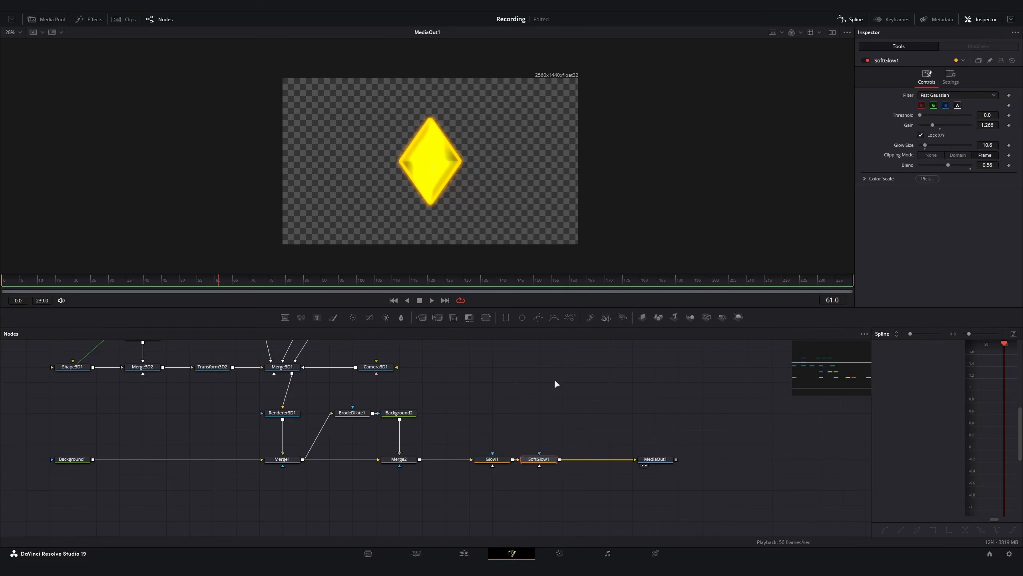
# Try rotating the diamond about the Y axis in Transform3D2 to check the glow, and undo the rotation.
pyautogui.scroll(2, 274, 405)
pyautogui.click(213, 414)
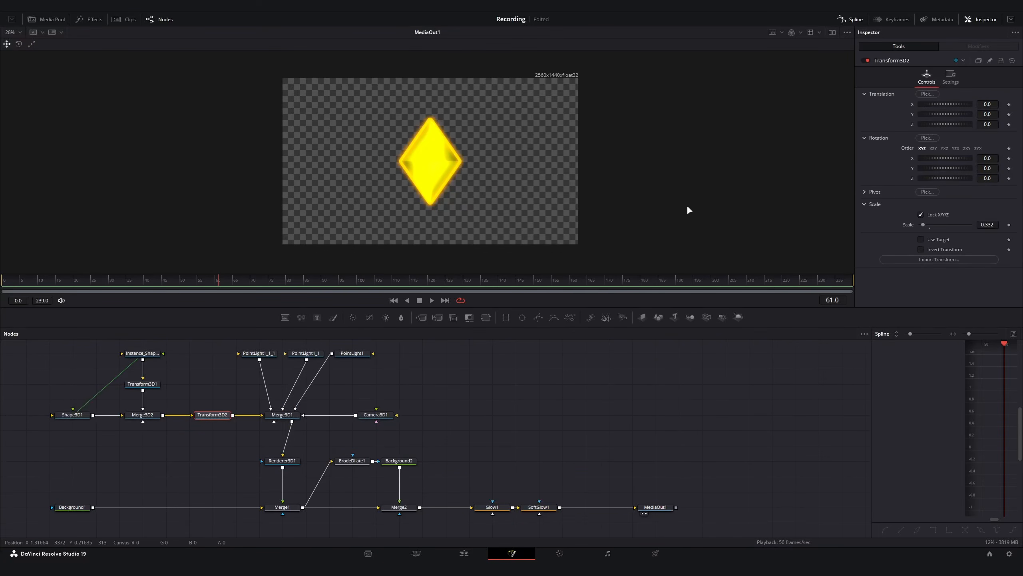
pyautogui.moveTo(991, 167); pyautogui.dragTo(594, 181)
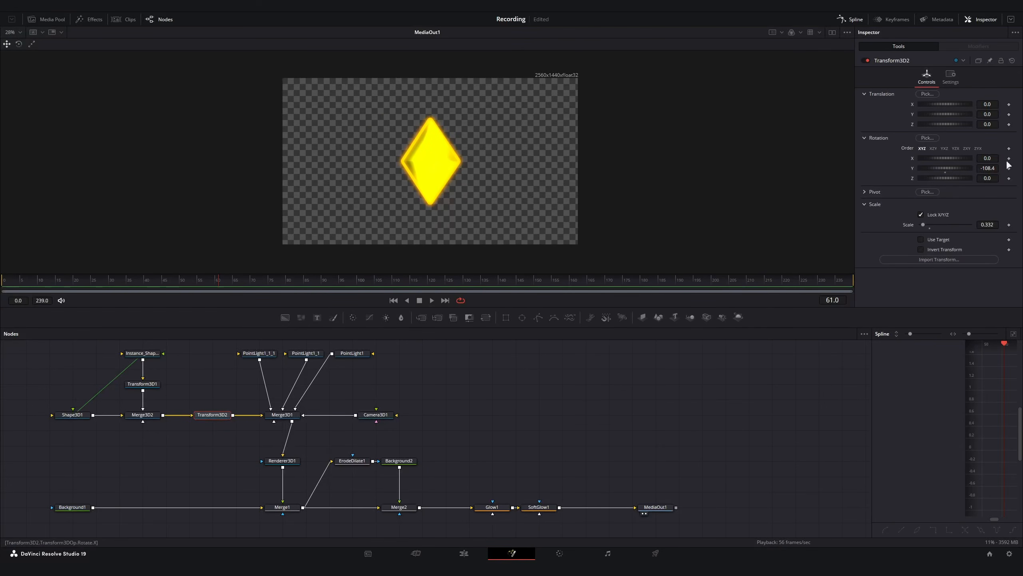
pyautogui.moveTo(995, 167); pyautogui.dragTo(970, 179)
pyautogui.hotkey('ctrl', 'z')
pyautogui.hotkey('ctrl', 'z')
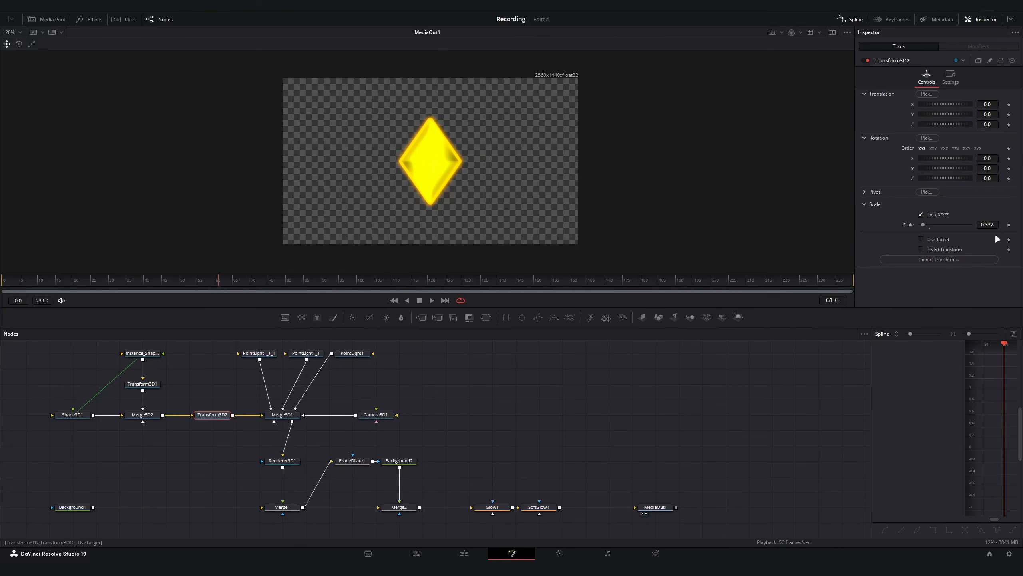
# Move MediaOut1 farther from SoftGlow1 to make room for more nodes.
pyautogui.click(648, 421)
pyautogui.moveTo(658, 501); pyautogui.dragTo(728, 501)
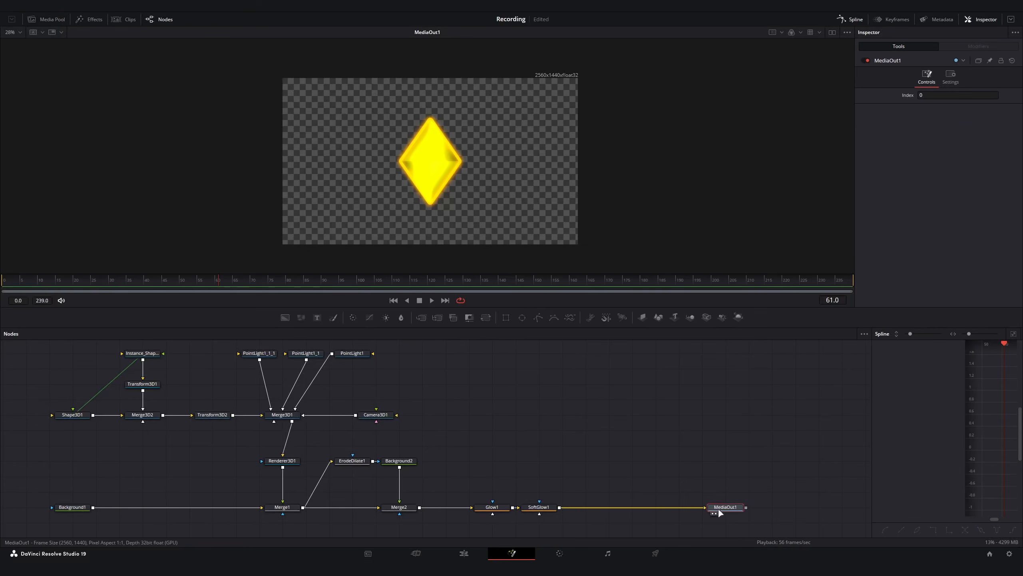